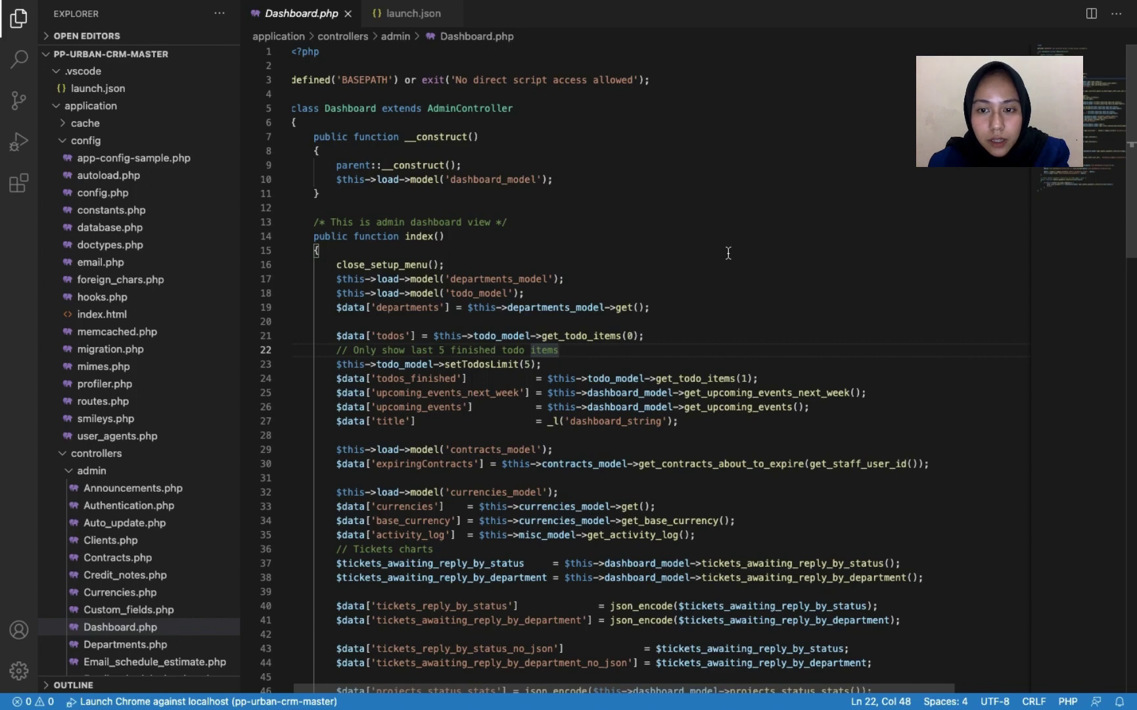
- Scroll through Dashboard.php, then move from the full-screen VS Code space to the desktop
scroll(728, 253, "down", 2)
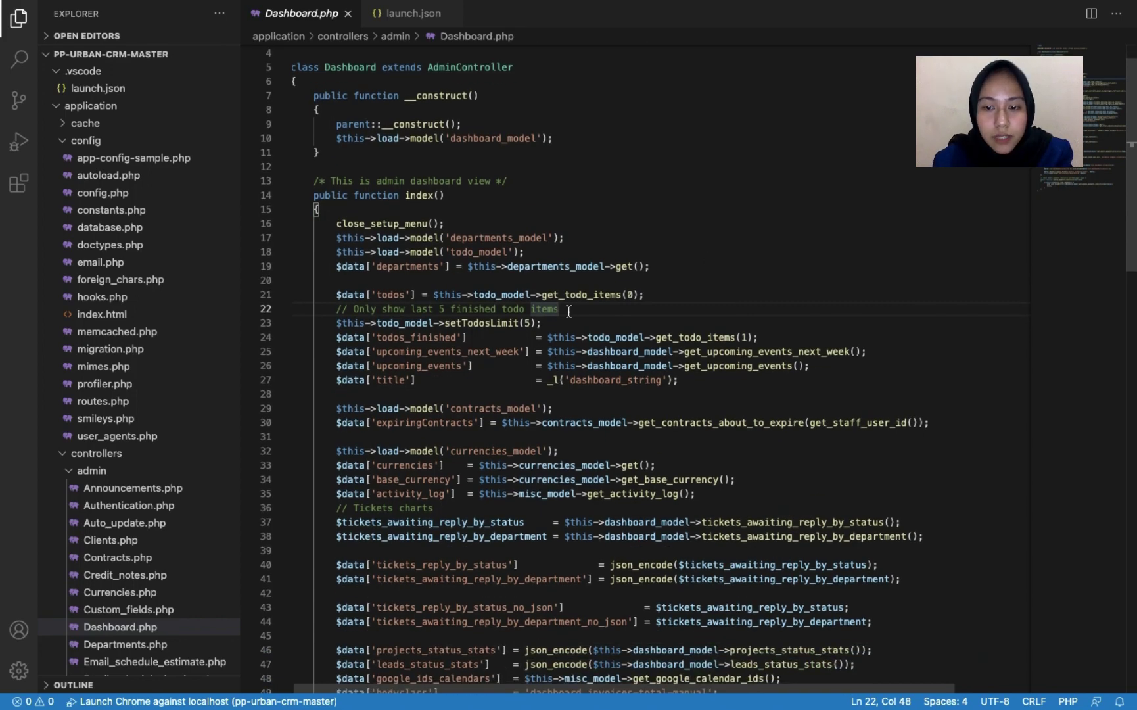
scroll(568, 311, "down", 2)
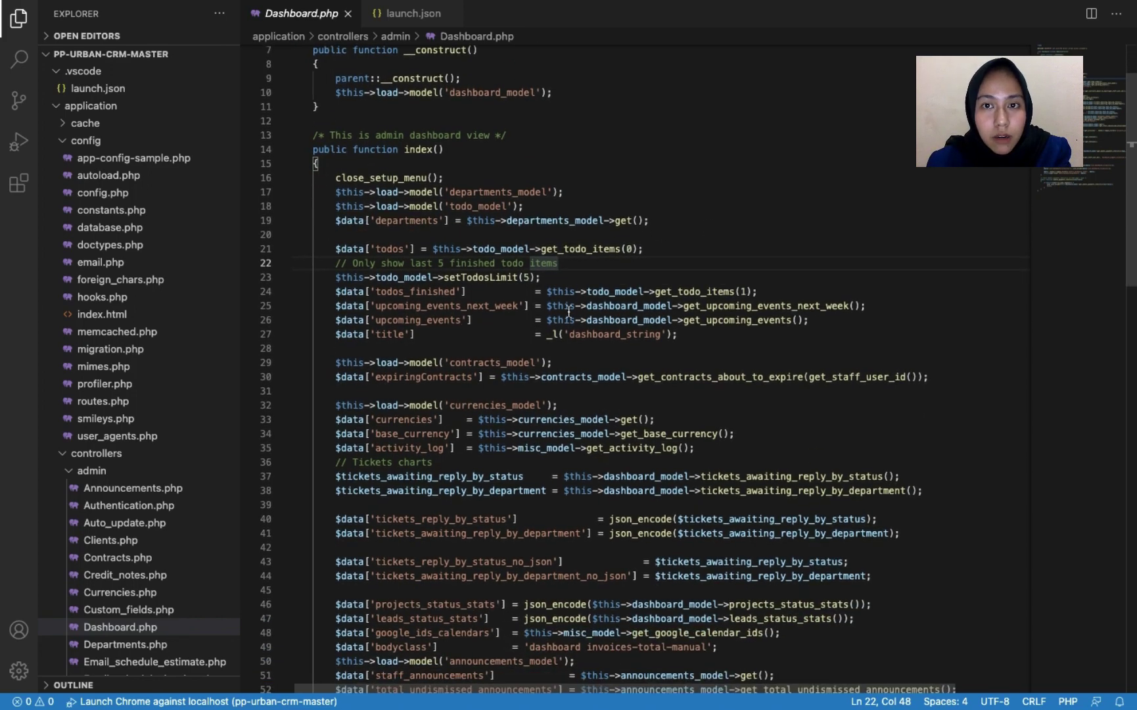
scroll(568, 311, "up", 4)
scroll(568, 312, "down", 2)
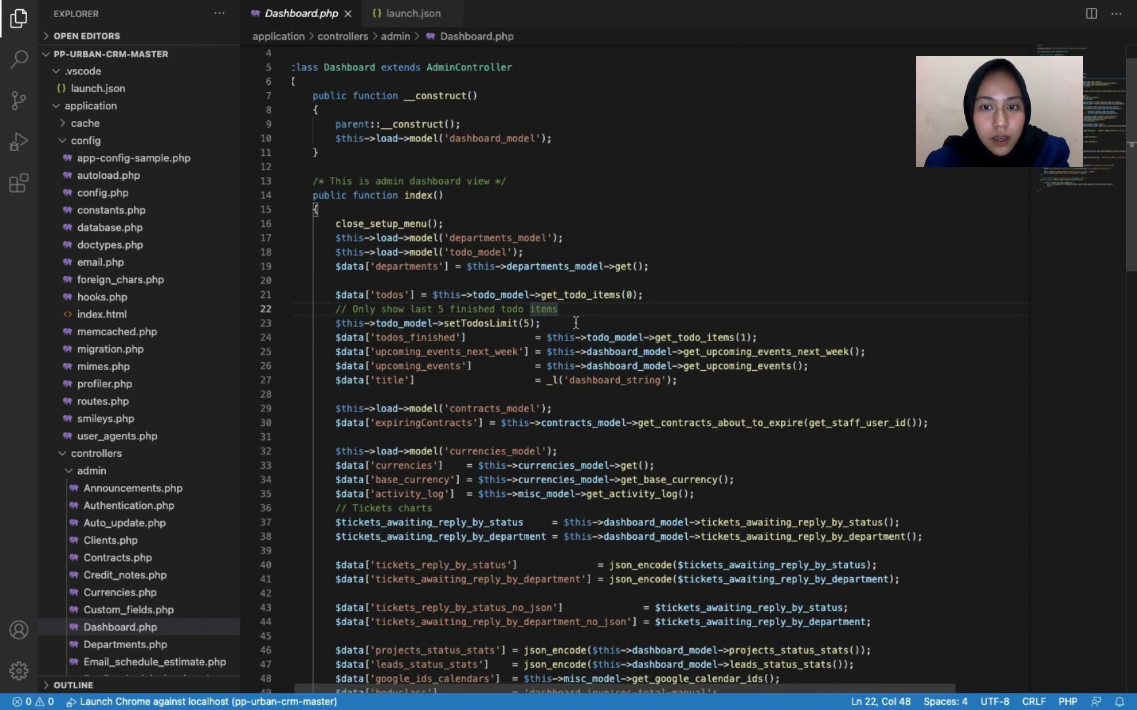
key("ctrl+Left")
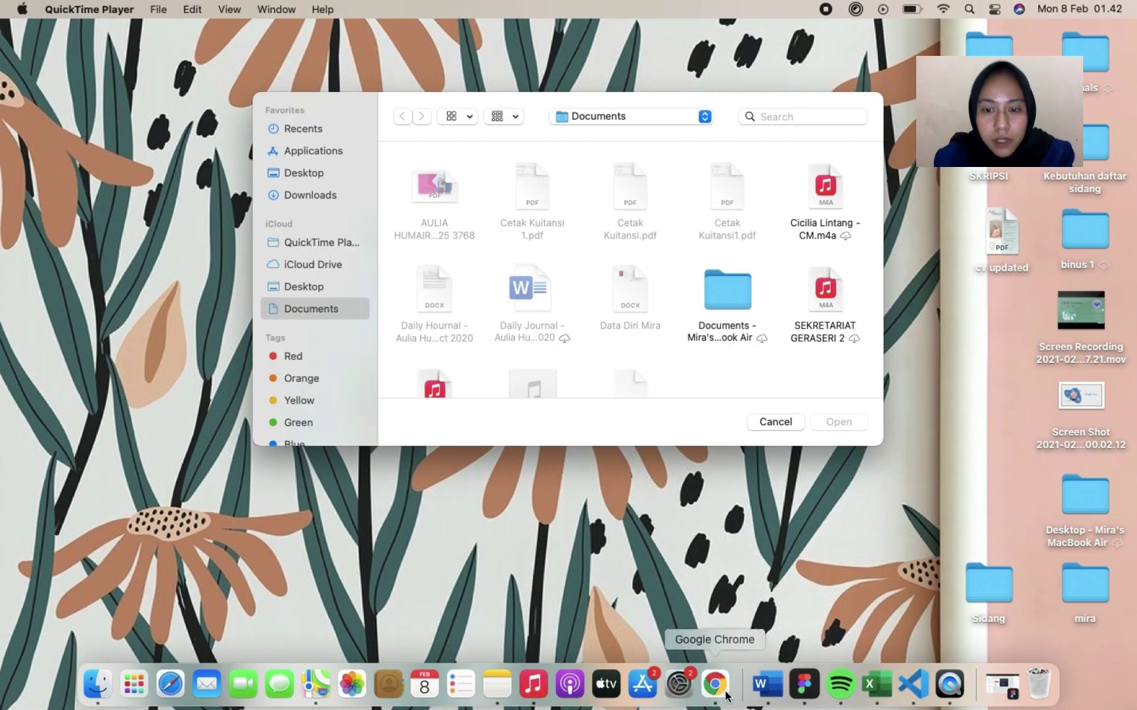
- Open the PP Urban admin site at rolbaru.online/admin/ in Chrome
left_click(715, 683)
type("roll")
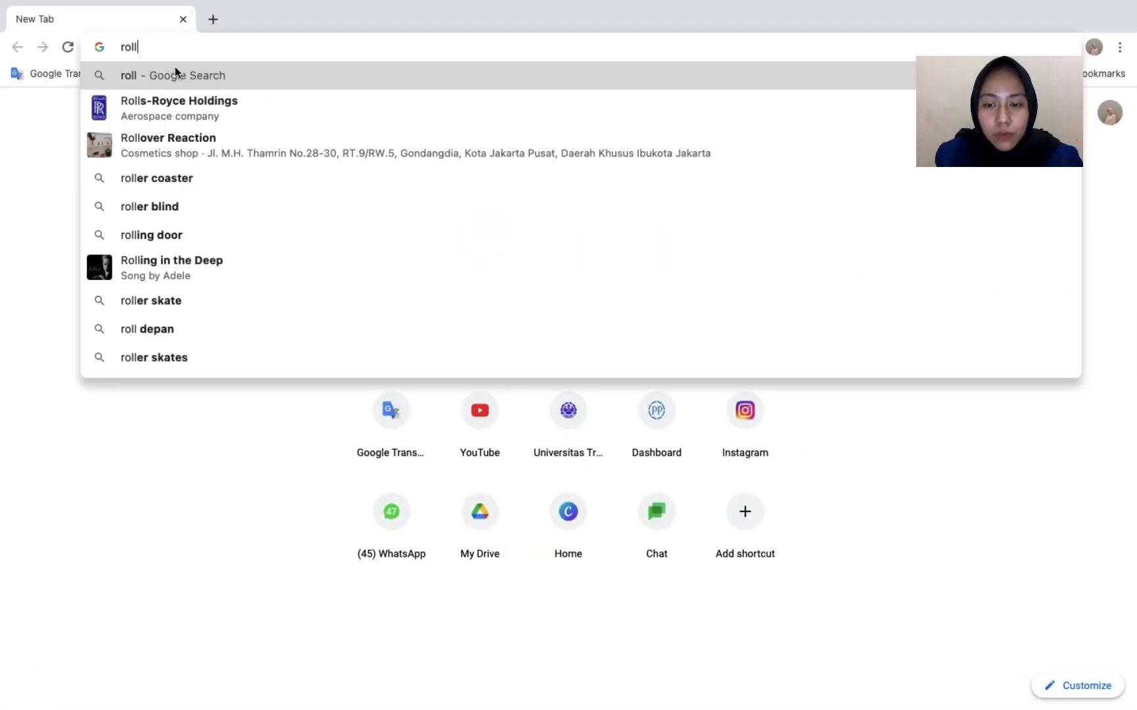
key("BackSpace")
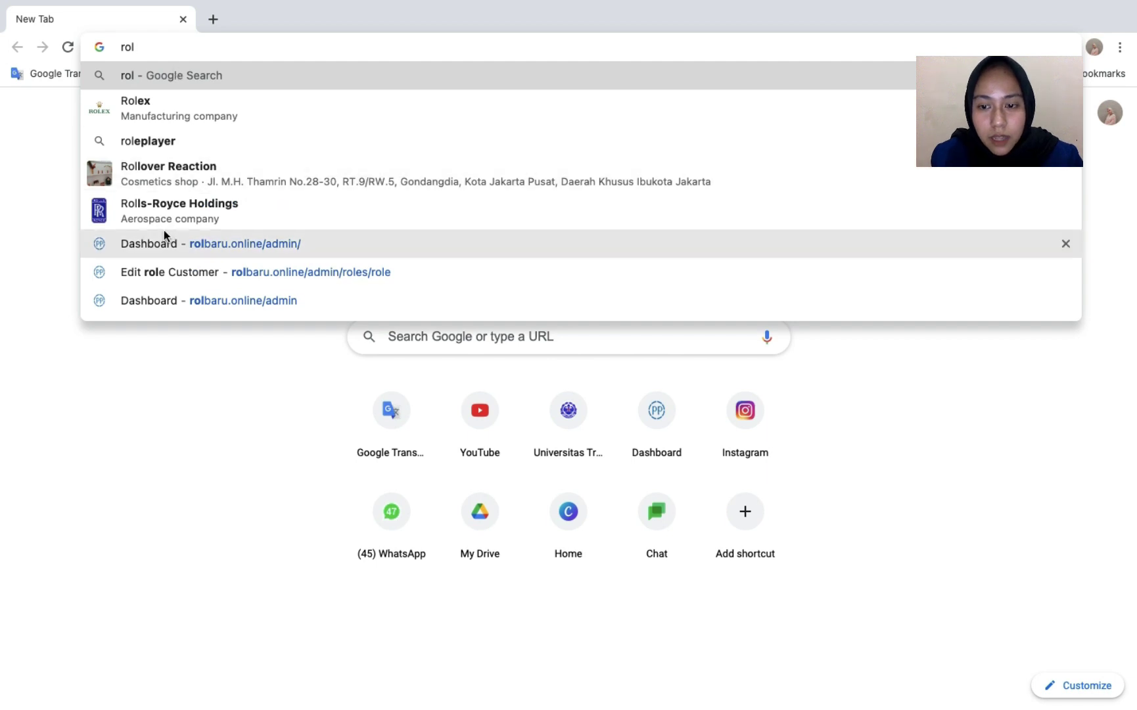
left_click(167, 246)
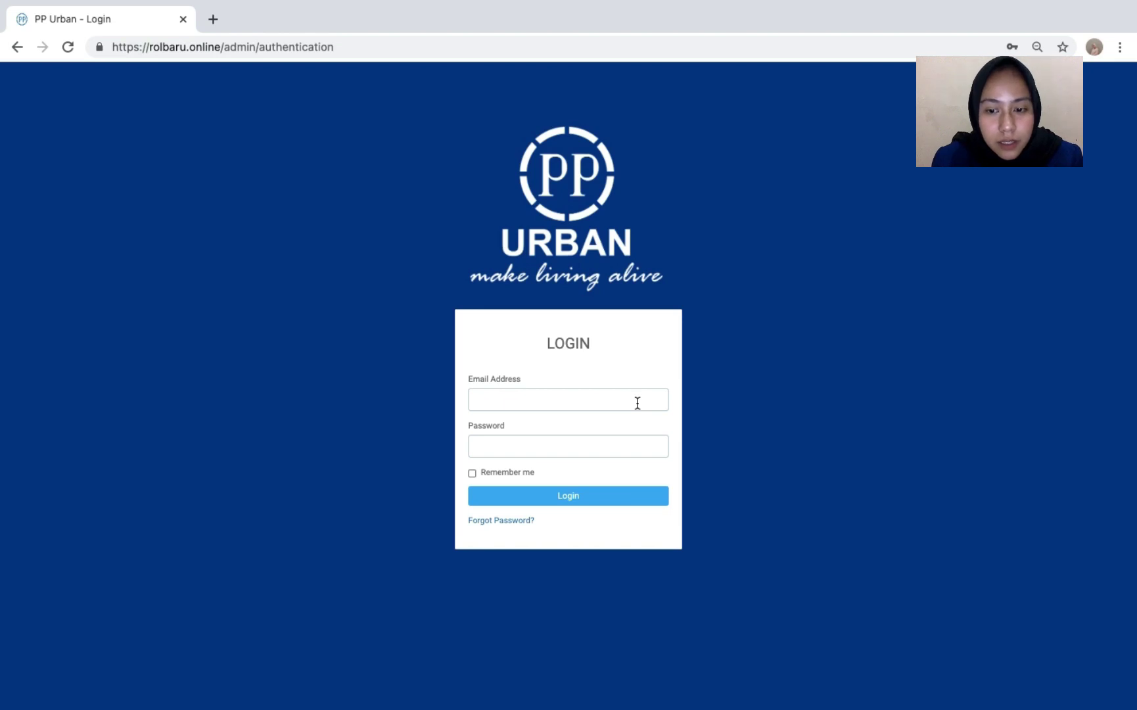
- Log in to PP Urban CRM with the administrator's email address and password
left_click(637, 402)
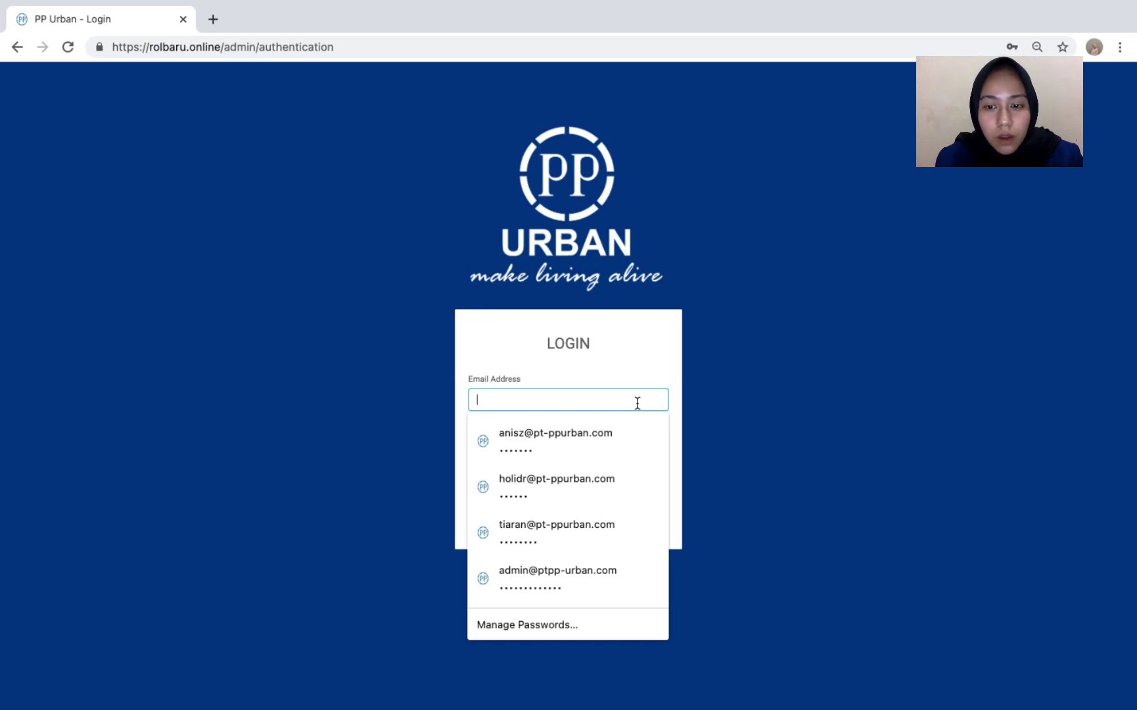
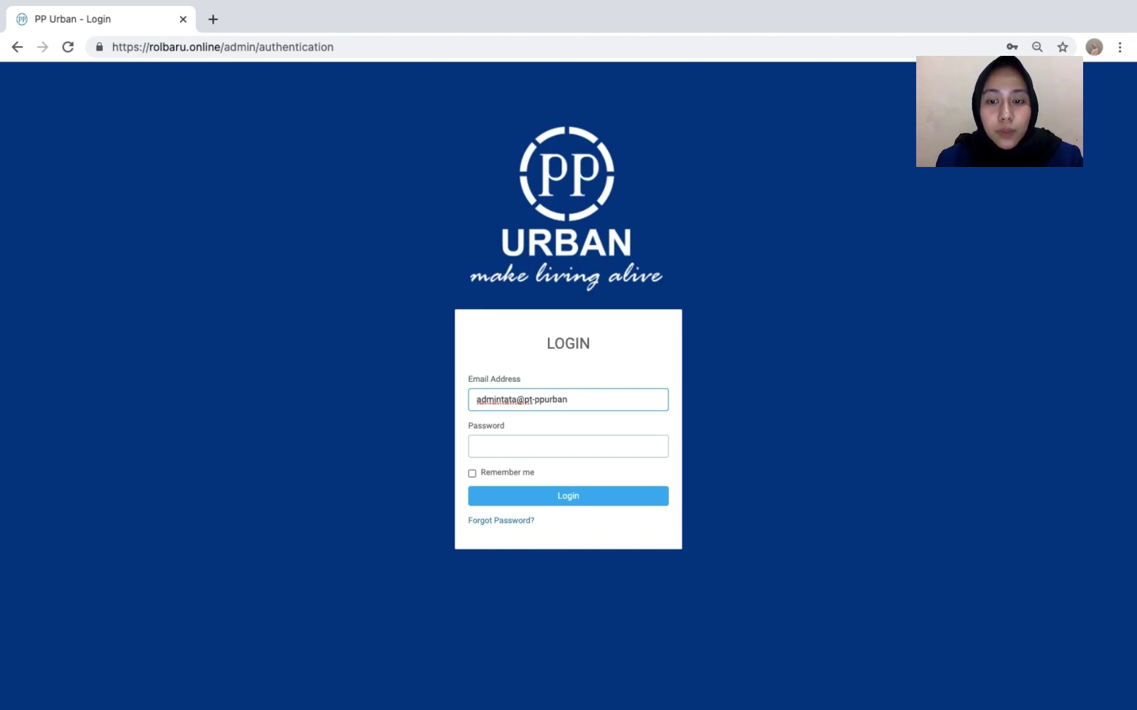
key("Tab")
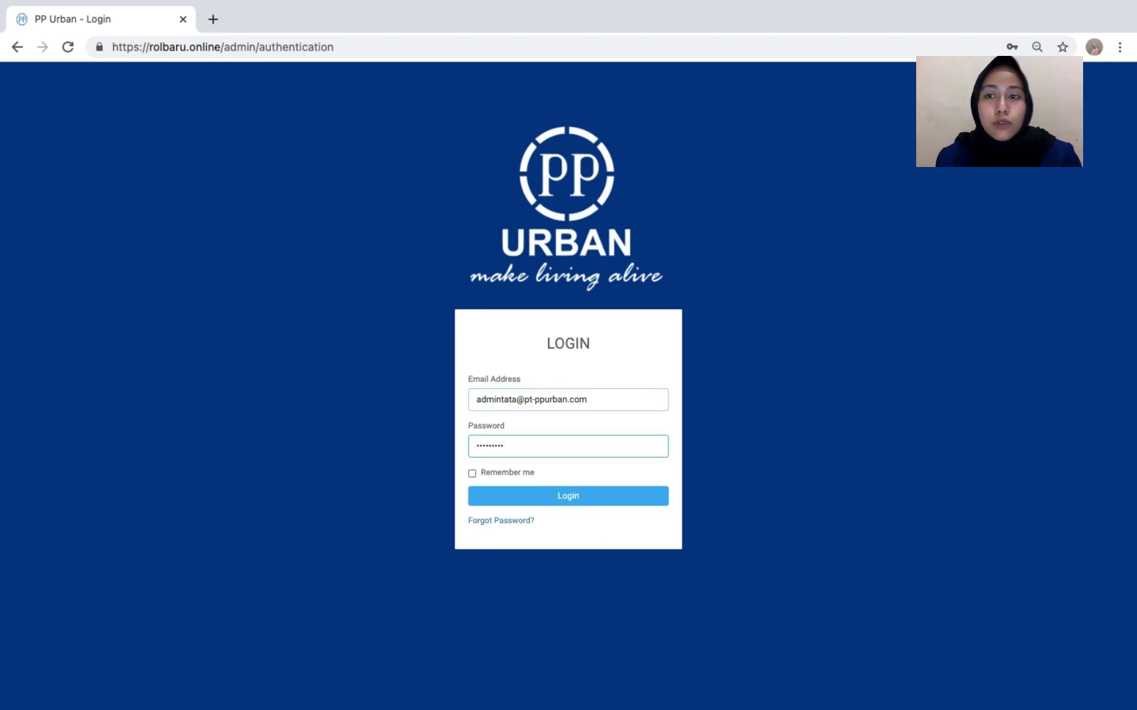
key("Return")
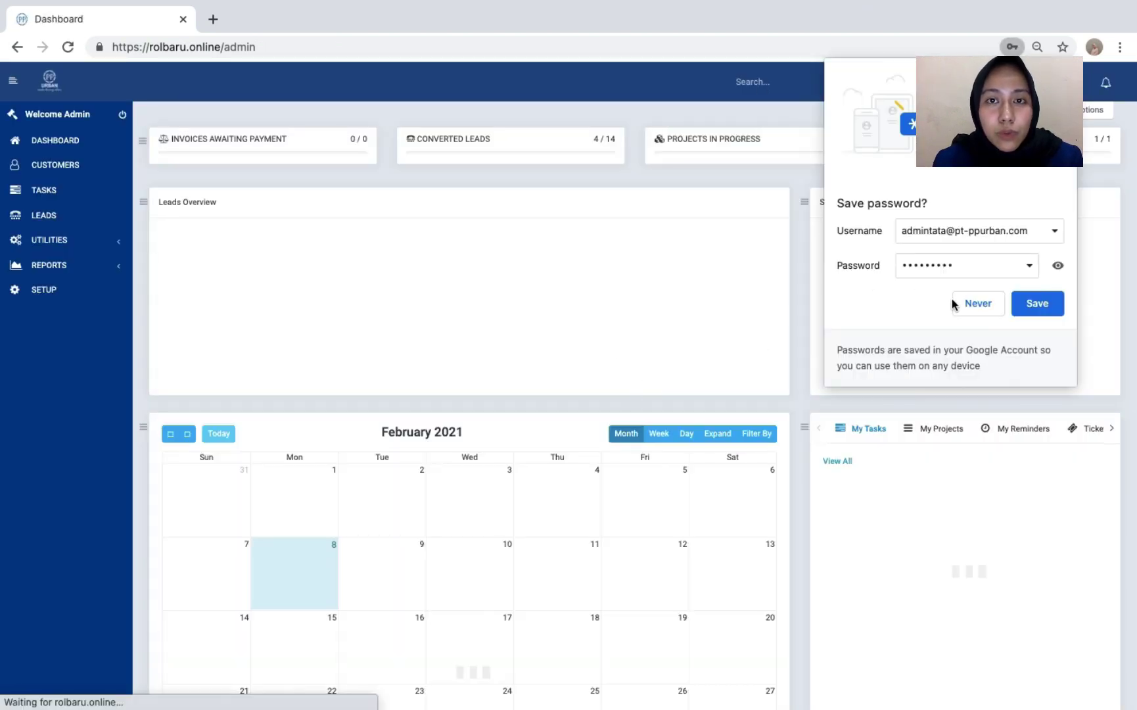
- Decline Chrome's save-password offer and scroll through the dashboard's Leads Overview and My Tasks
left_click(962, 302)
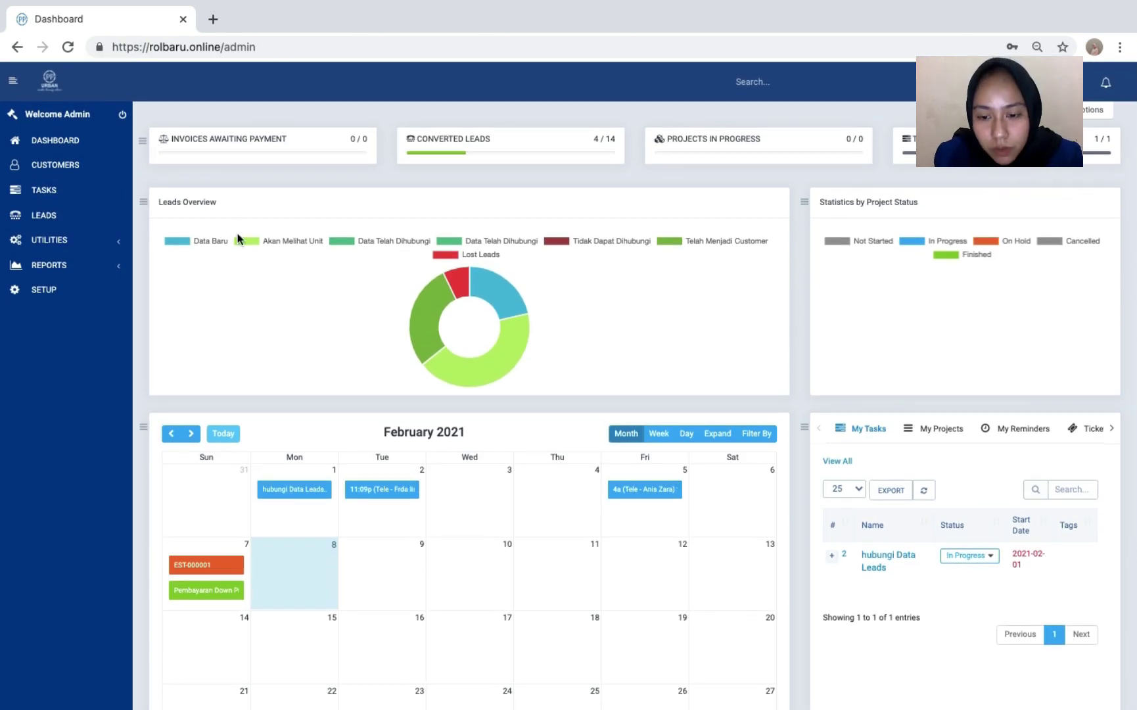
scroll(237, 238, "down", 4)
scroll(237, 236, "up", 4)
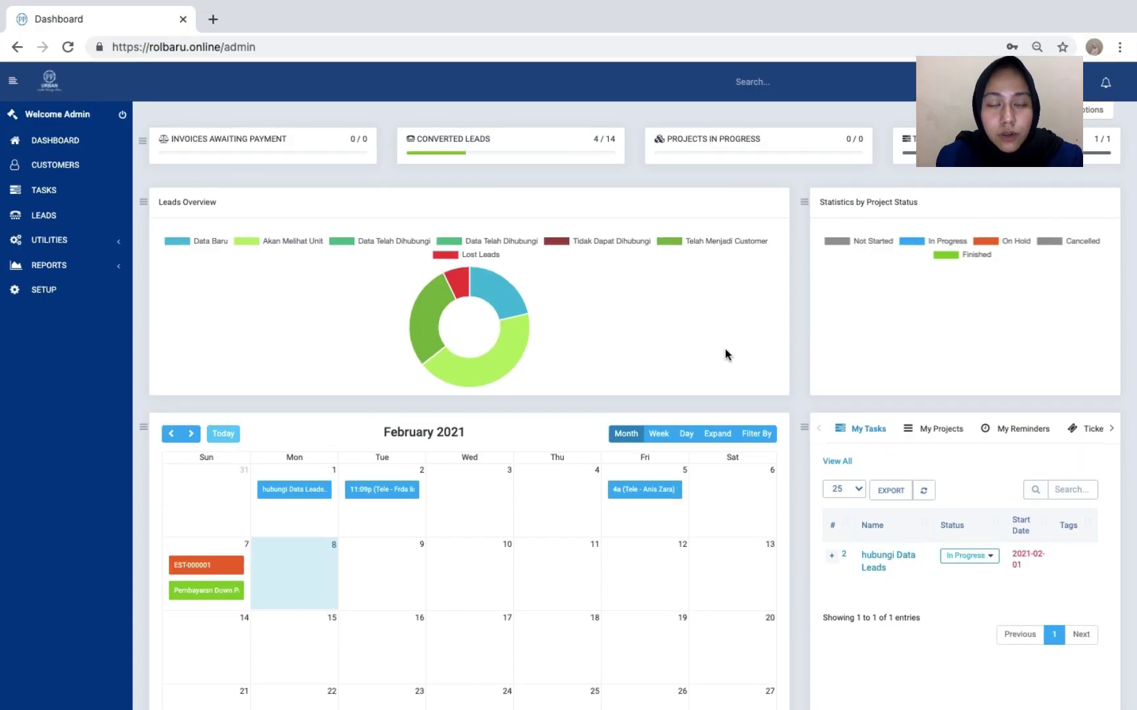
scroll(726, 353, "down", 3)
scroll(725, 353, "up", 3)
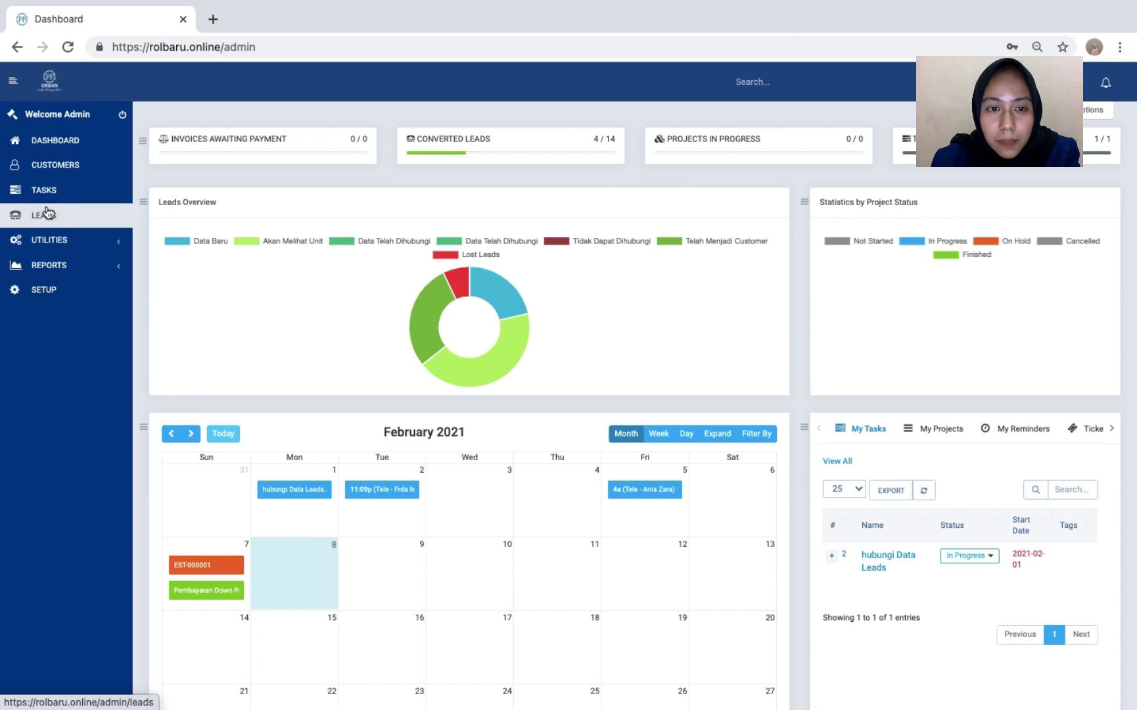
- Visit the Dashboard, Customers, Tasks and Leads pages in turn, ending on the 9-lead list
left_click(81, 151)
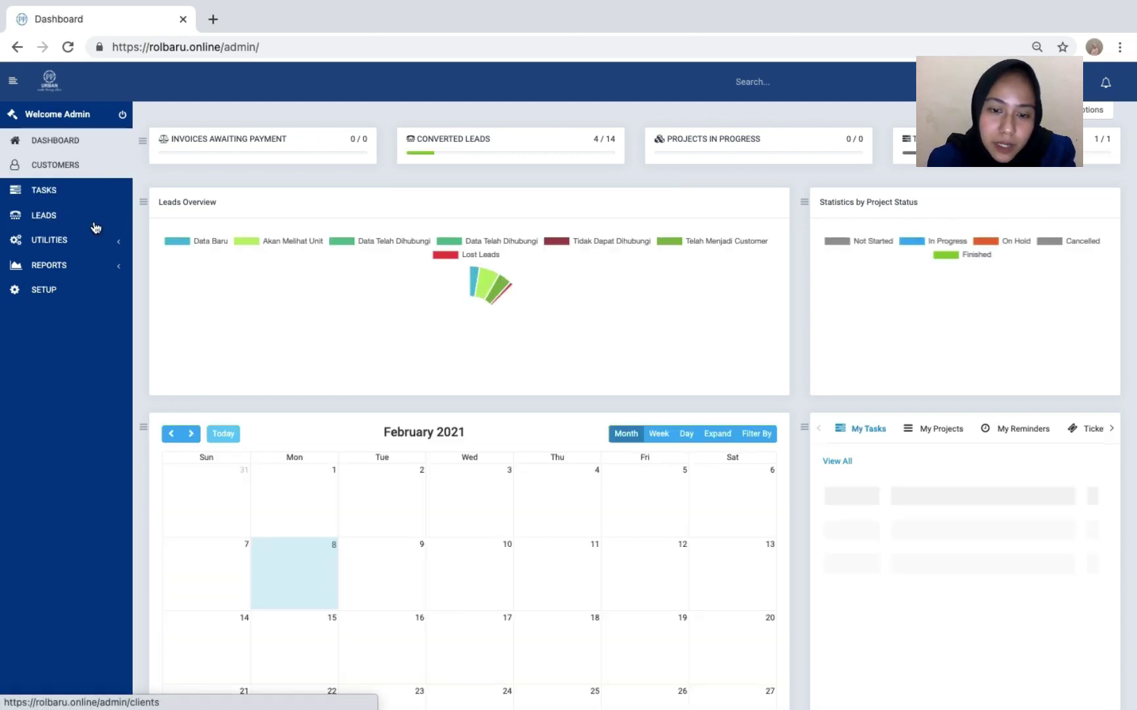
left_click(81, 172)
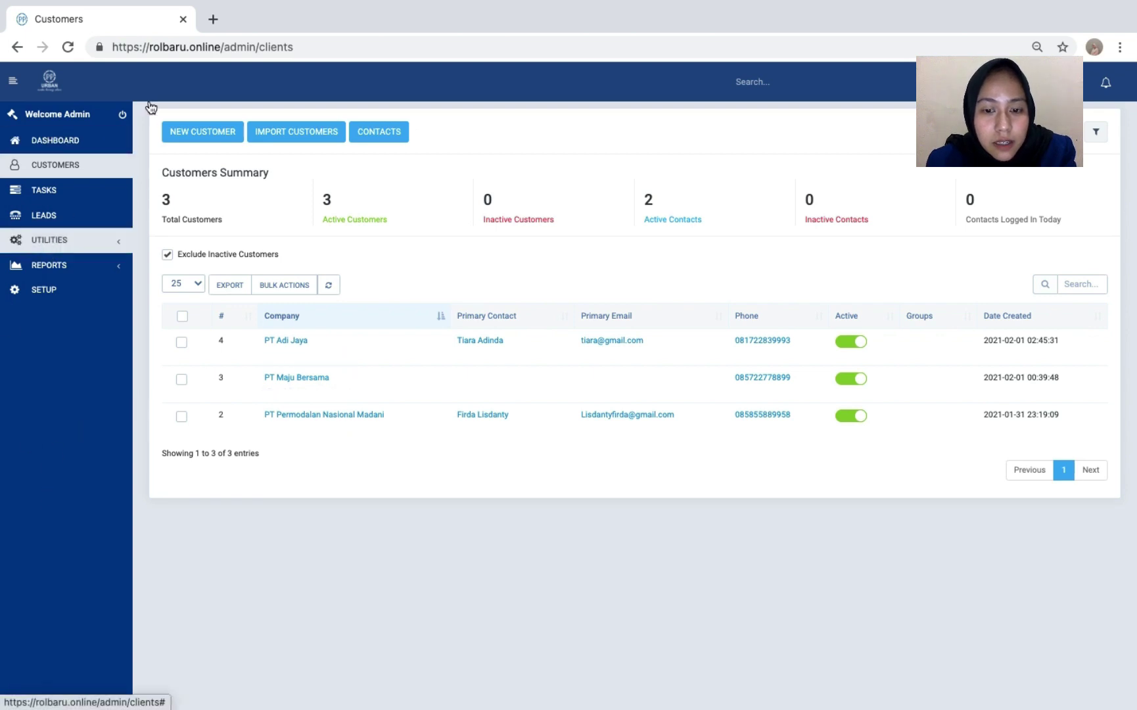
left_click(70, 191)
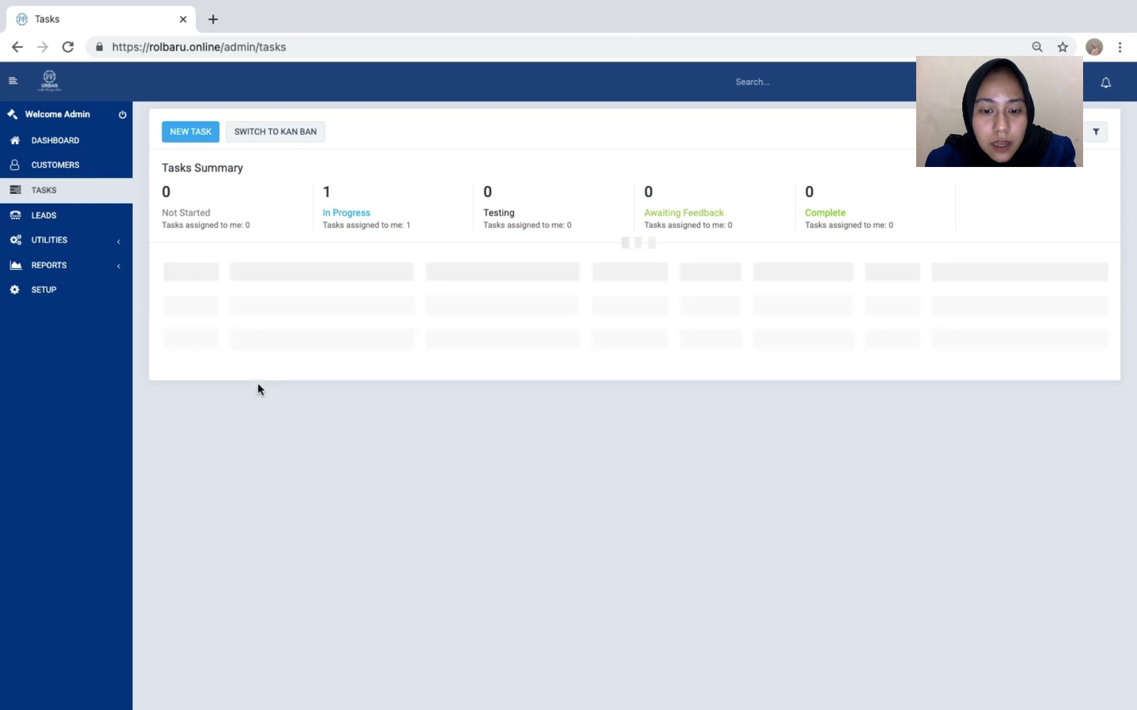
left_click(76, 225)
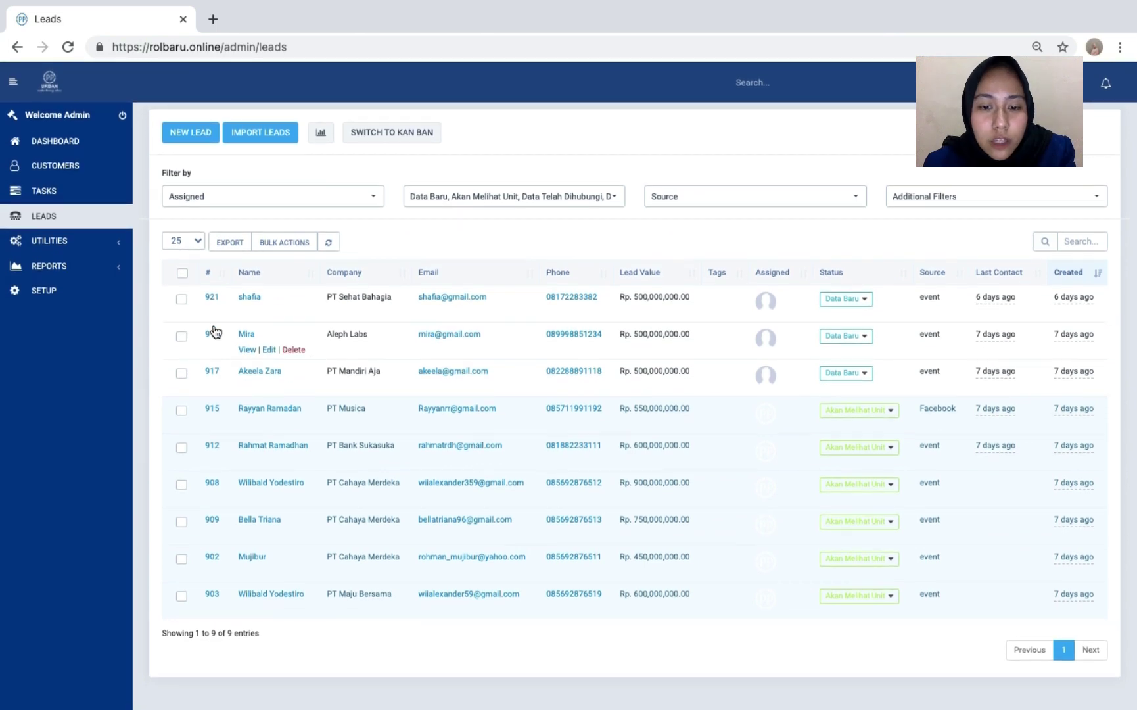
- Expand the Utilities and Reports sidebar sections, then open the Setup menu
left_click(59, 241)
left_click(60, 253)
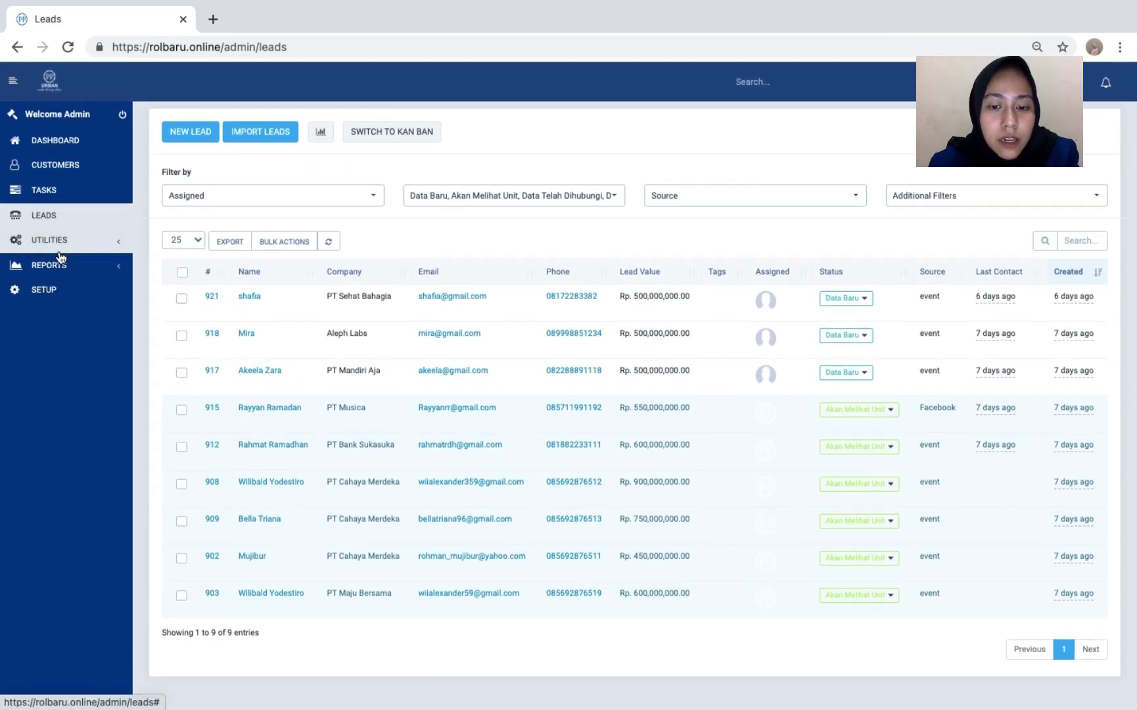
left_click(62, 251)
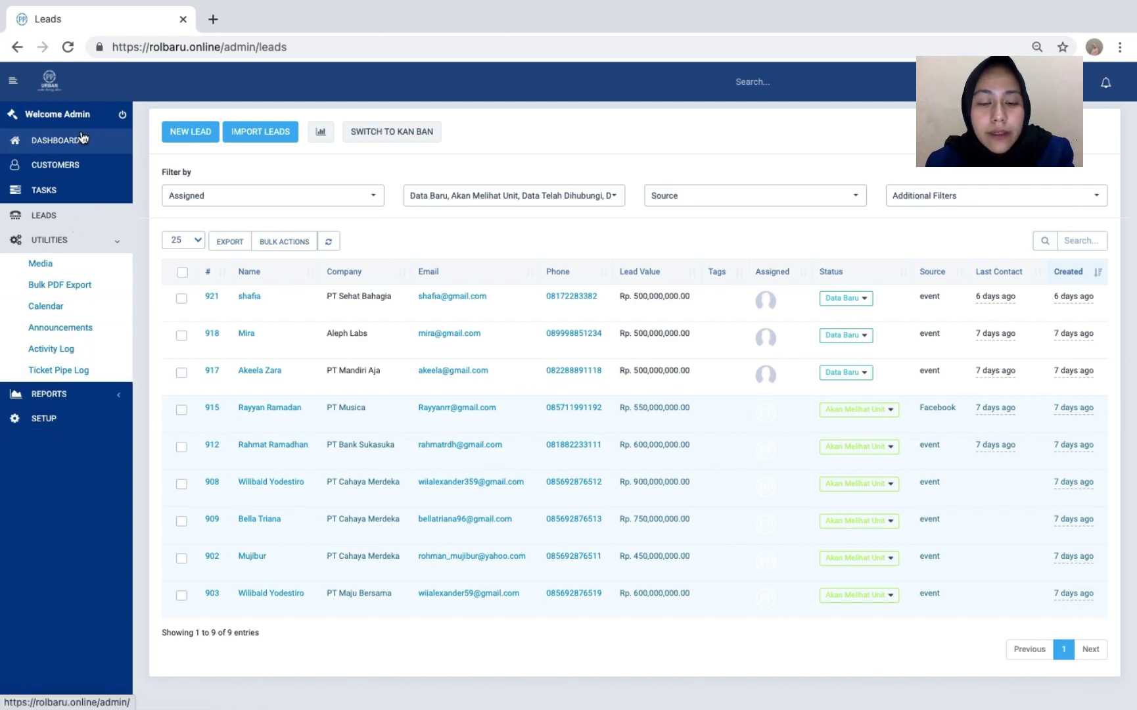
left_click(29, 402)
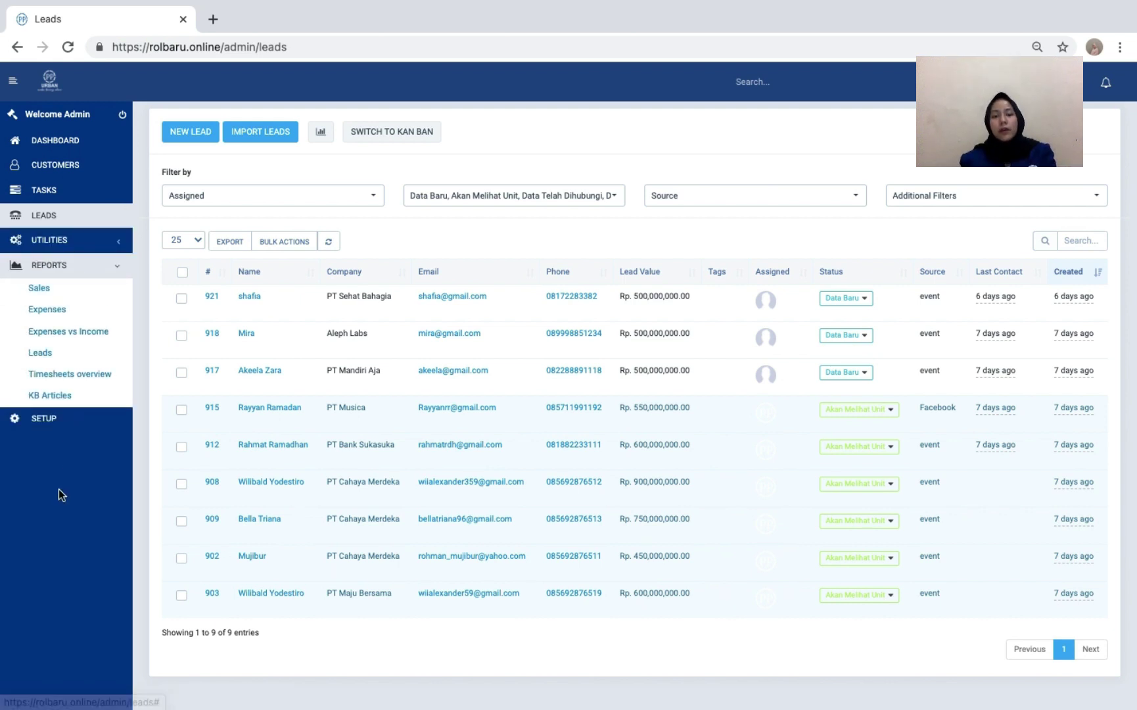
left_click(40, 426)
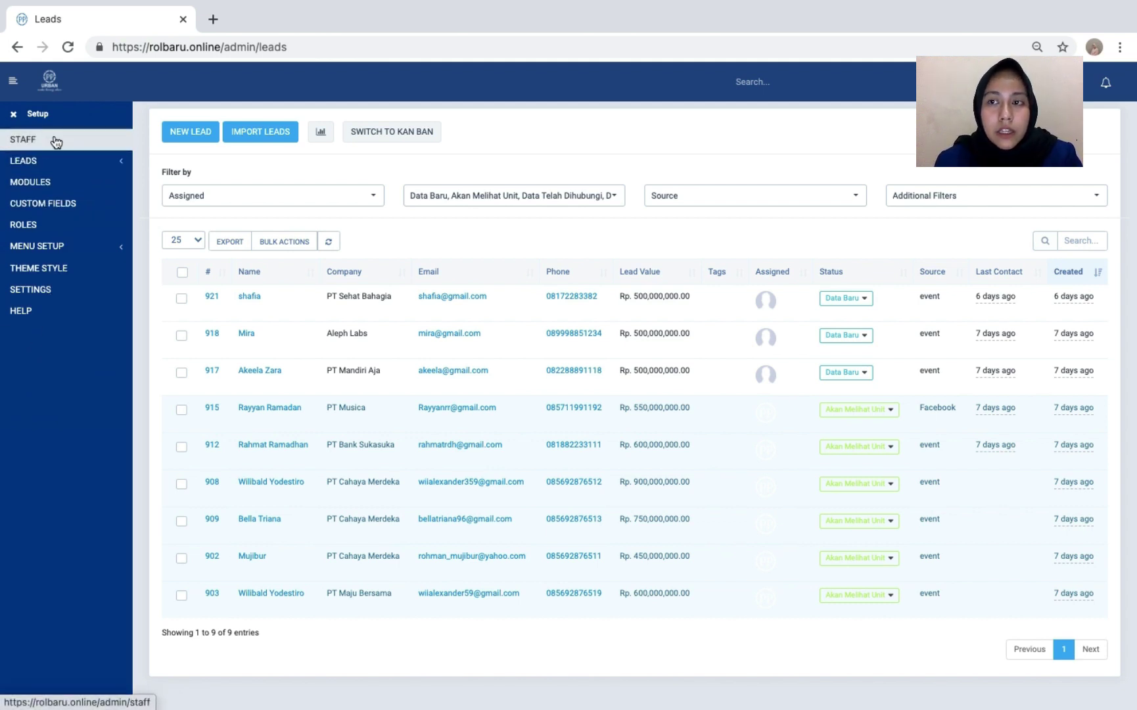
- Browse the Setup pages: lead settings, Modules, Custom Fields, Roles, Menu Setup and Theme Style
left_click(73, 163)
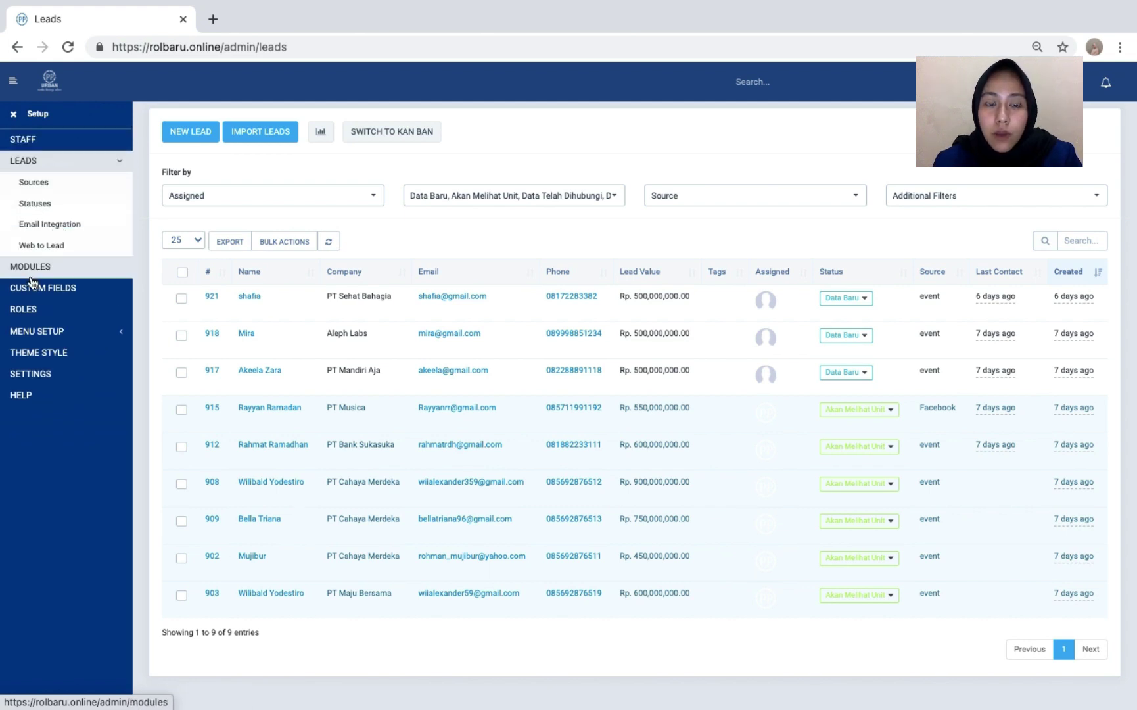
left_click(38, 271)
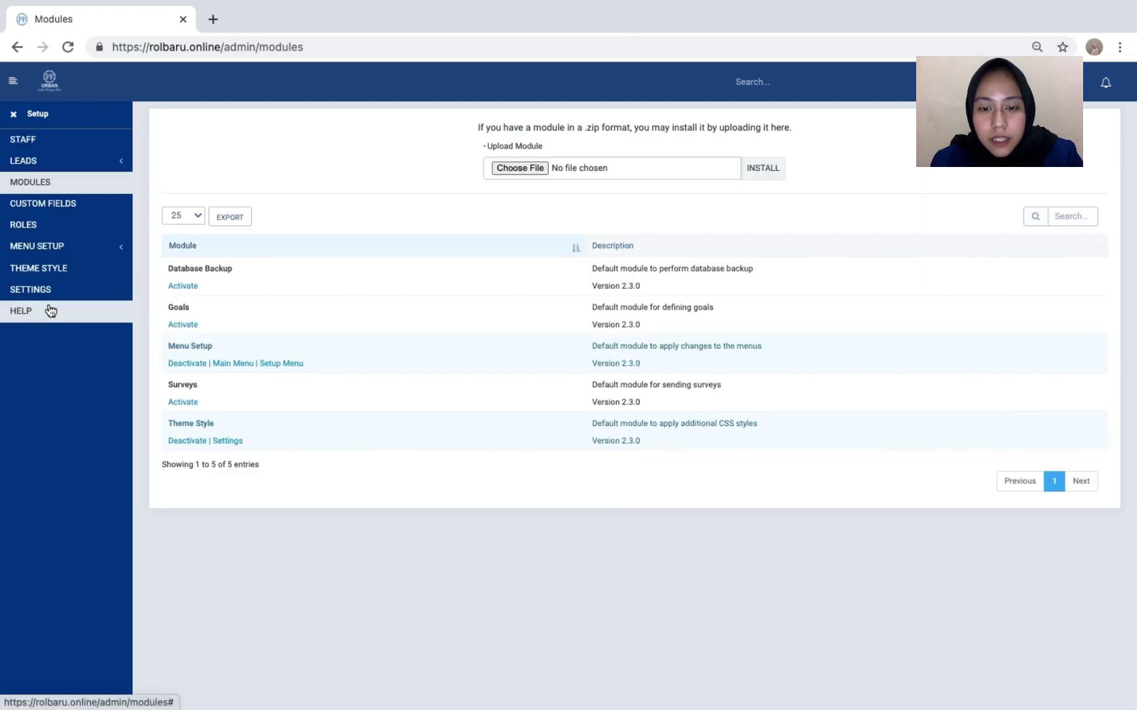
left_click(71, 205)
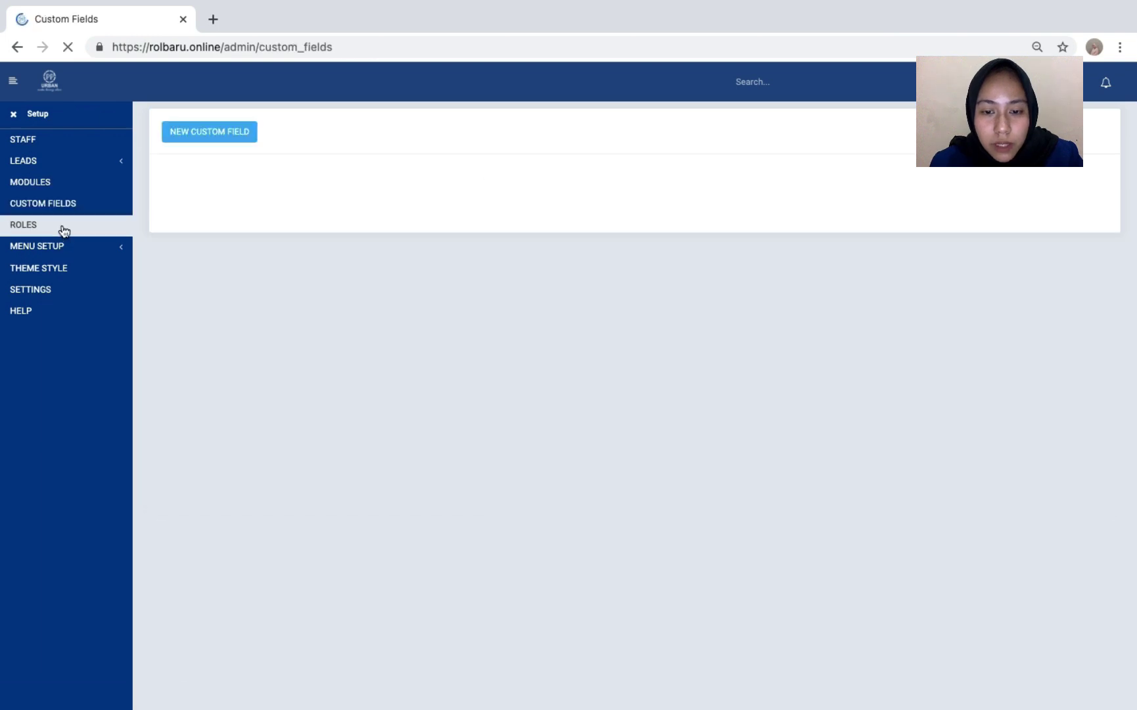
left_click(64, 230)
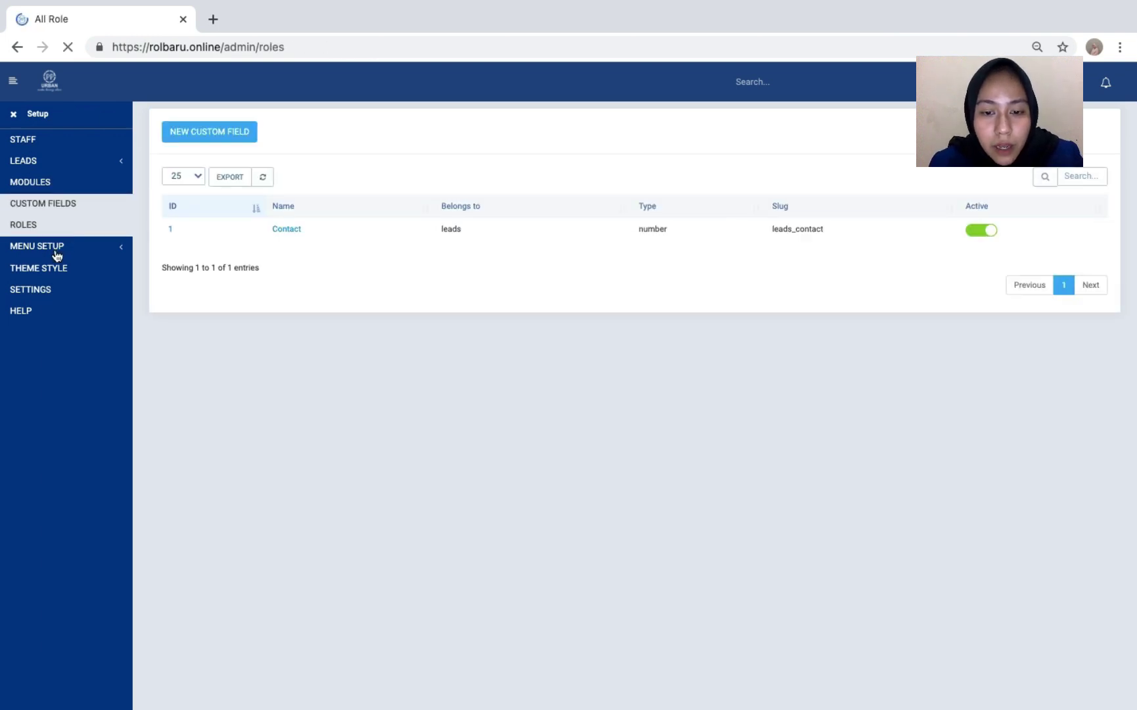
left_click(56, 249)
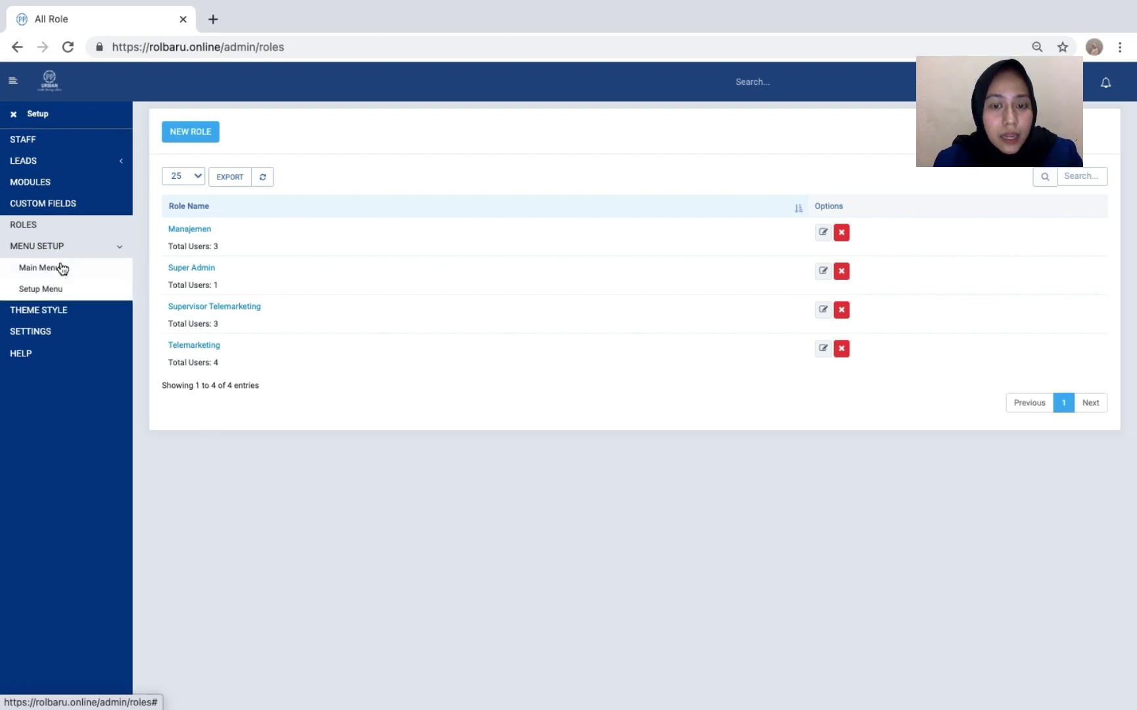
left_click(51, 318)
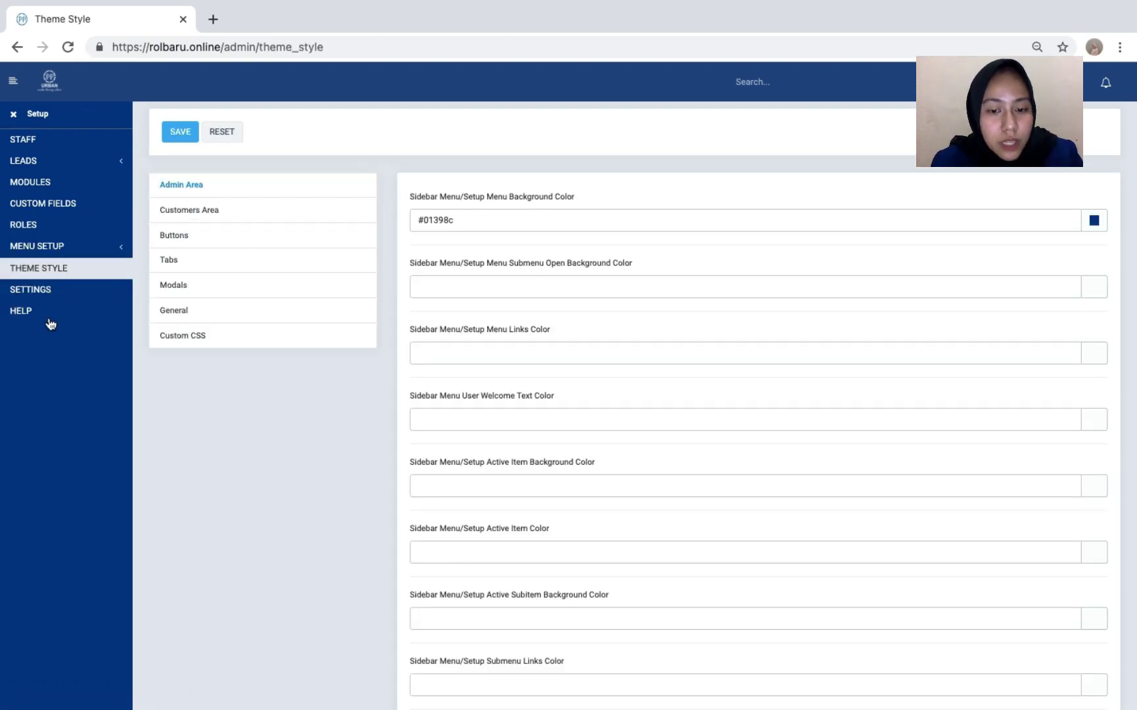
scroll(414, 398, "down", 3)
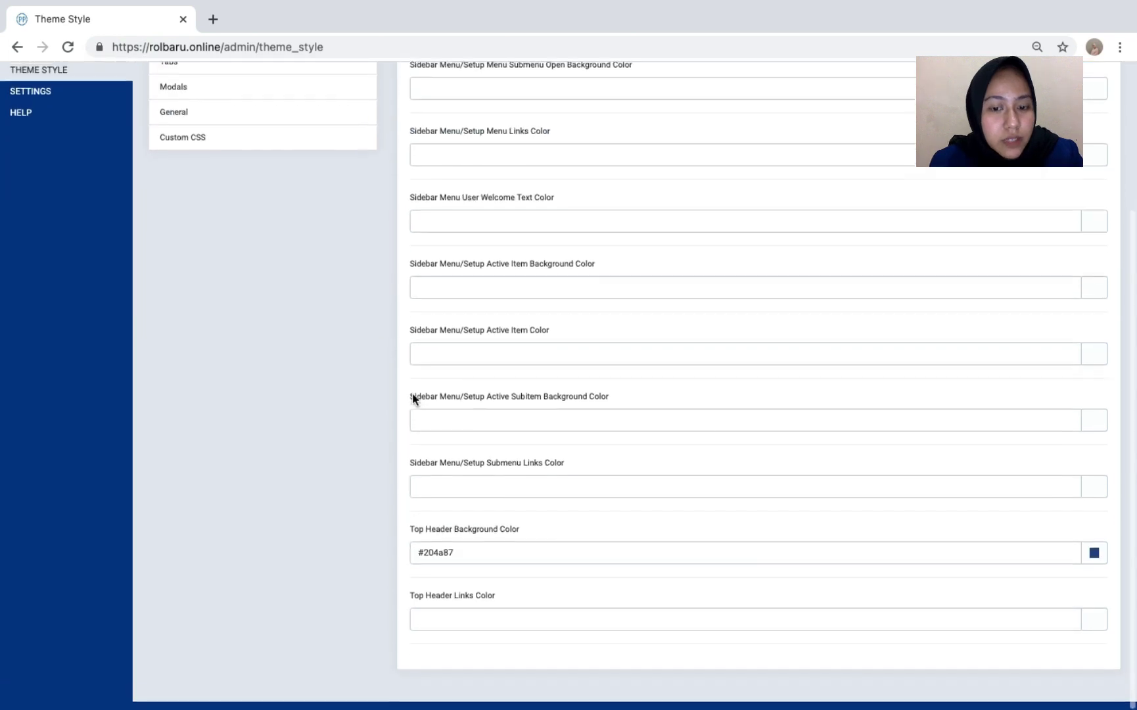
scroll(412, 397, "up", 3)
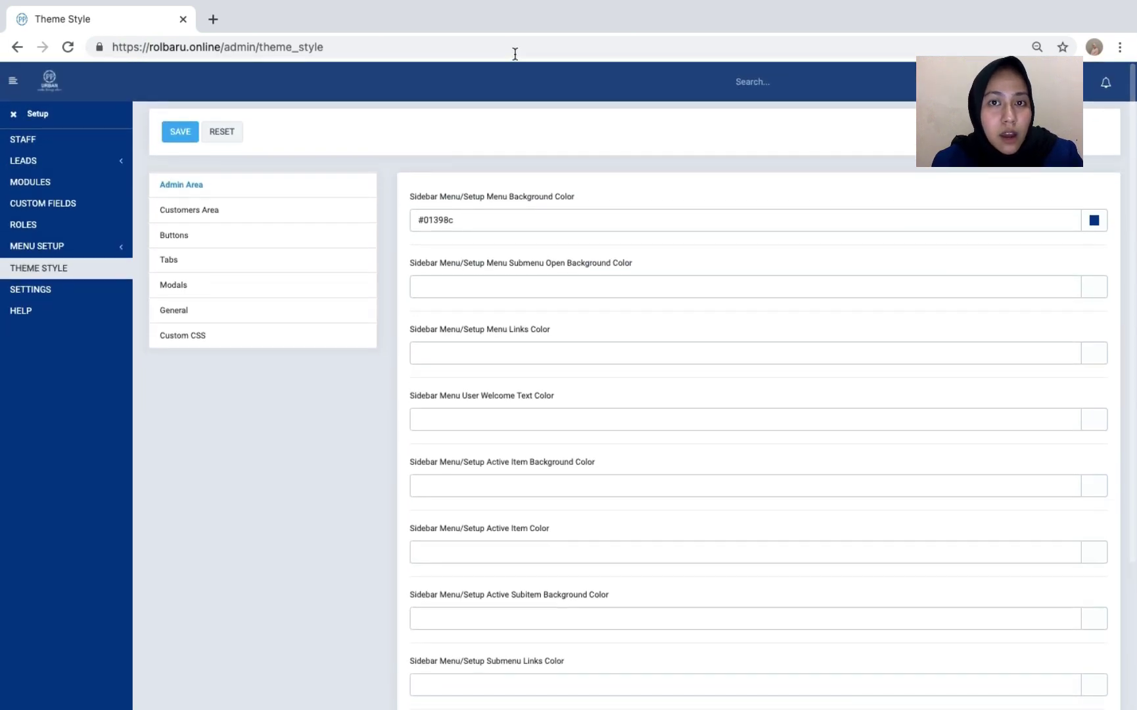
- Review the General settings for company 'PP Urban', closing the extra tab Help opened
left_click(46, 297)
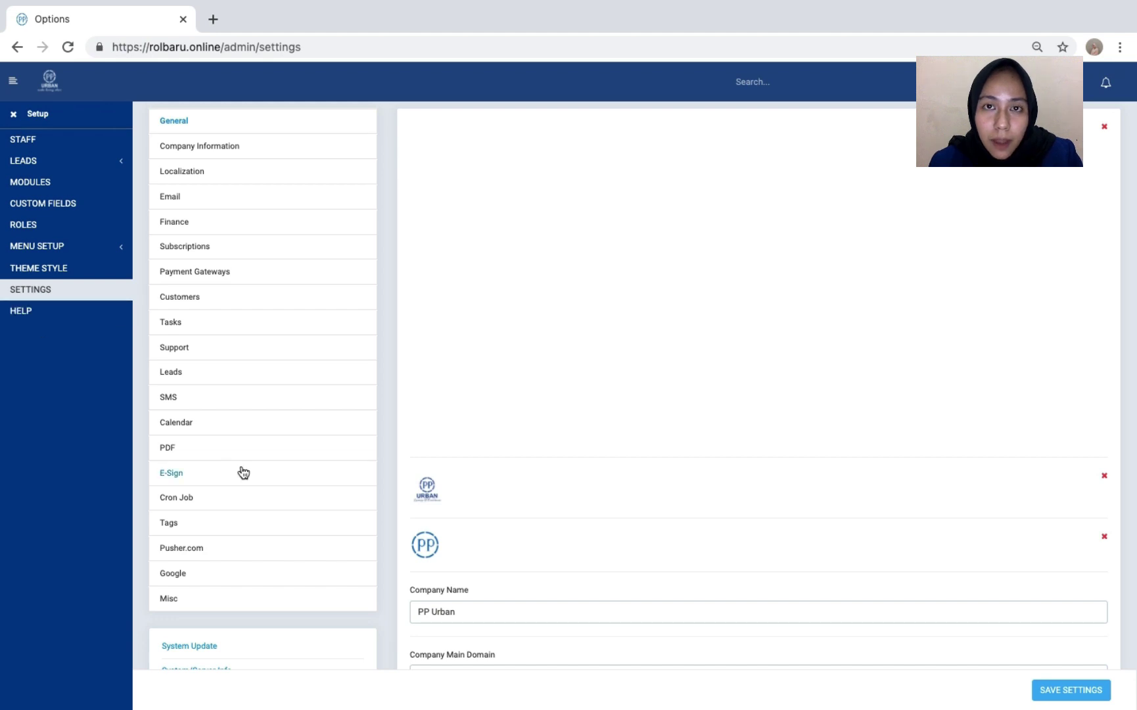
scroll(446, 440, "down", 4)
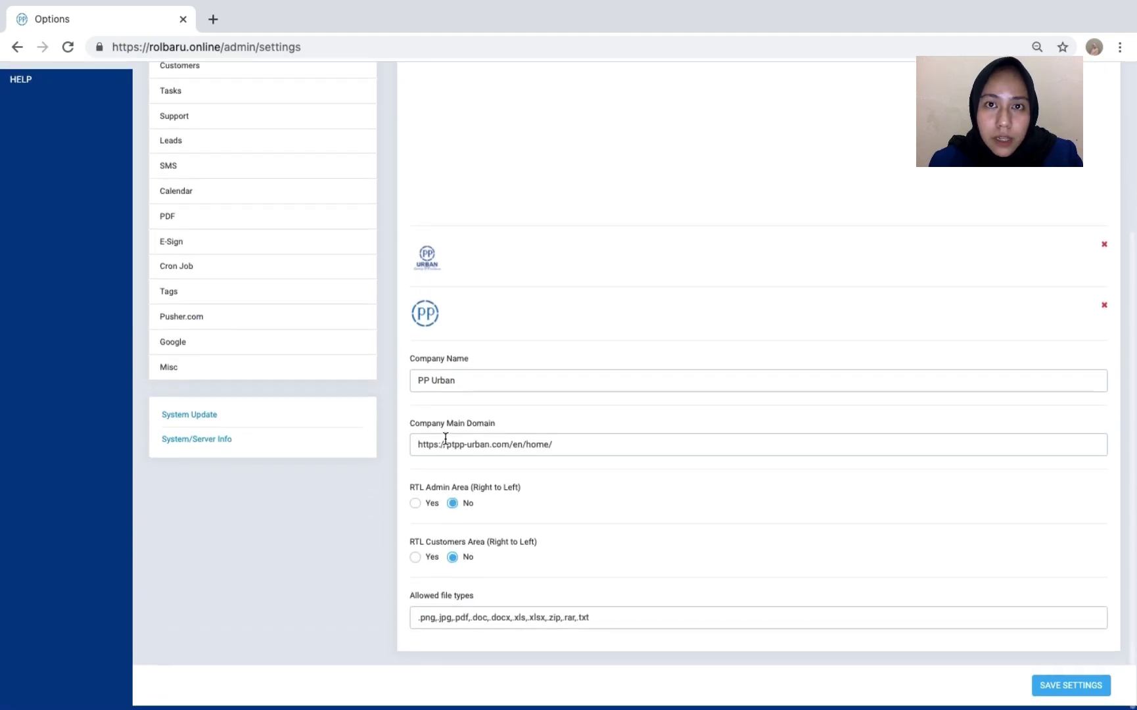
scroll(444, 439, "up", 4)
scroll(447, 442, "down", 2)
scroll(445, 442, "down", 2)
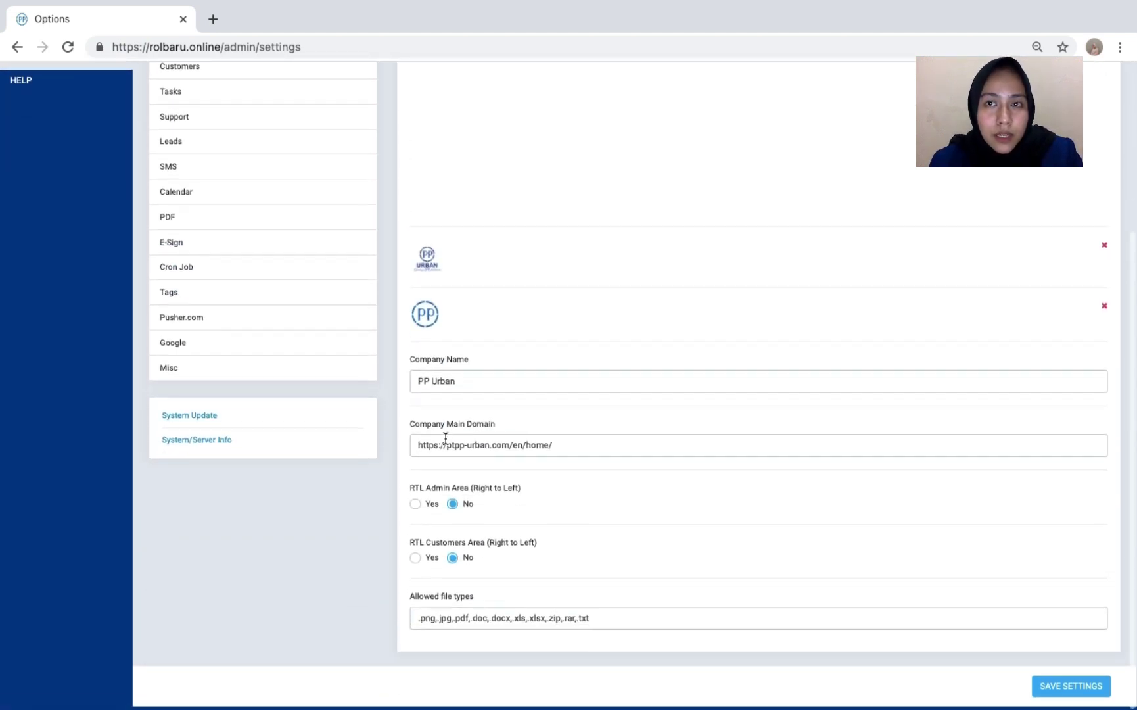
scroll(445, 441, "up", 5)
scroll(445, 439, "down", 4)
scroll(445, 438, "up", 4)
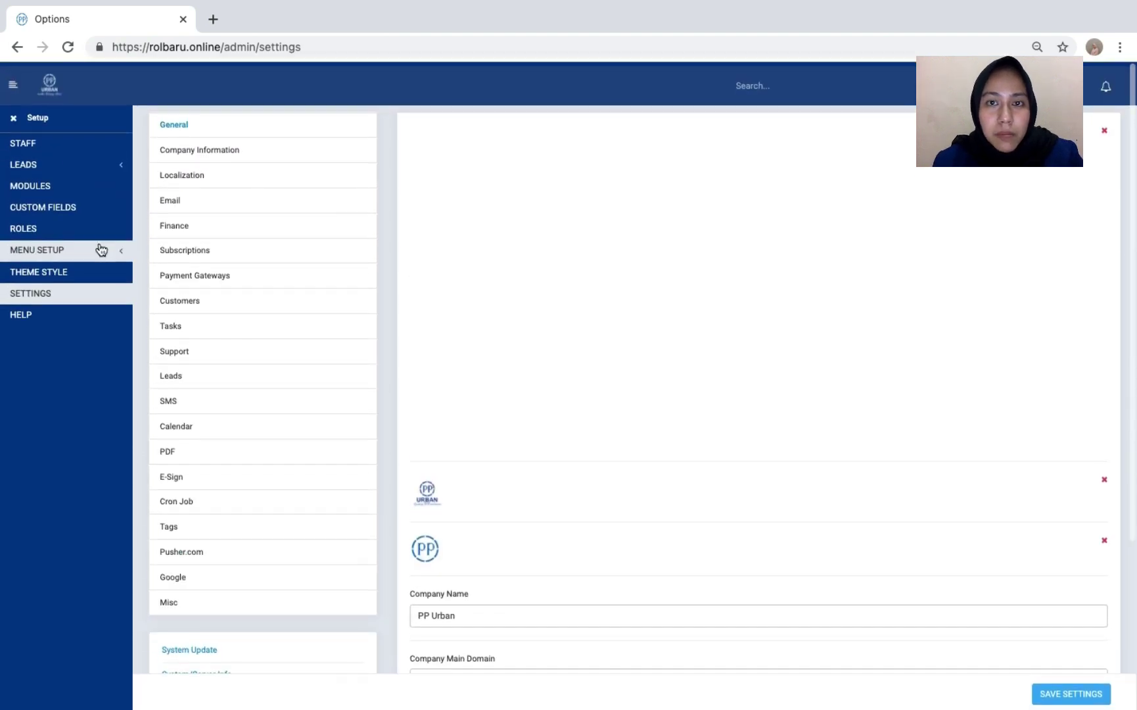
left_click(68, 315)
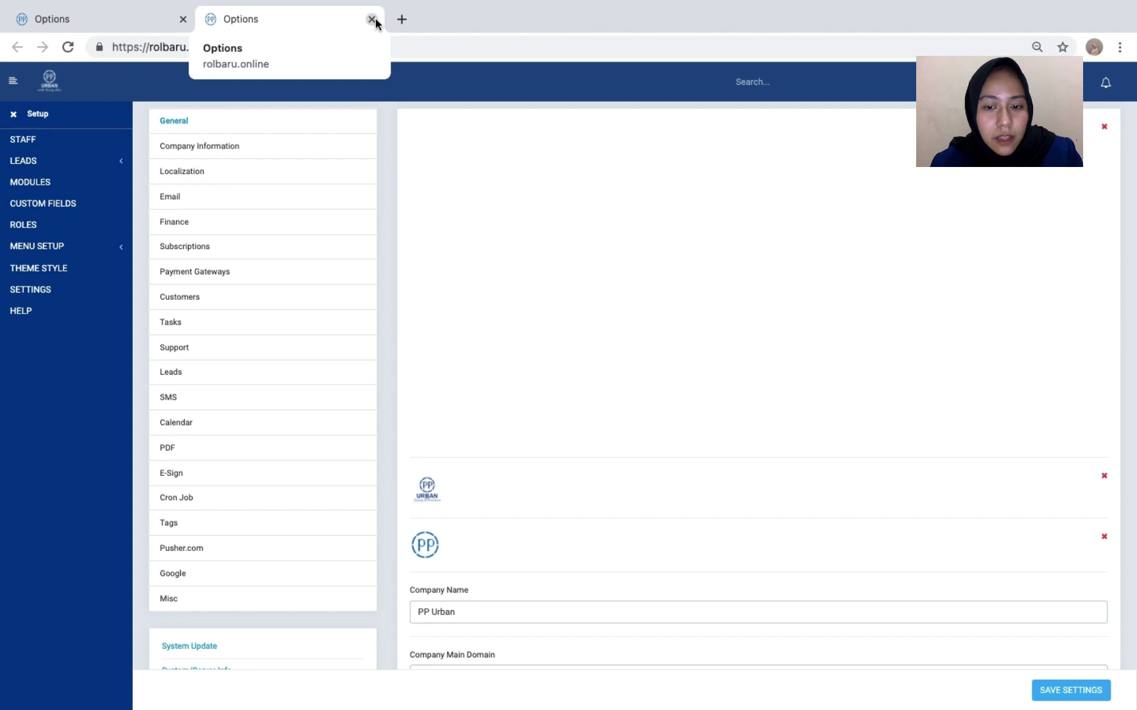
left_click(372, 20)
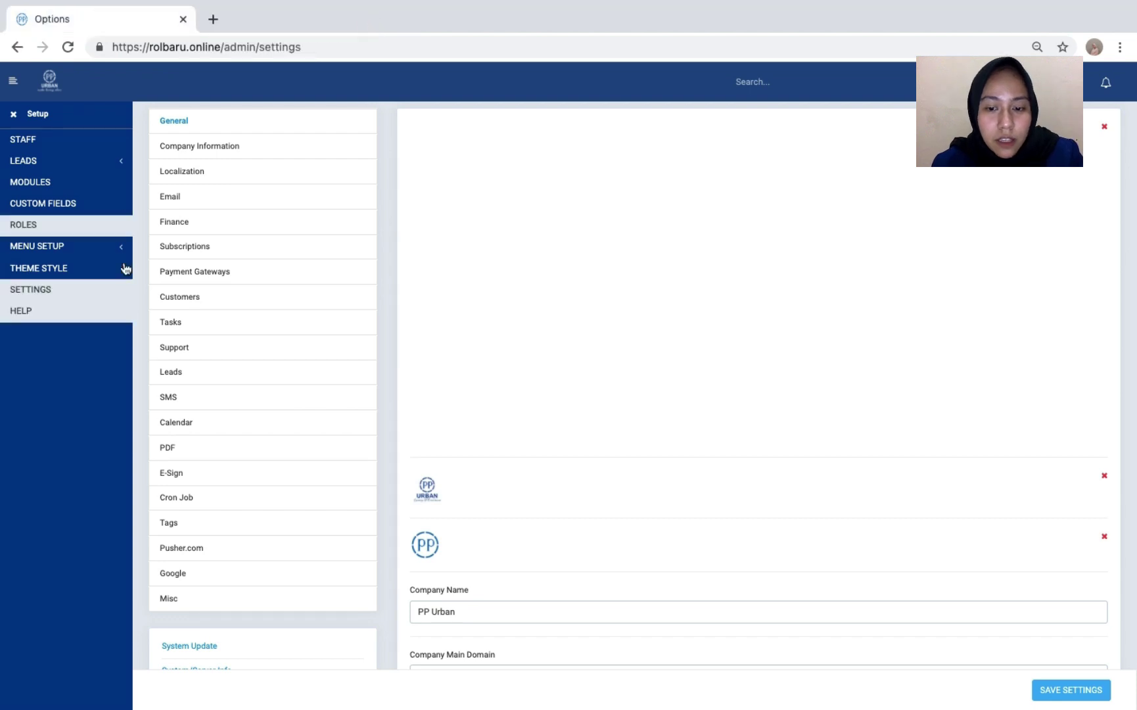
- Open Staff and scroll through the 11 staff accounts with their roles and last logins
left_click(97, 143)
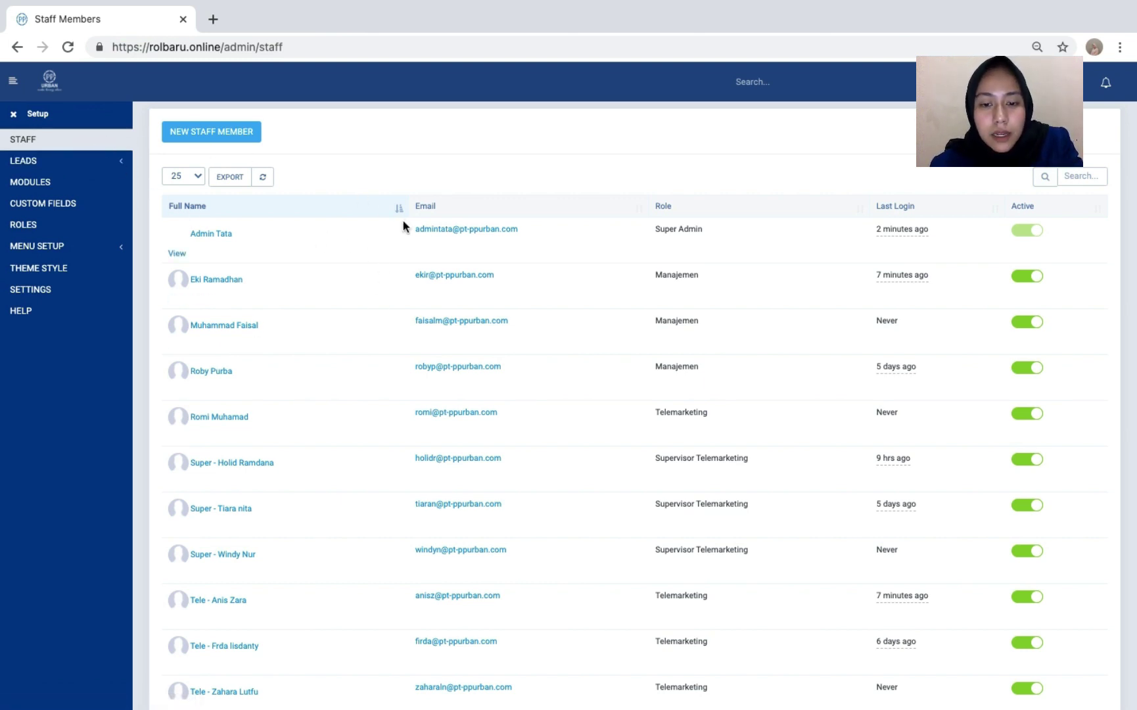
scroll(557, 213, "down", 2)
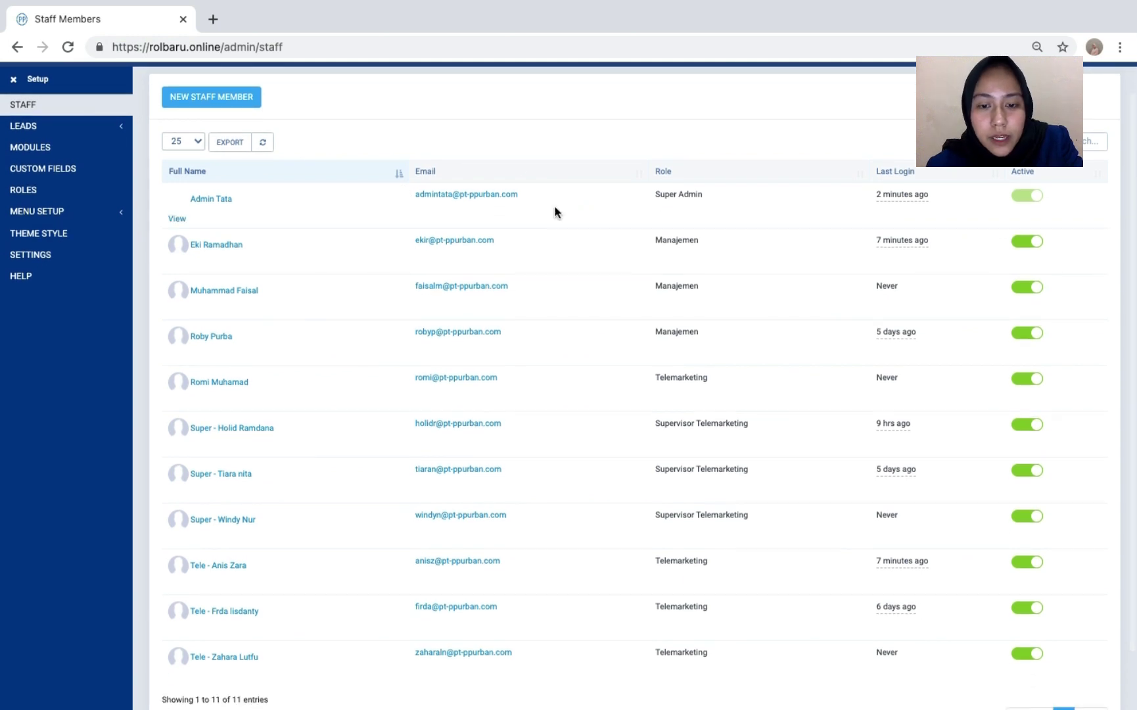
scroll(555, 210, "up", 2)
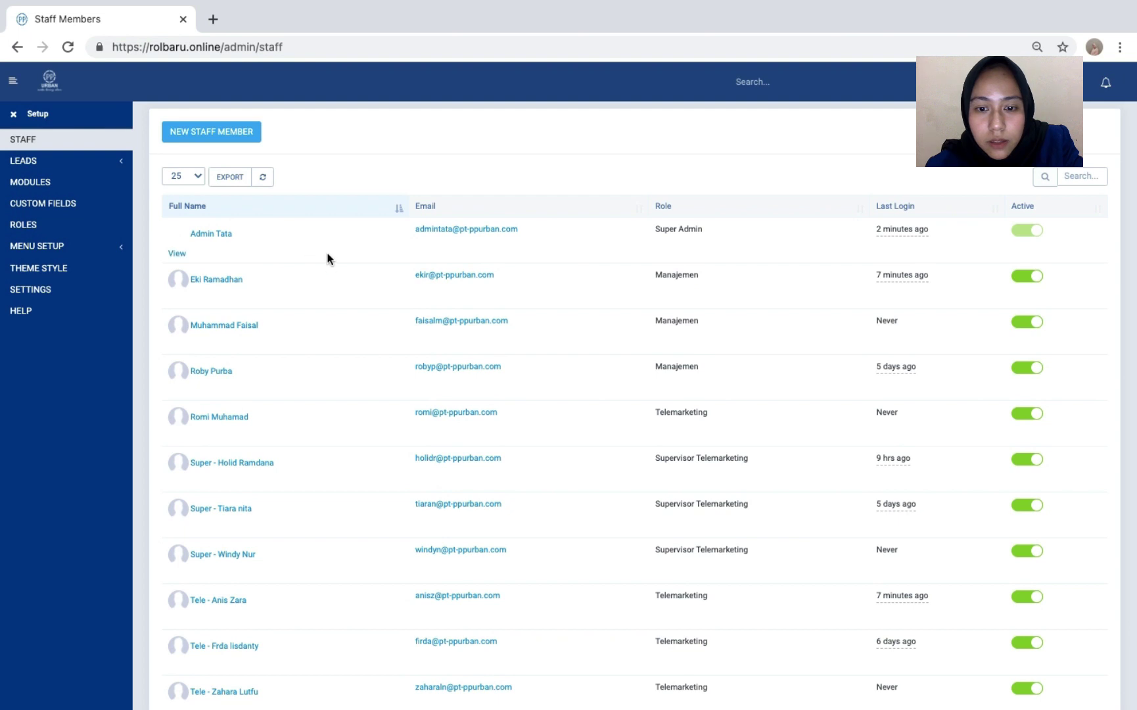
scroll(340, 414, "down", 3)
scroll(340, 414, "up", 3)
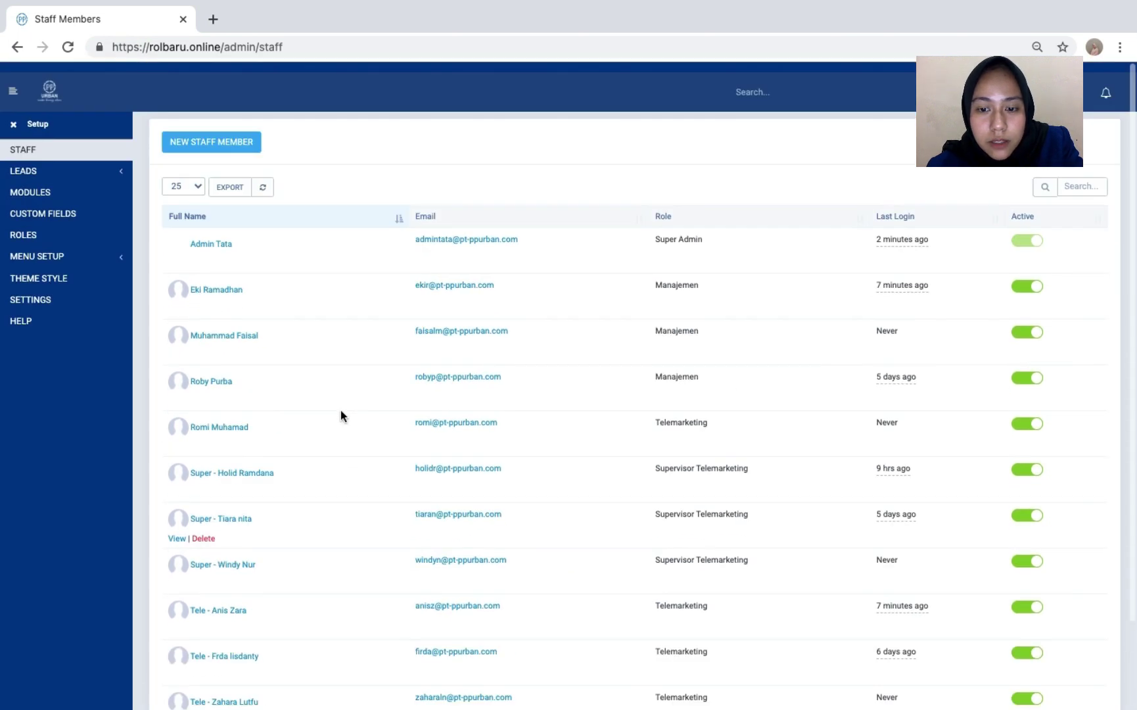
scroll(340, 410, "down", 3)
scroll(340, 410, "up", 3)
scroll(340, 410, "down", 1)
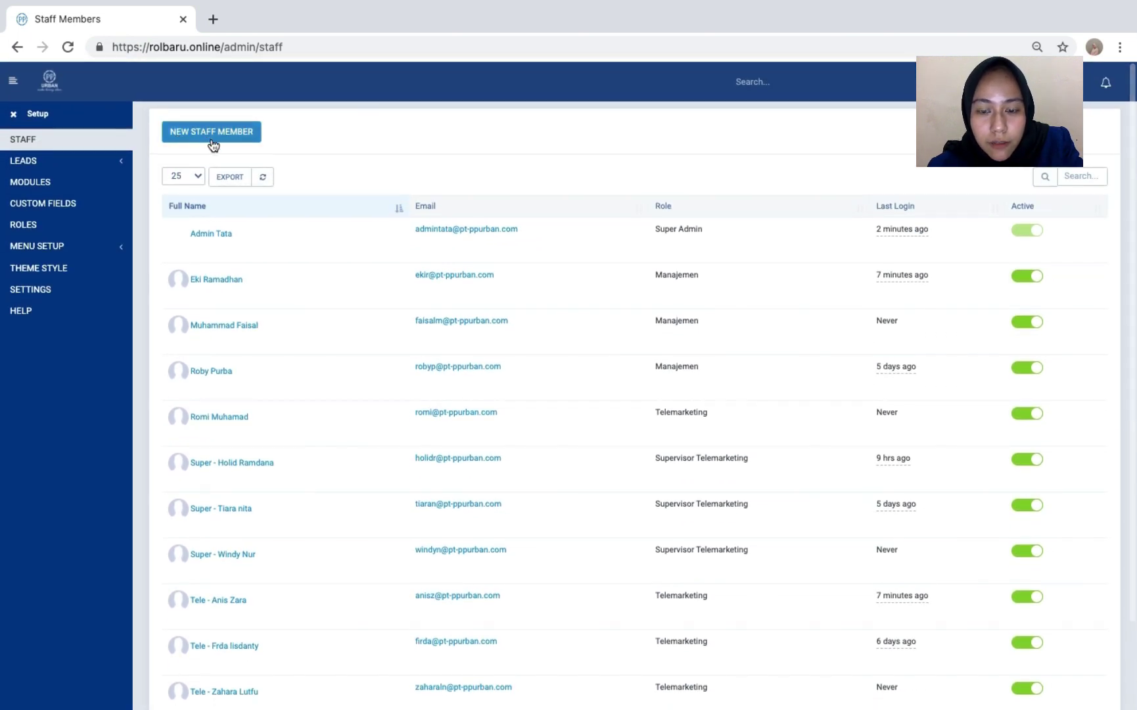
scroll(289, 156, "up", 1)
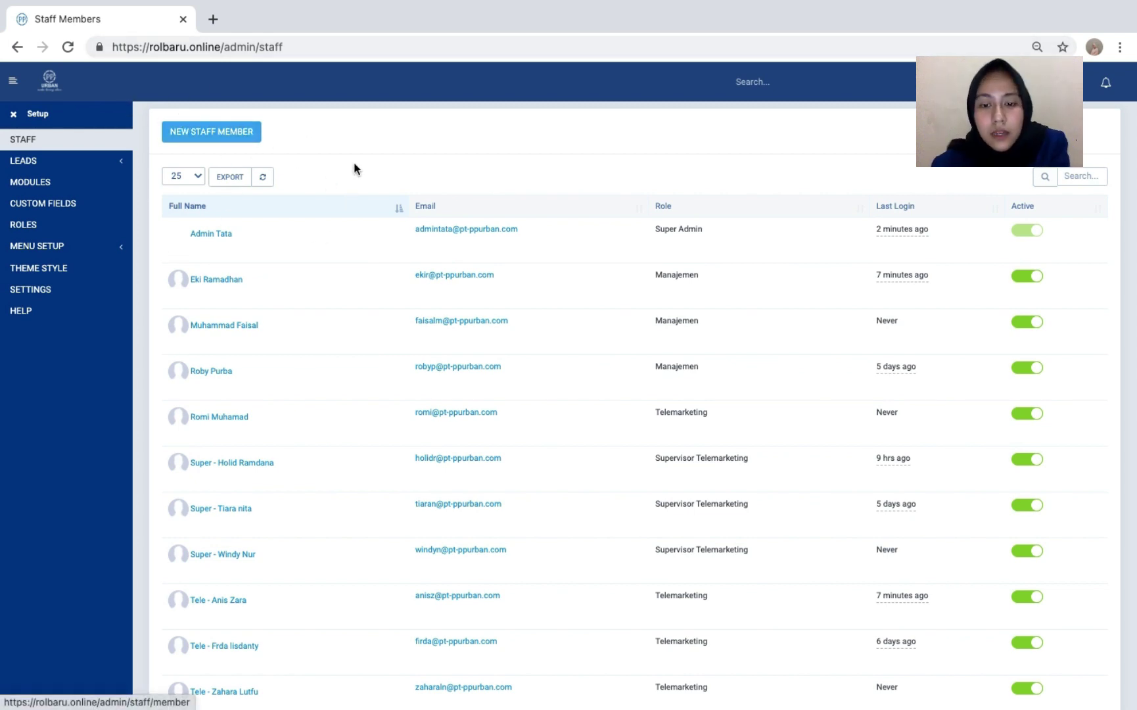
- Add a new staff member, entering their first name, last name and email address
left_click(257, 139)
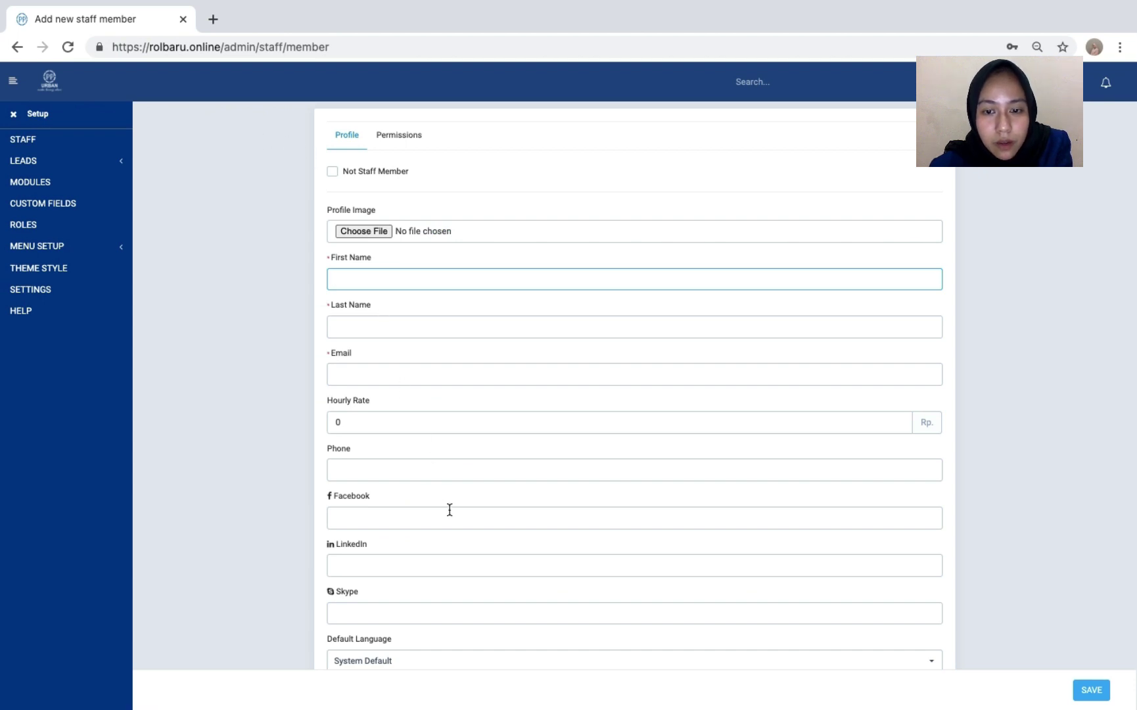
mouse_move(769, 2)
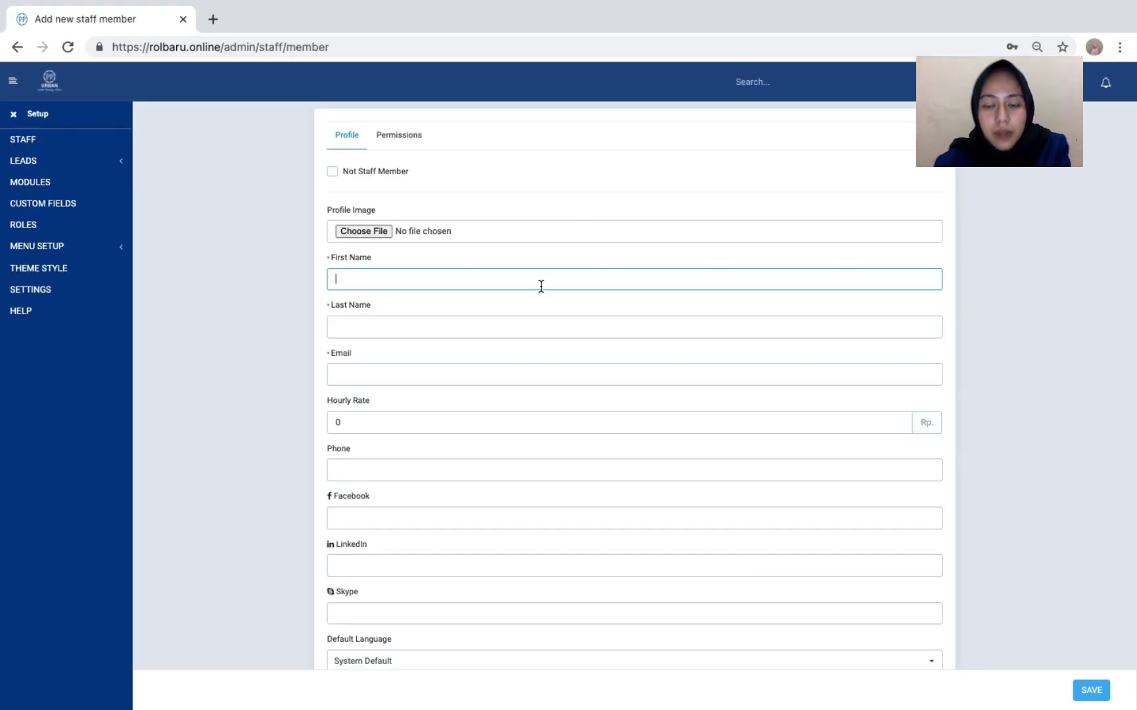
type("han")
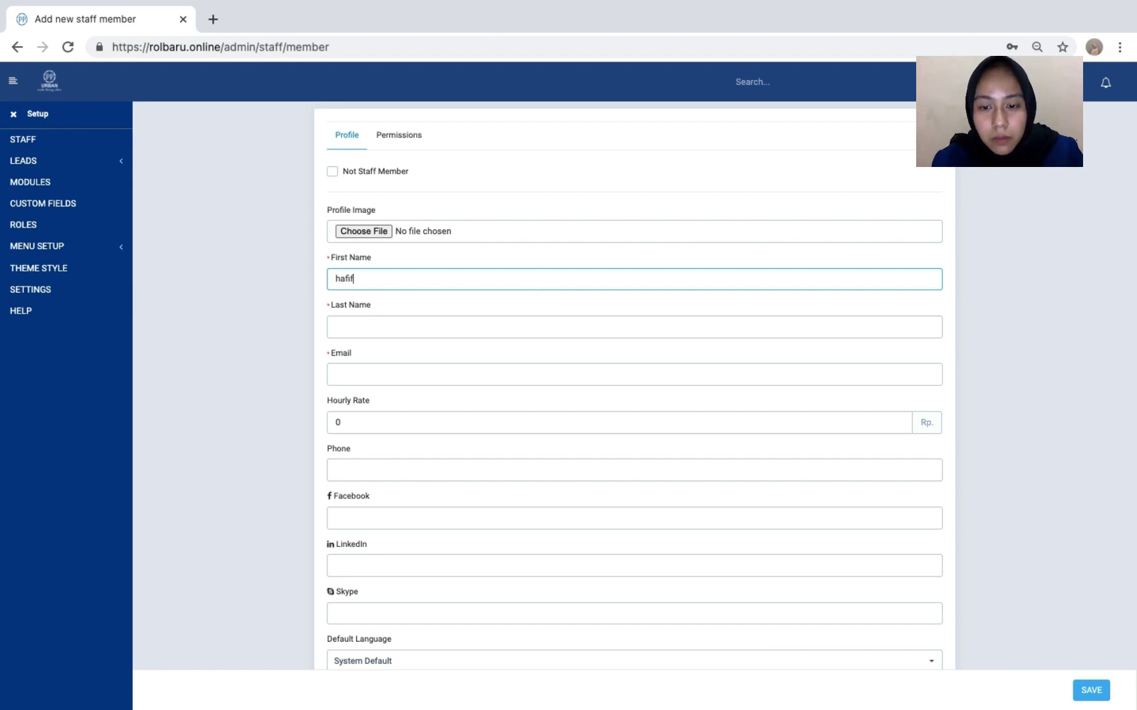
key("BackSpace")
type("z")
scroll(550, 279, "down", 1)
left_click(538, 316)
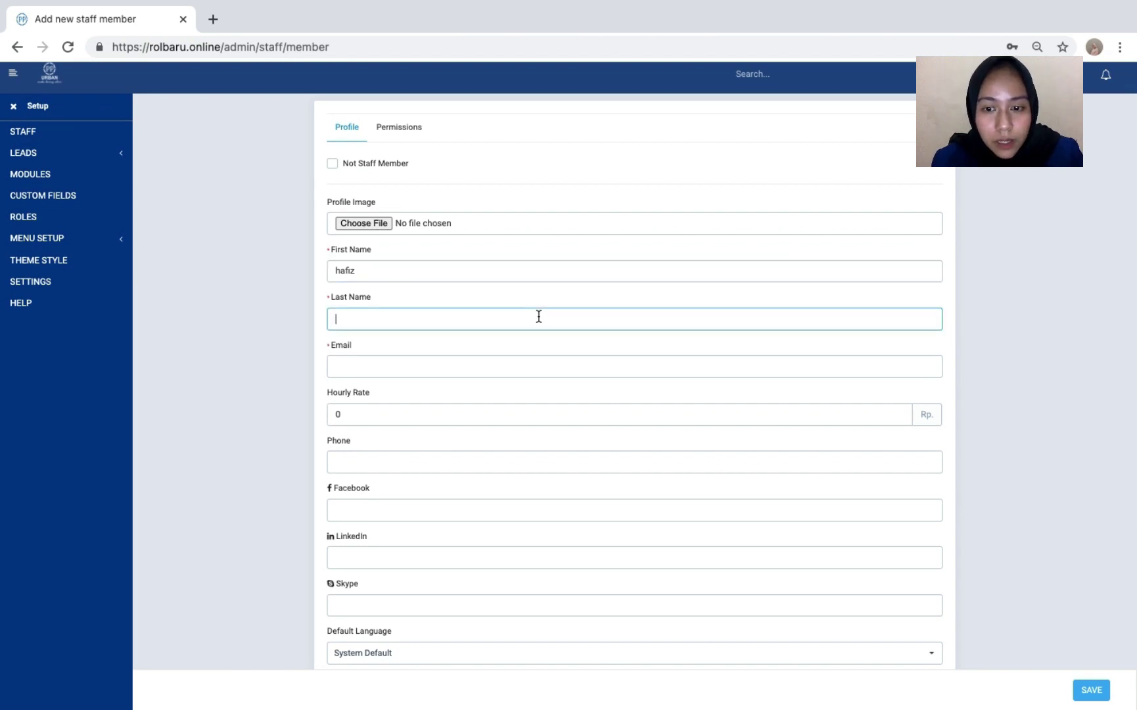
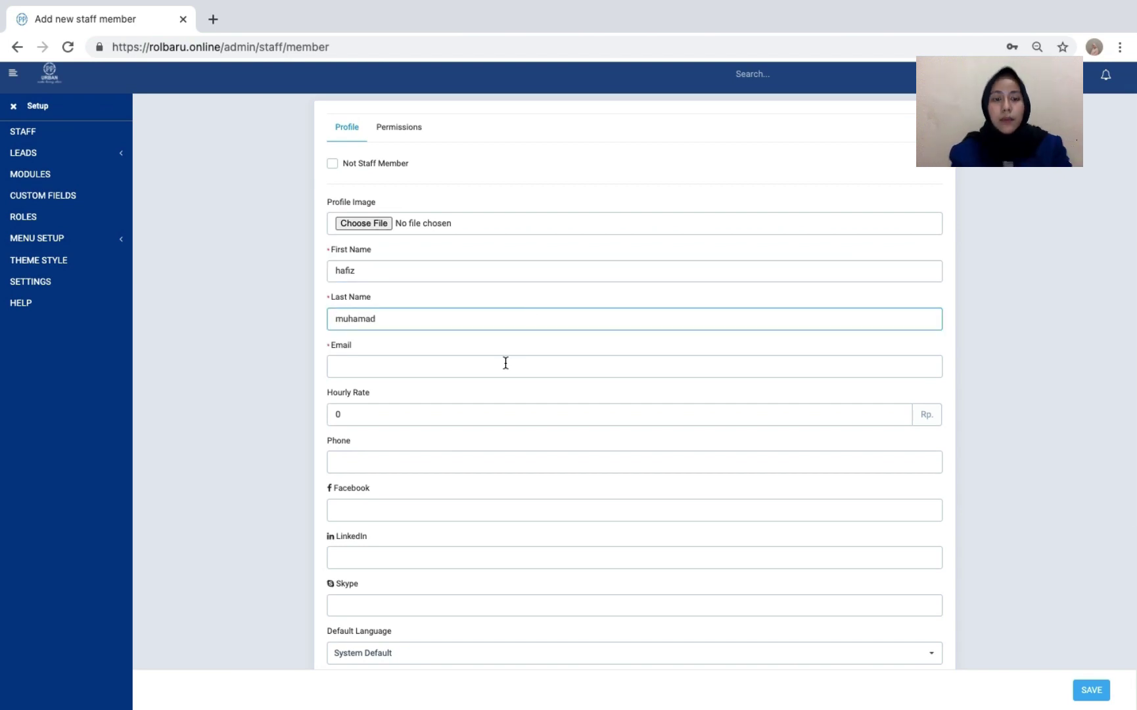
left_click(505, 363)
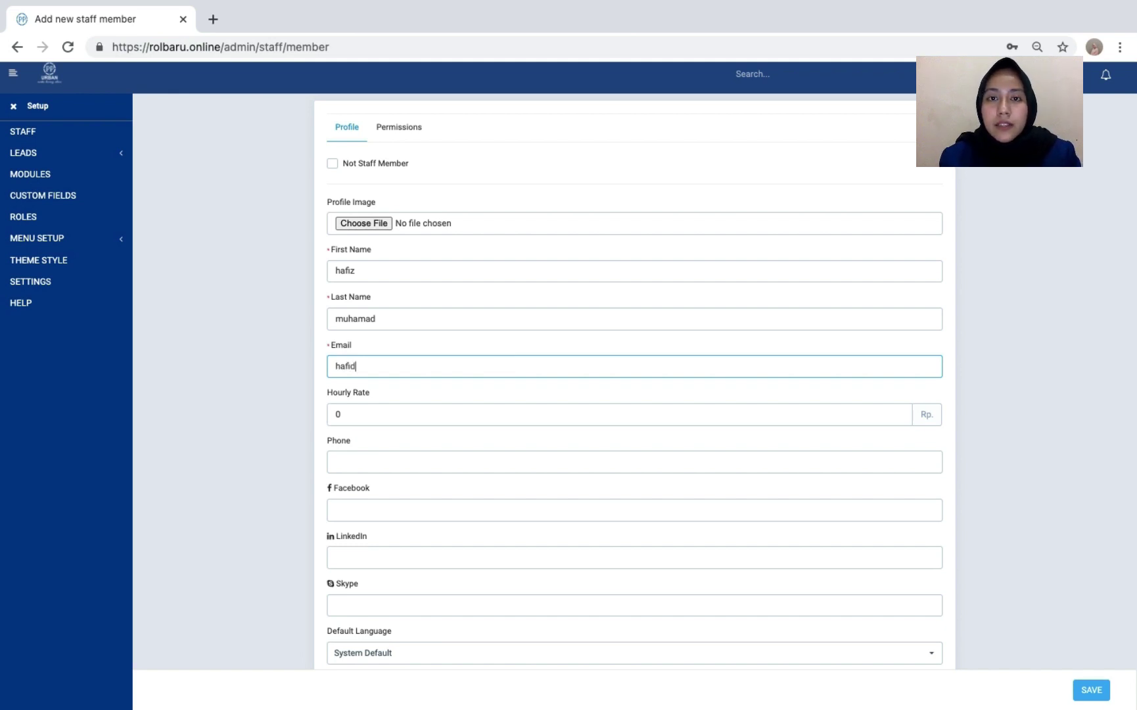
type("z==")
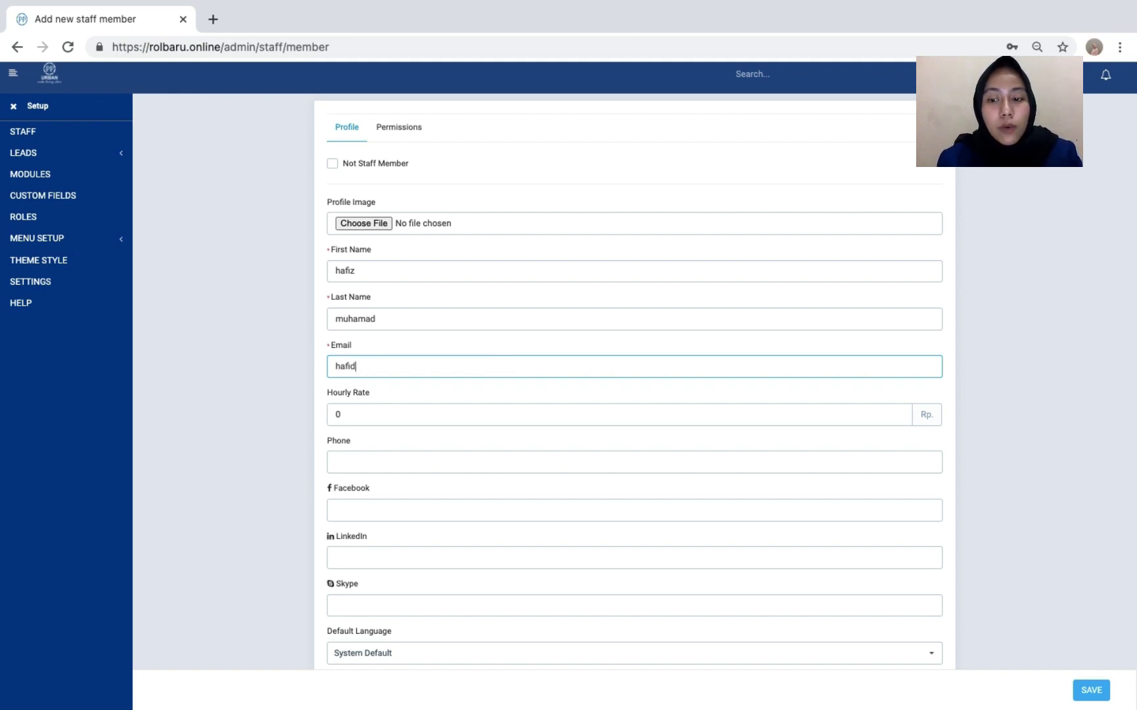
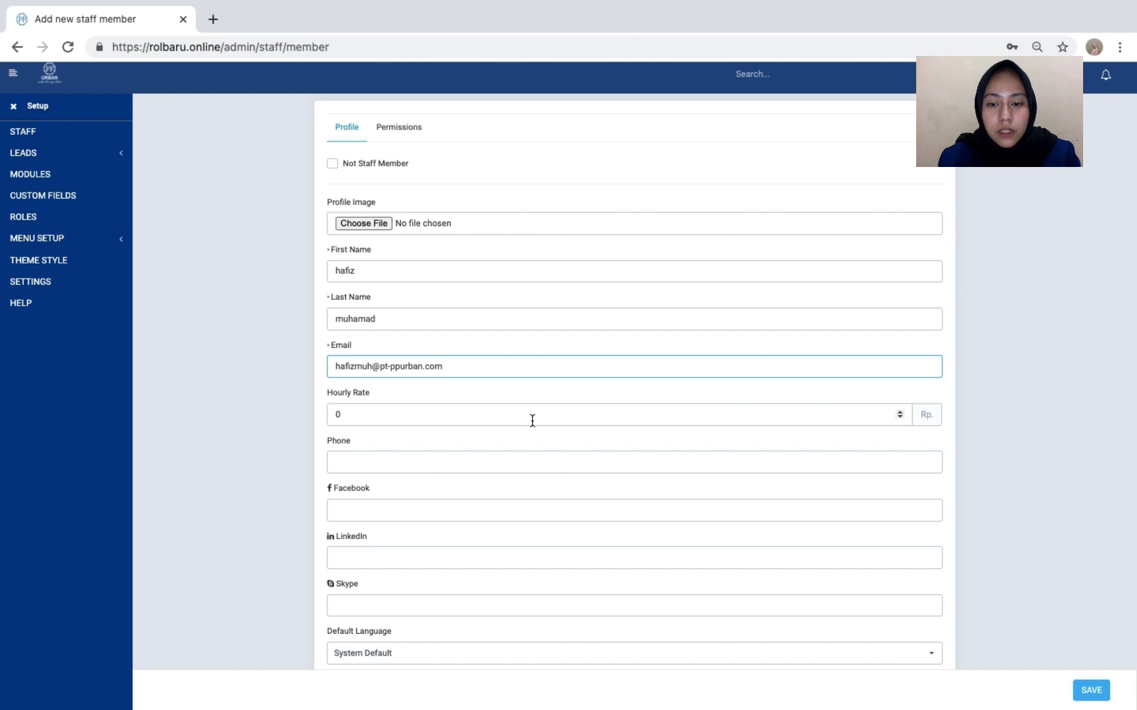
scroll(533, 419, "down", 4)
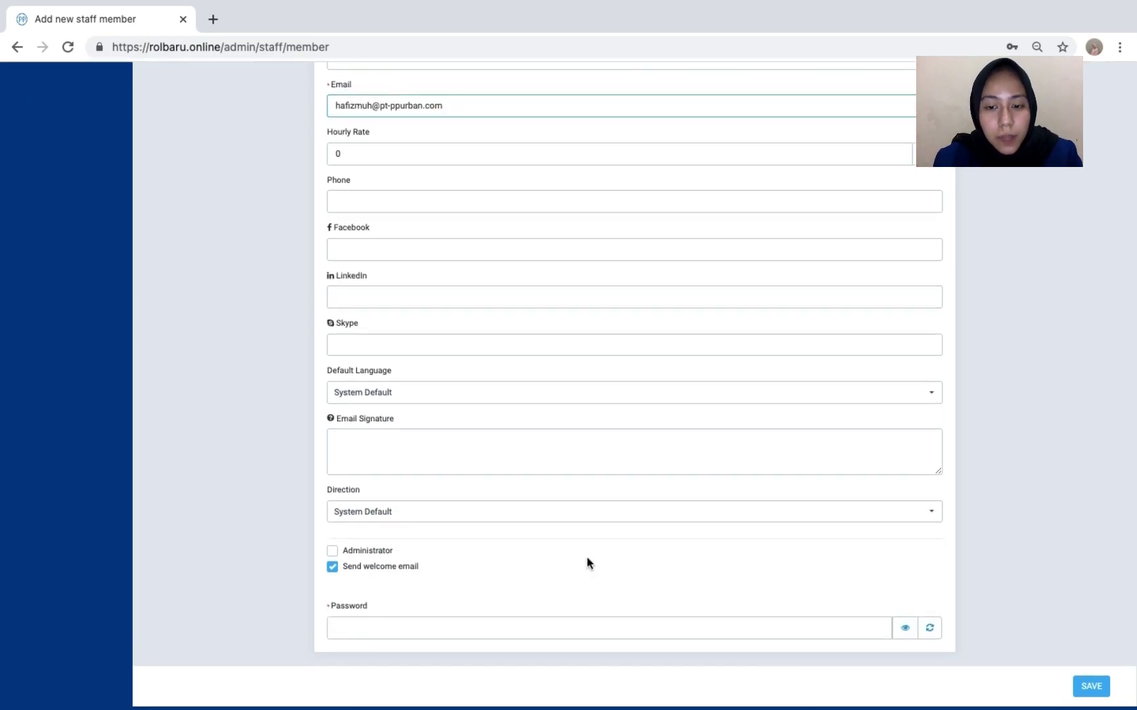
- Give the new staff member a randomly generated password and save the account
left_click(667, 640)
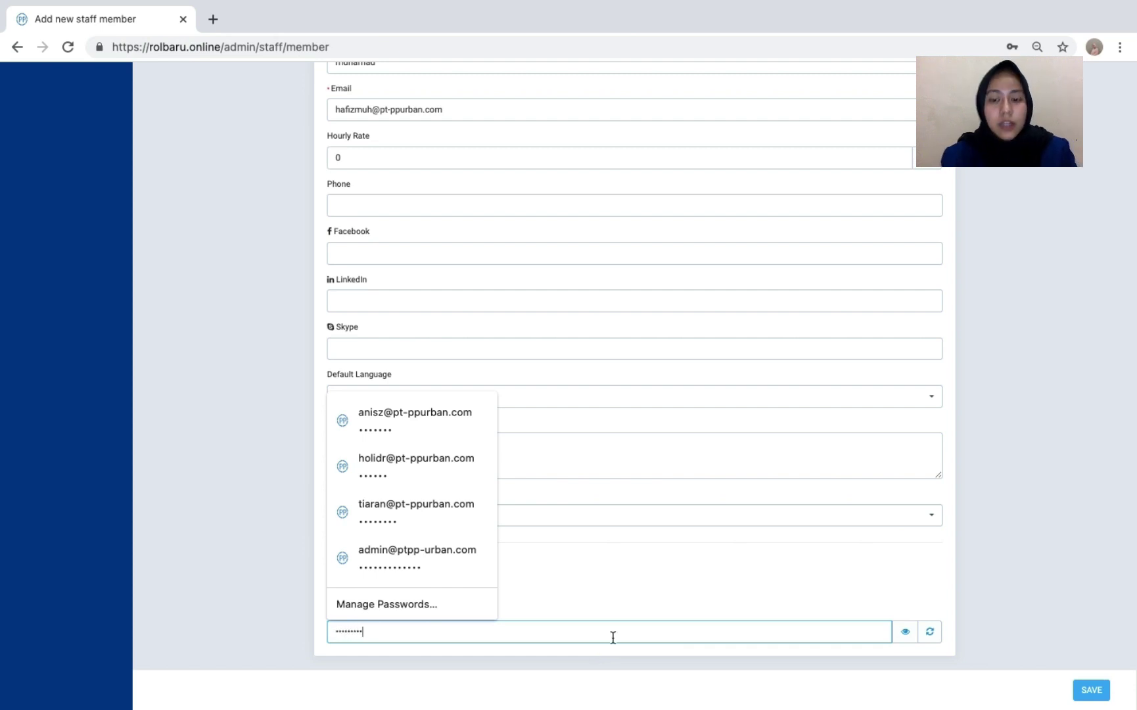
left_click(905, 631)
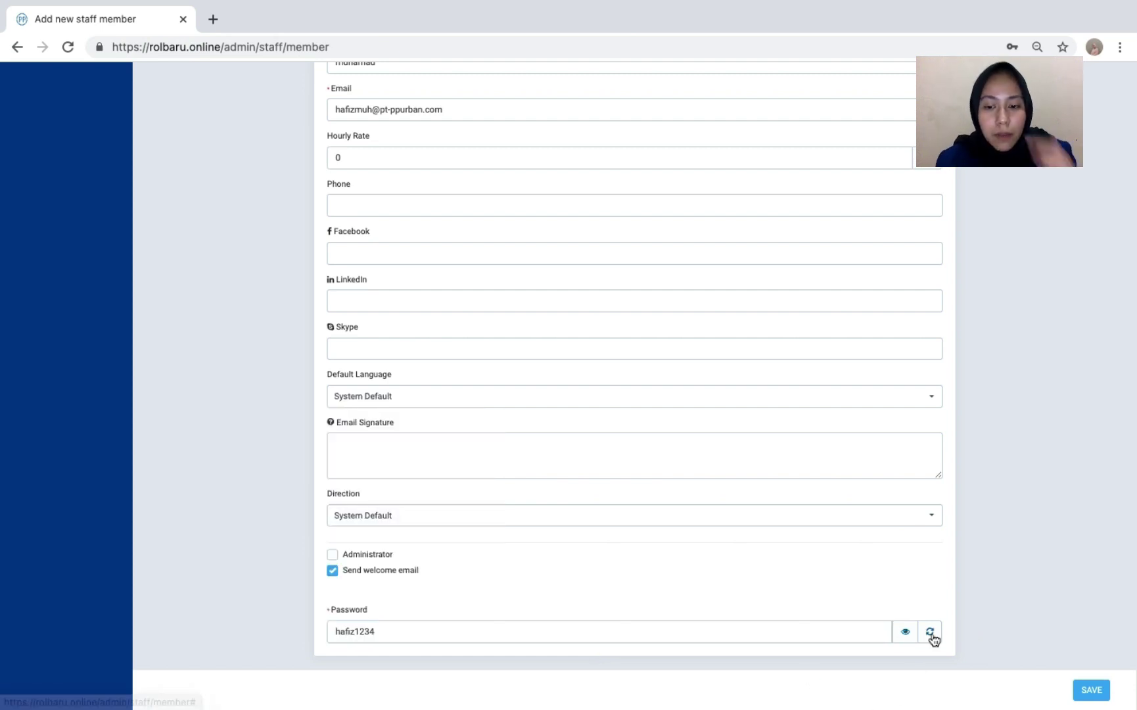
left_click(929, 631)
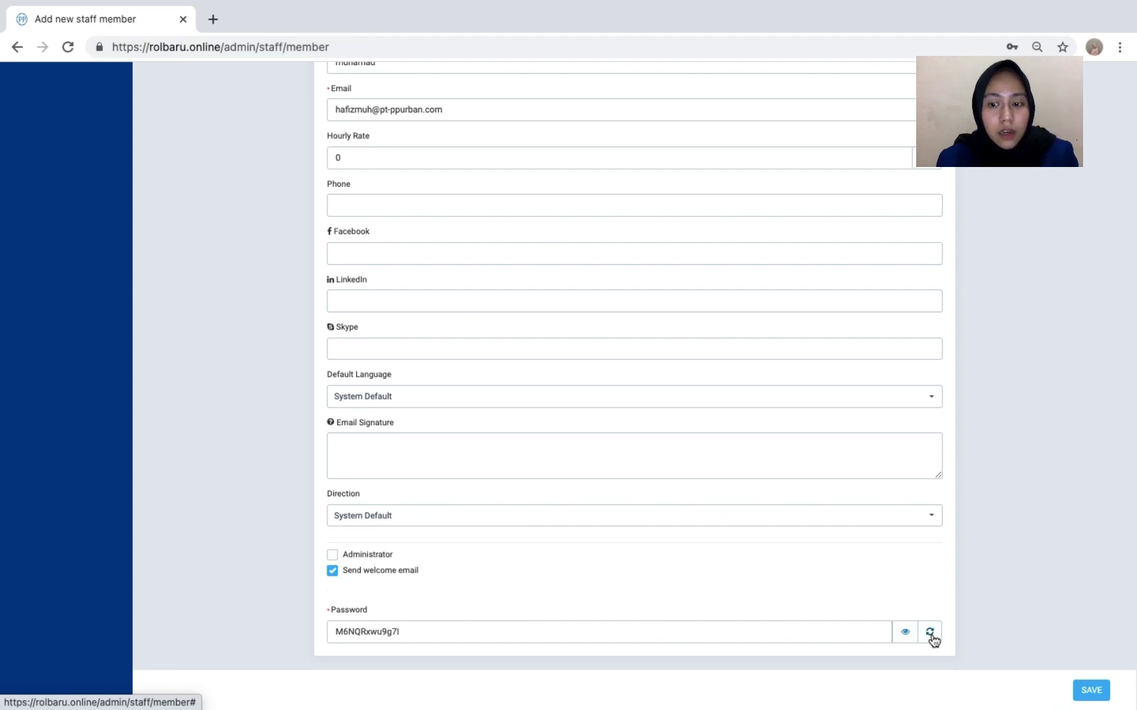
left_click(930, 632)
left_click(928, 633)
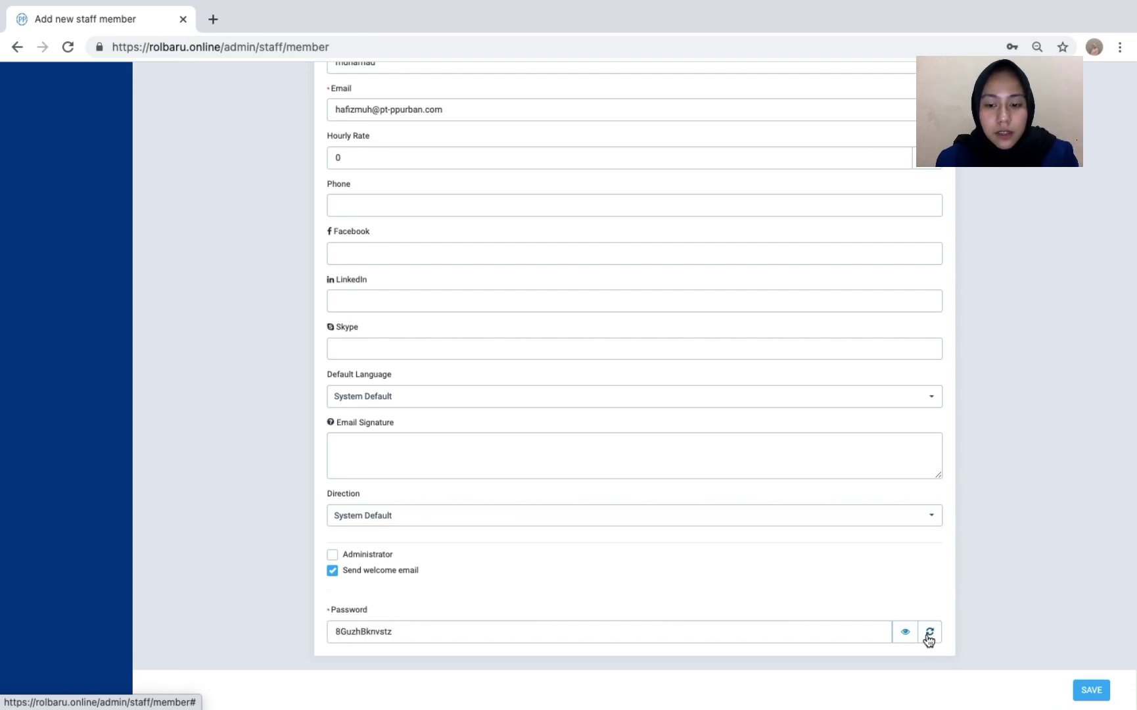
double_click(674, 627)
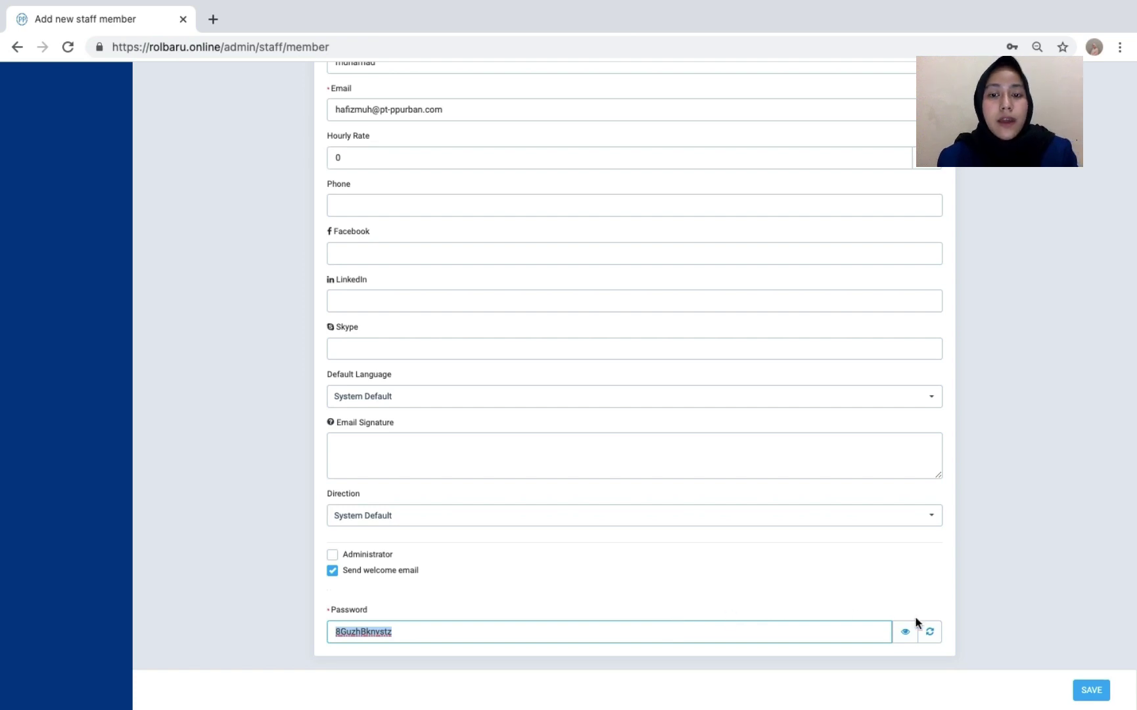
left_click(930, 634)
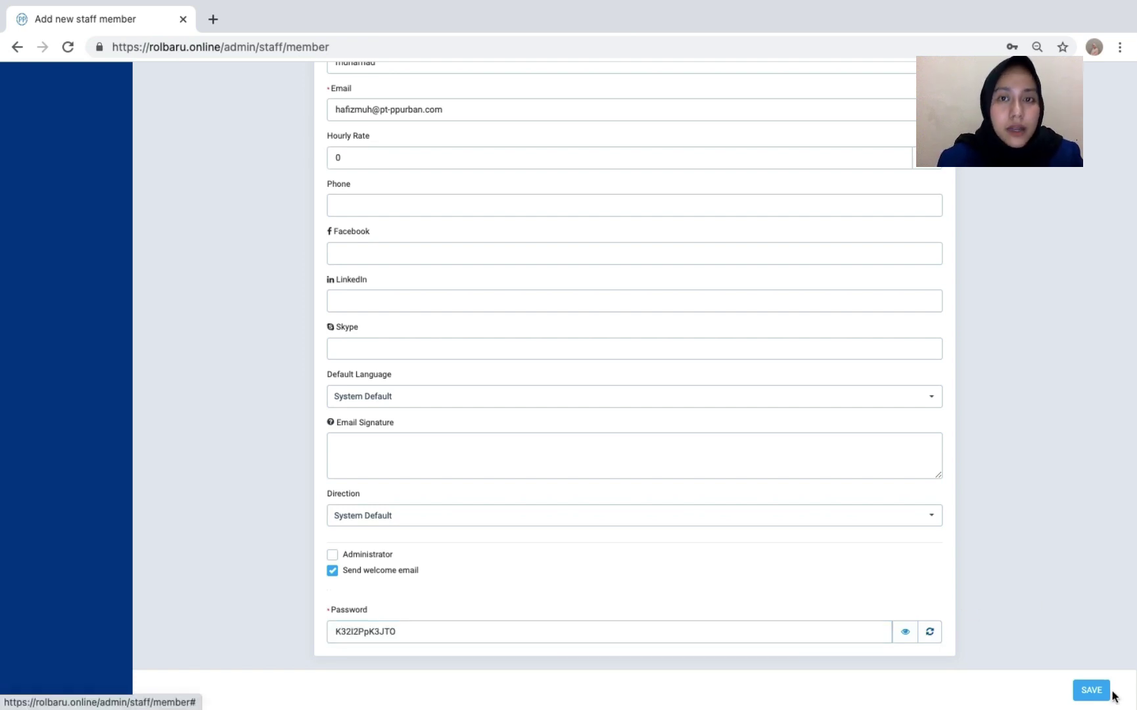
left_click(1092, 690)
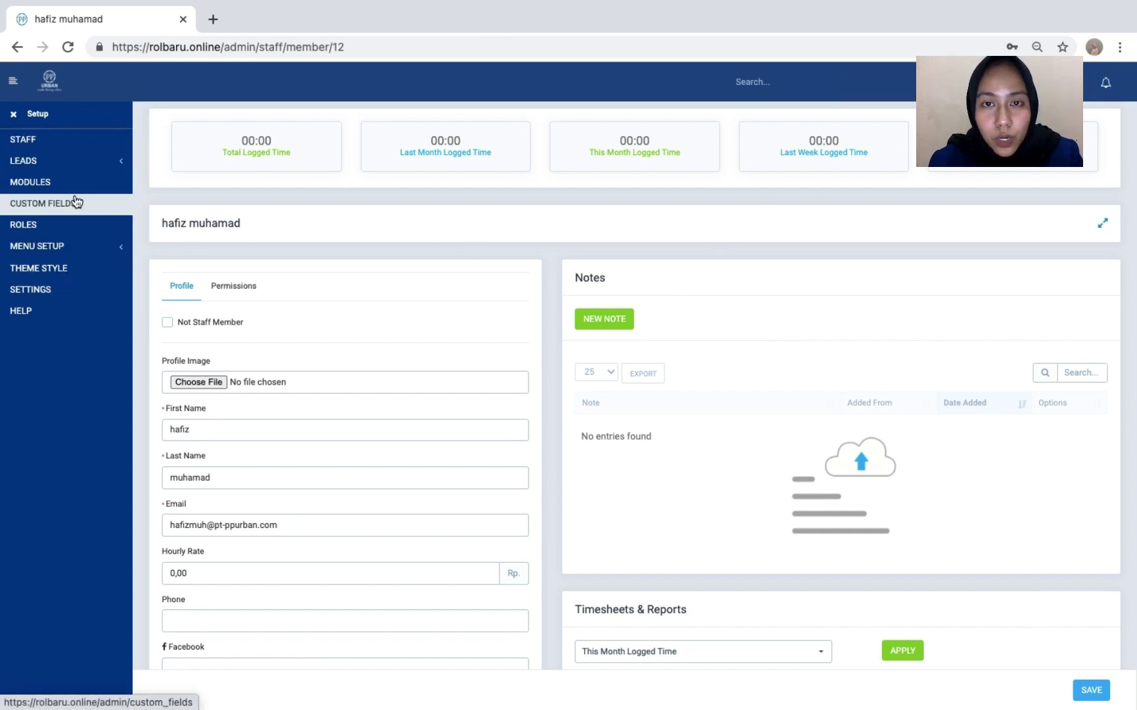
- Leave the profile page for the Roles list showing its four roles
left_click(66, 229)
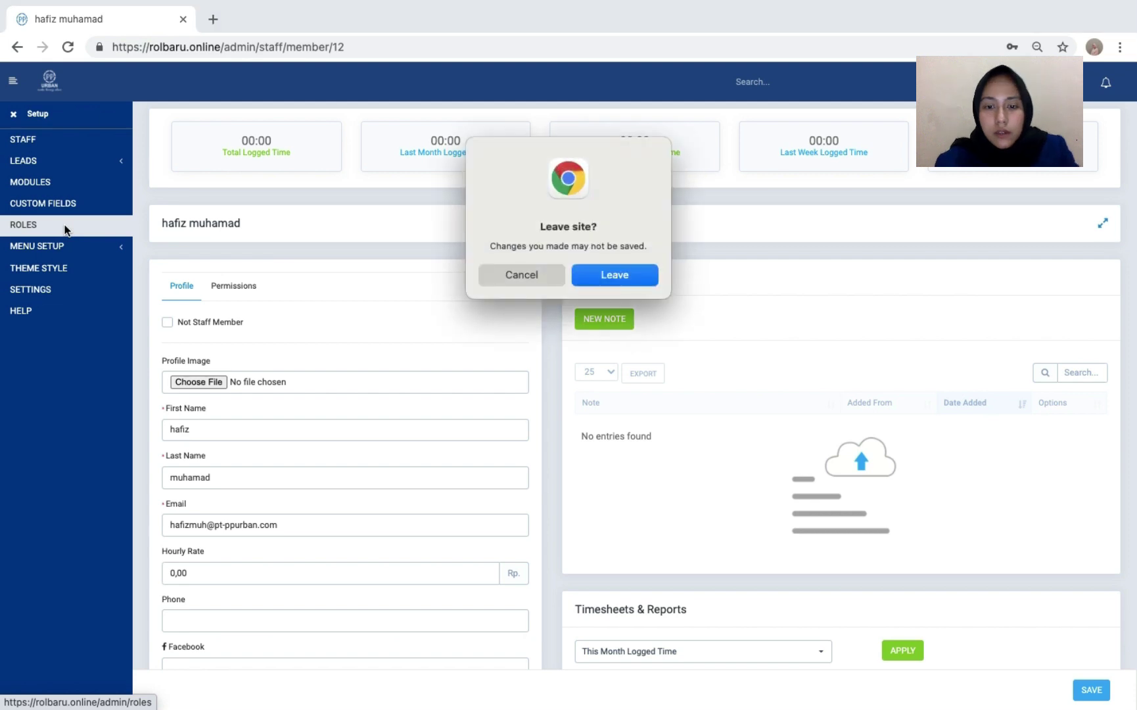
left_click(616, 276)
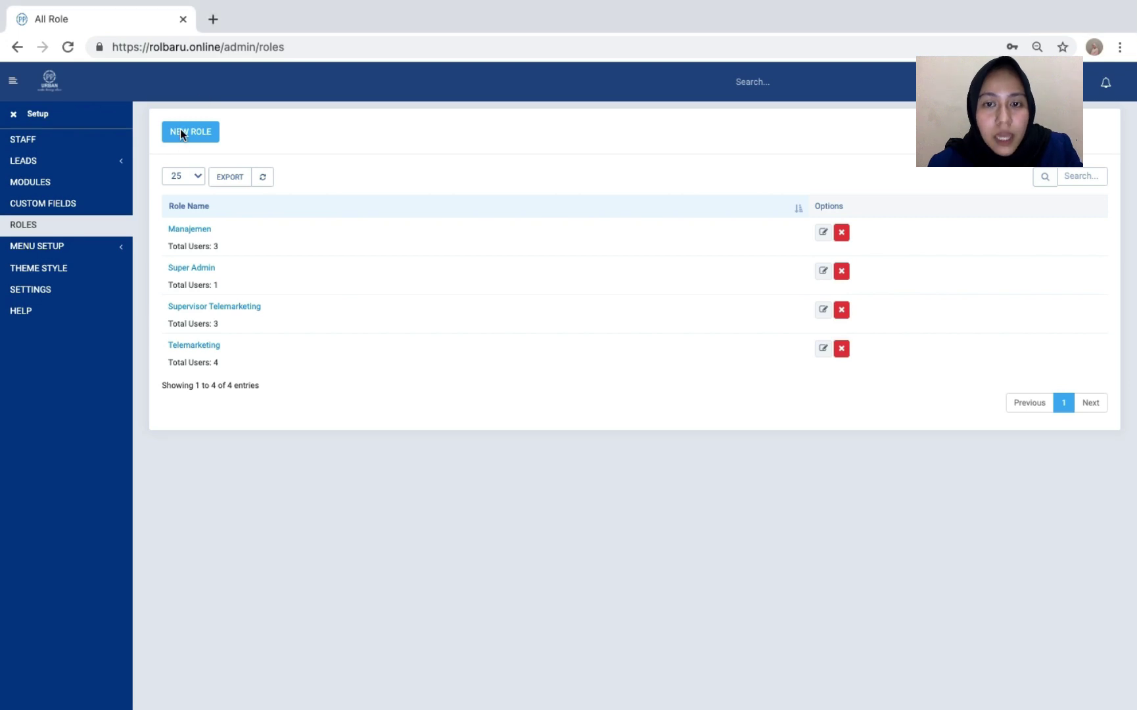
- Start an IT role with global Bulk PDF Export and Leads view, task template creation and task editing
left_click(199, 130)
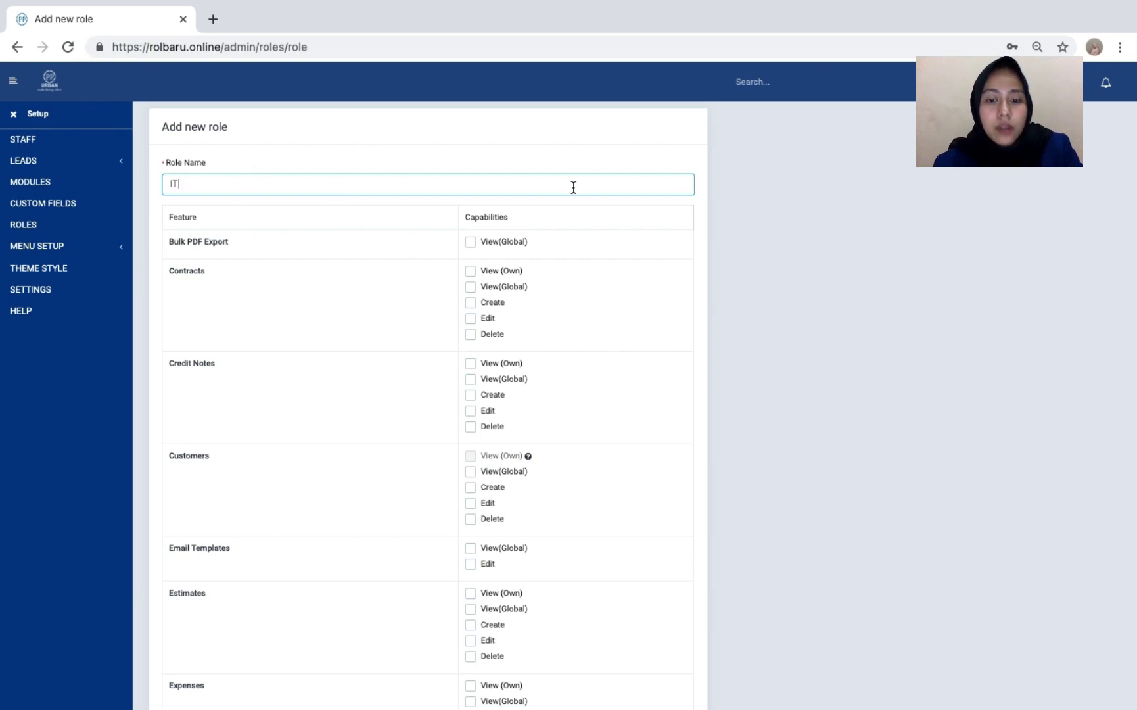
scroll(470, 273, "down", 3)
scroll(470, 270, "up", 3)
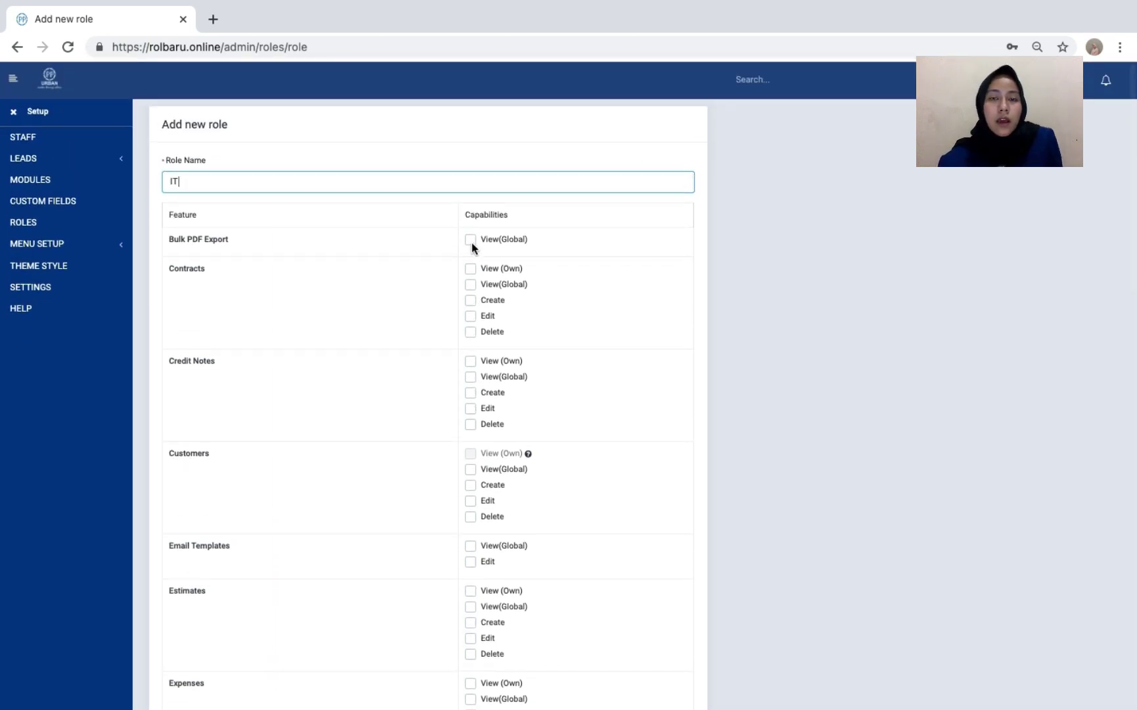
left_click(469, 240)
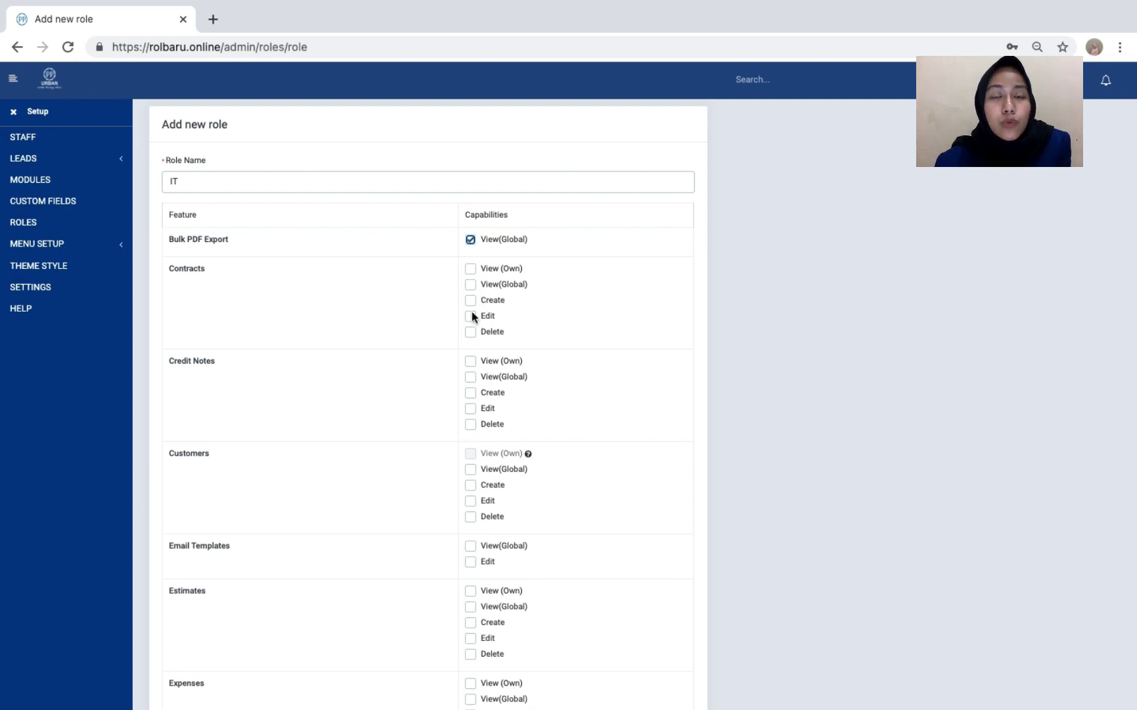
scroll(469, 332, "down", 5)
scroll(469, 330, "down", 20)
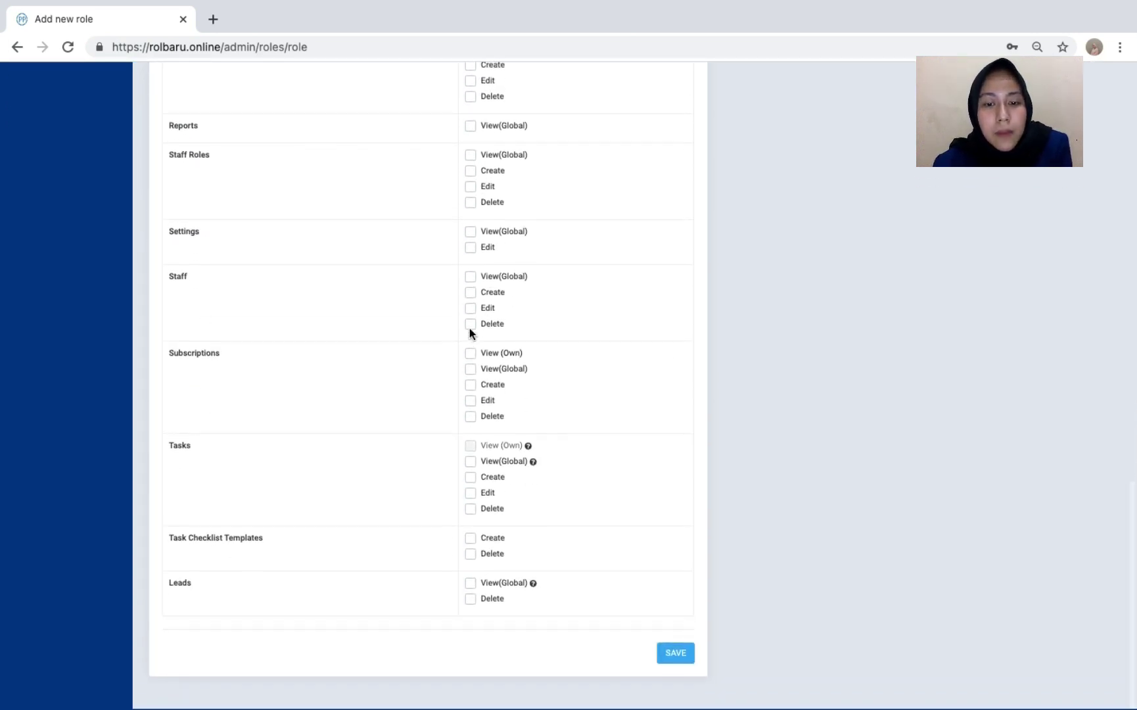
left_click(472, 619)
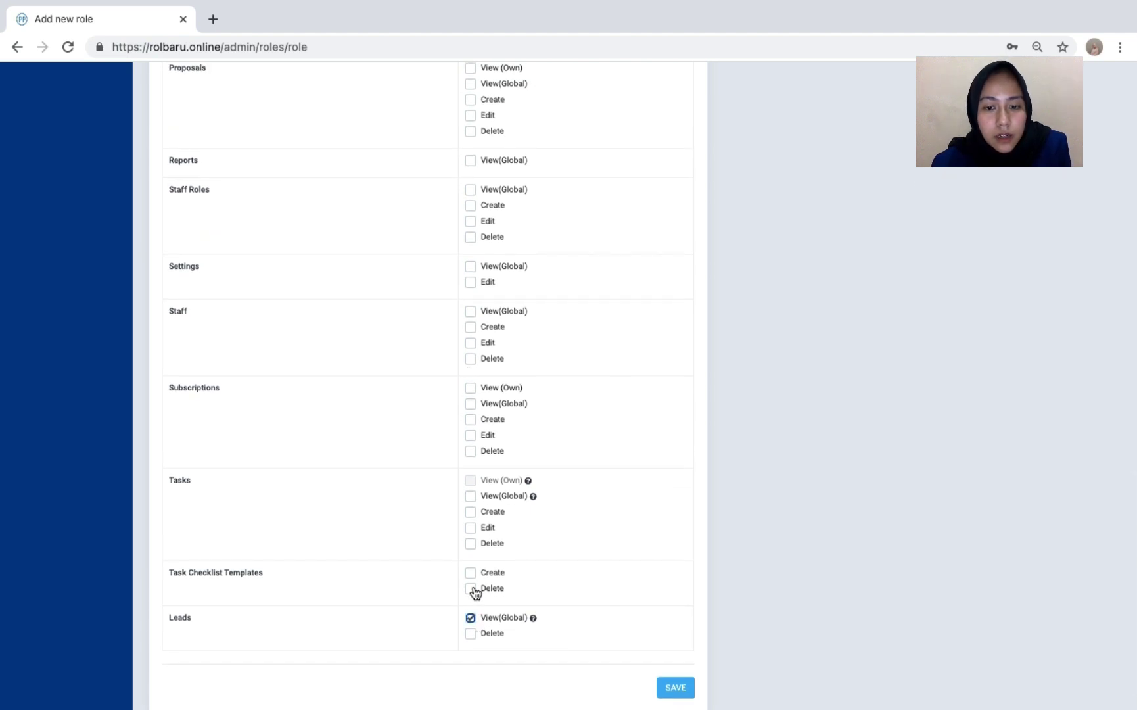
left_click(470, 573)
left_click(470, 528)
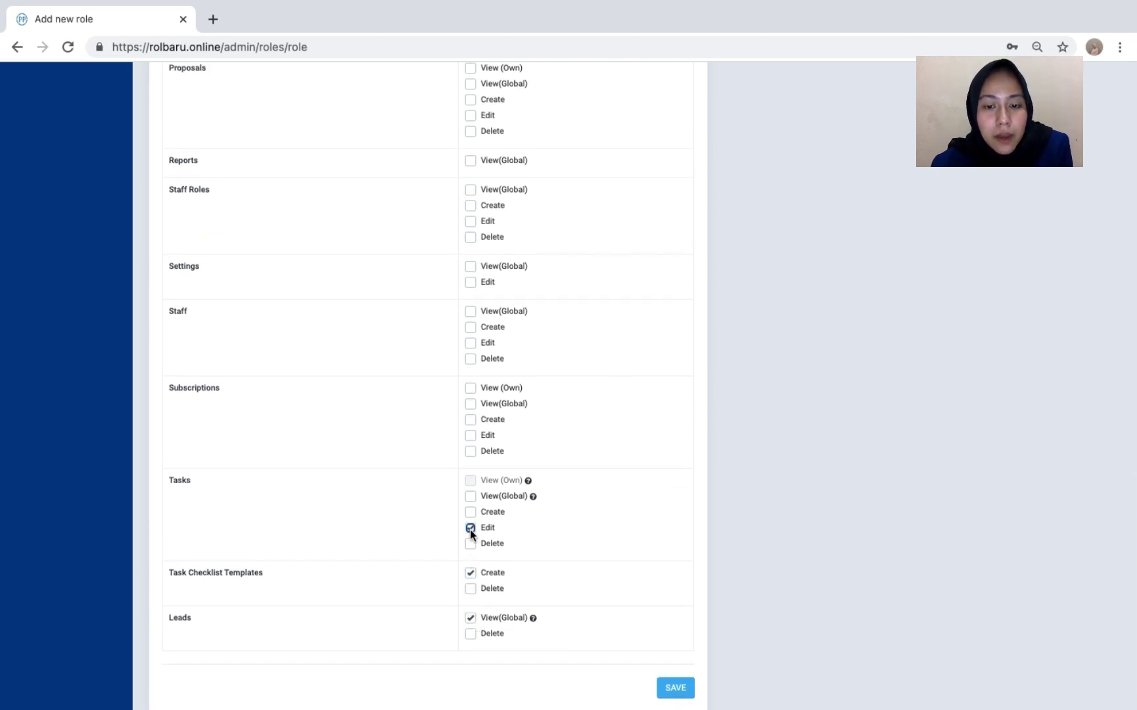
- Grant global view of Staff, Staff Roles, Reports and Projects, own Proposals view, and project deletion
scroll(470, 529, "up", 2)
scroll(469, 529, "down", 3)
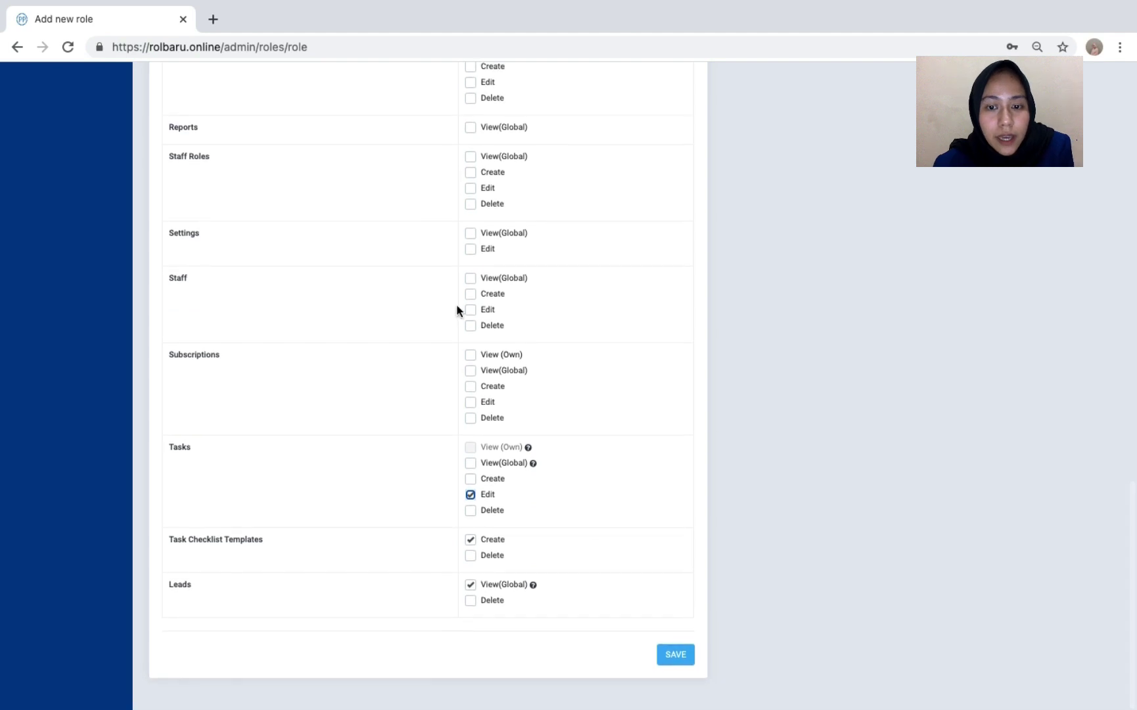
left_click(470, 278)
left_click(470, 157)
scroll(471, 159, "up", 6)
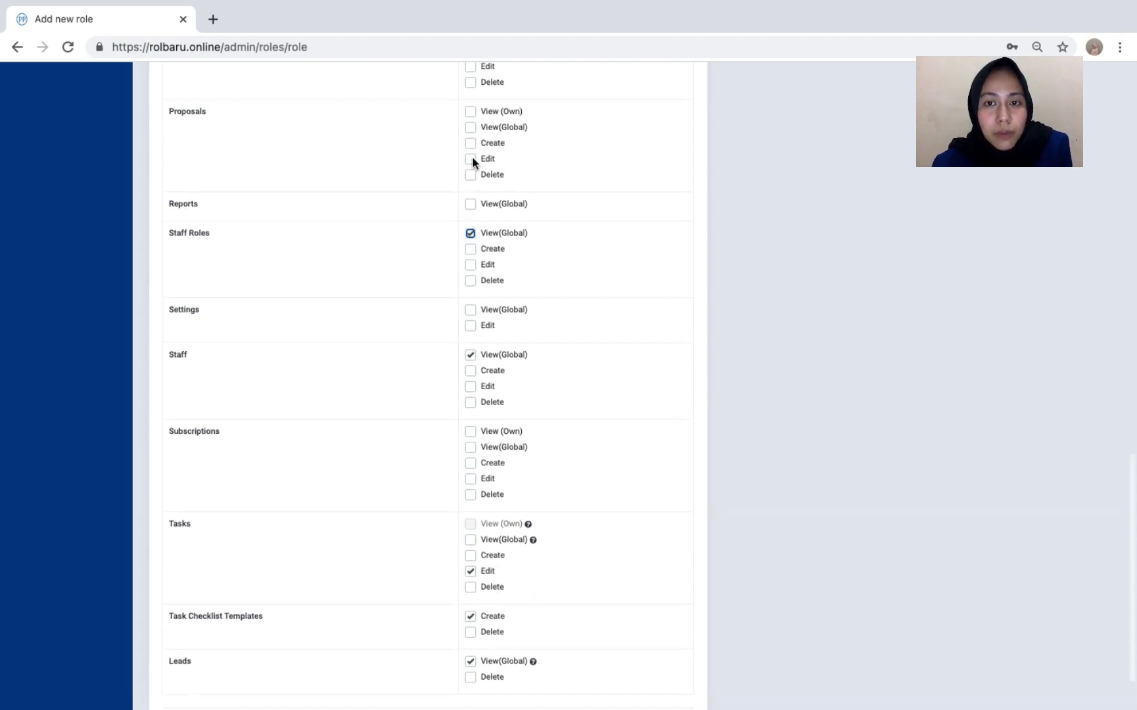
left_click(471, 314)
left_click(471, 221)
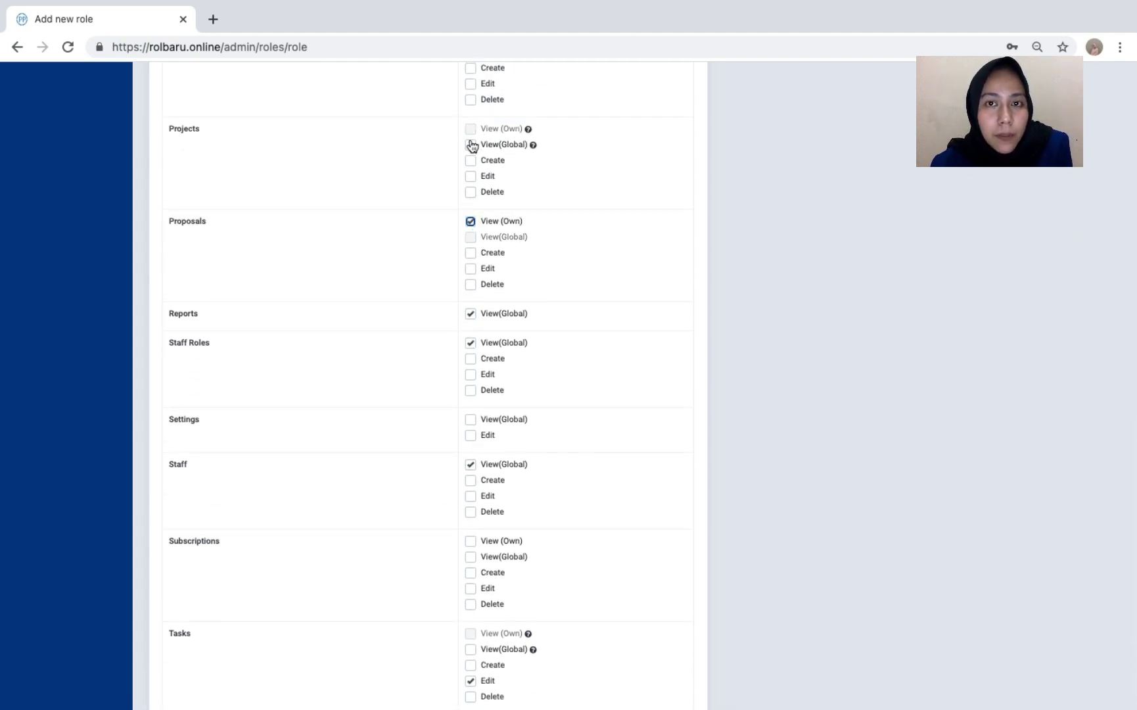
scroll(470, 148, "up", 1)
left_click(471, 161)
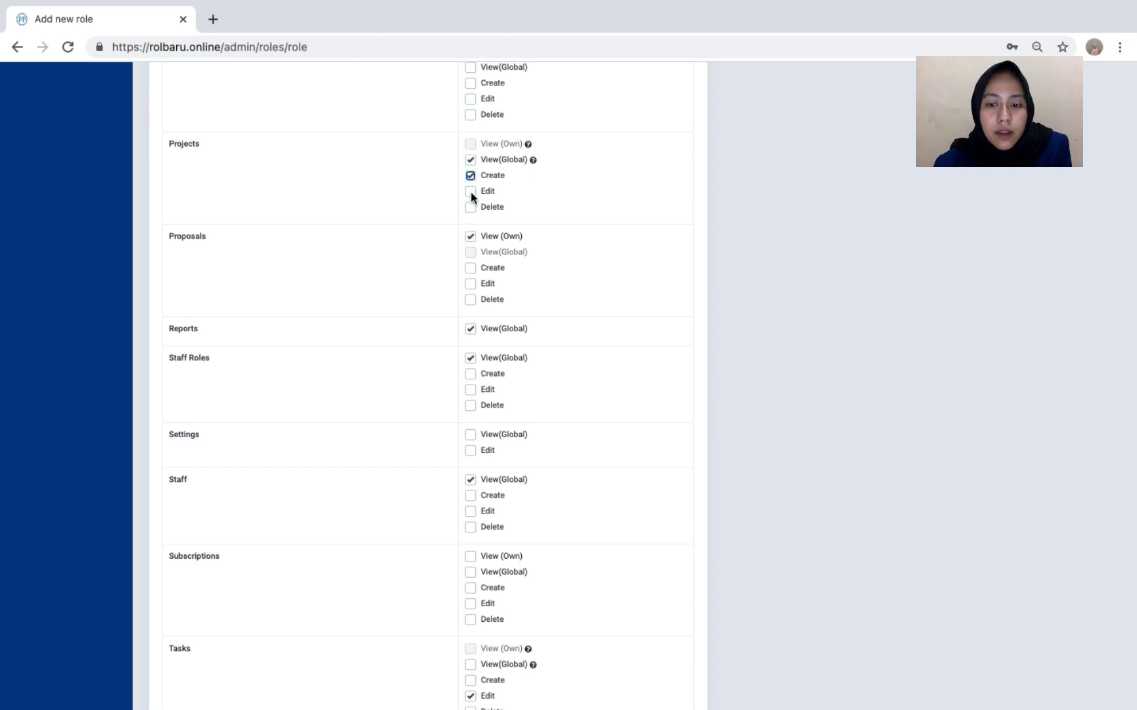
left_click(471, 206)
- Give the role view, edit and delete rights on Payments, then save it
scroll(471, 206, "up", 3)
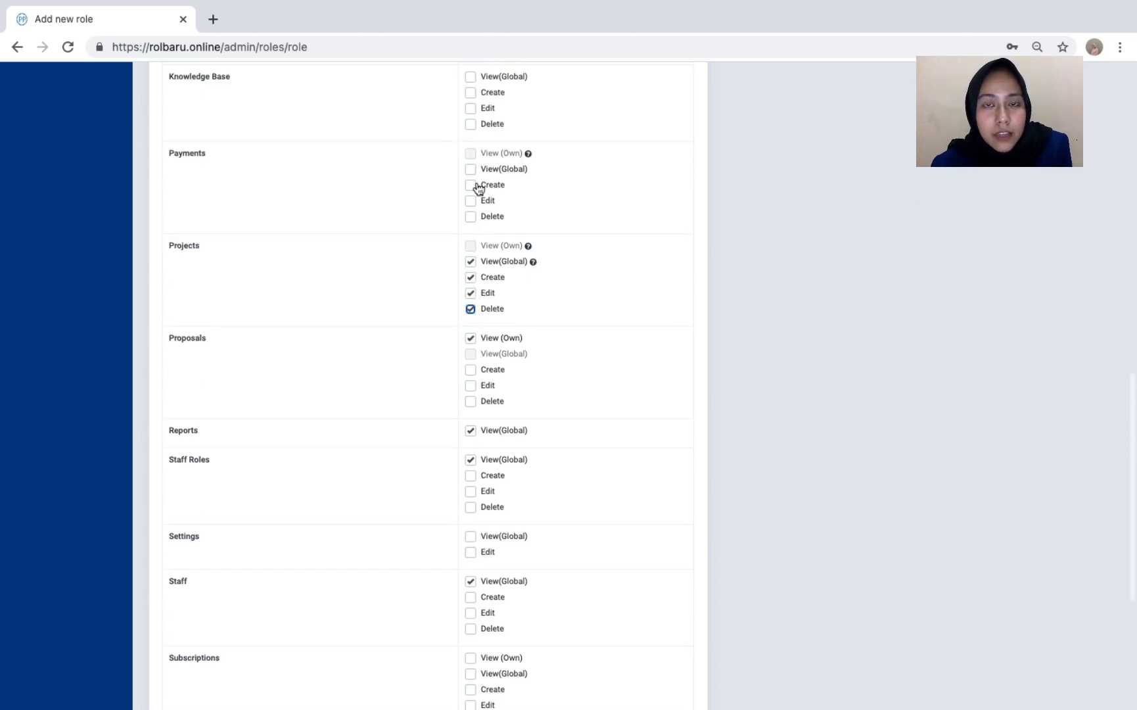
left_click(471, 169)
left_click(471, 200)
left_click(471, 217)
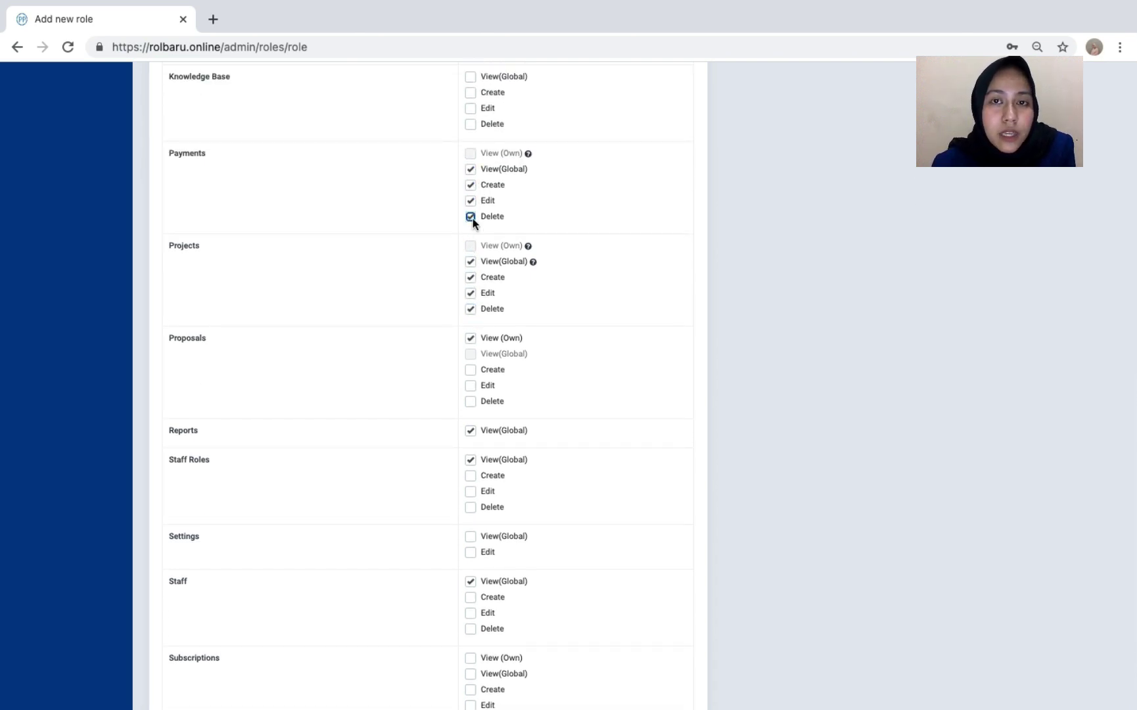
scroll(472, 218, "up", 2)
scroll(473, 220, "down", 10)
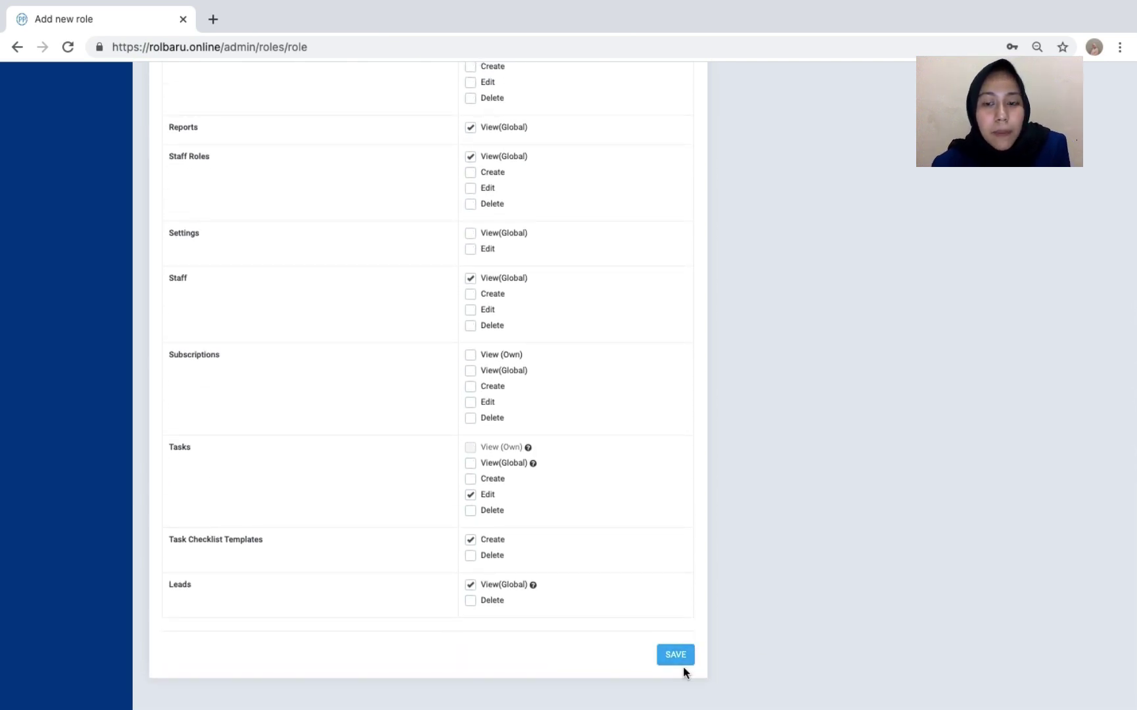
left_click(682, 658)
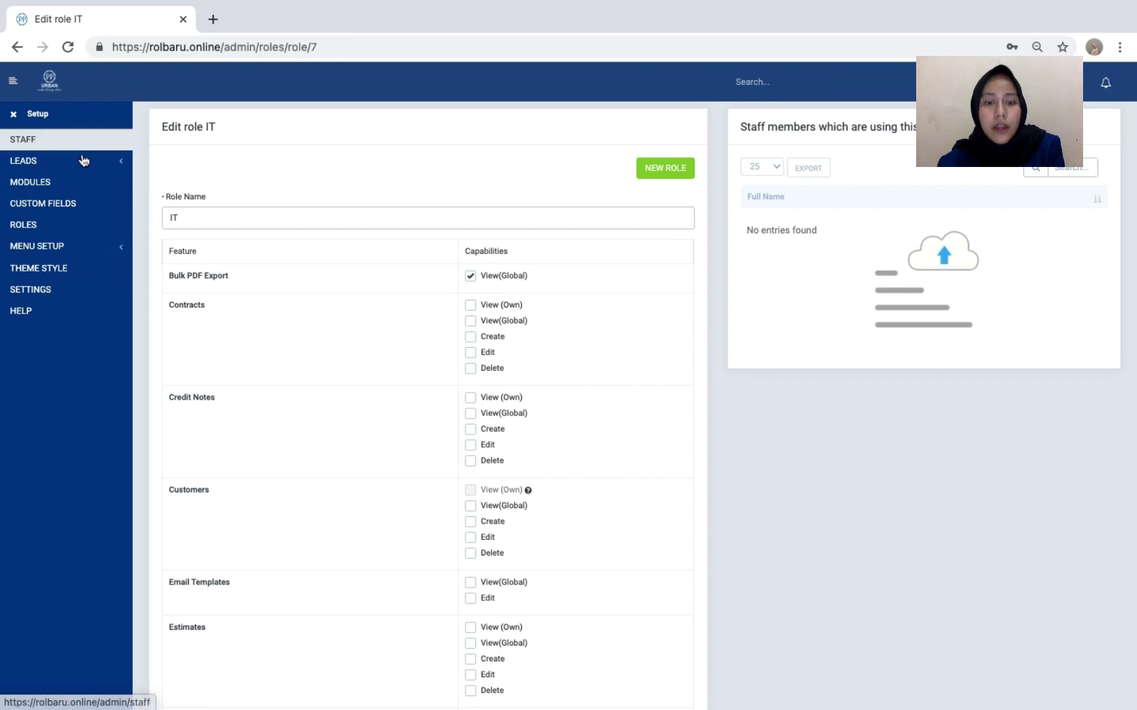
- Delete the IT role from the Roles list and confirm the removal
left_click(72, 225)
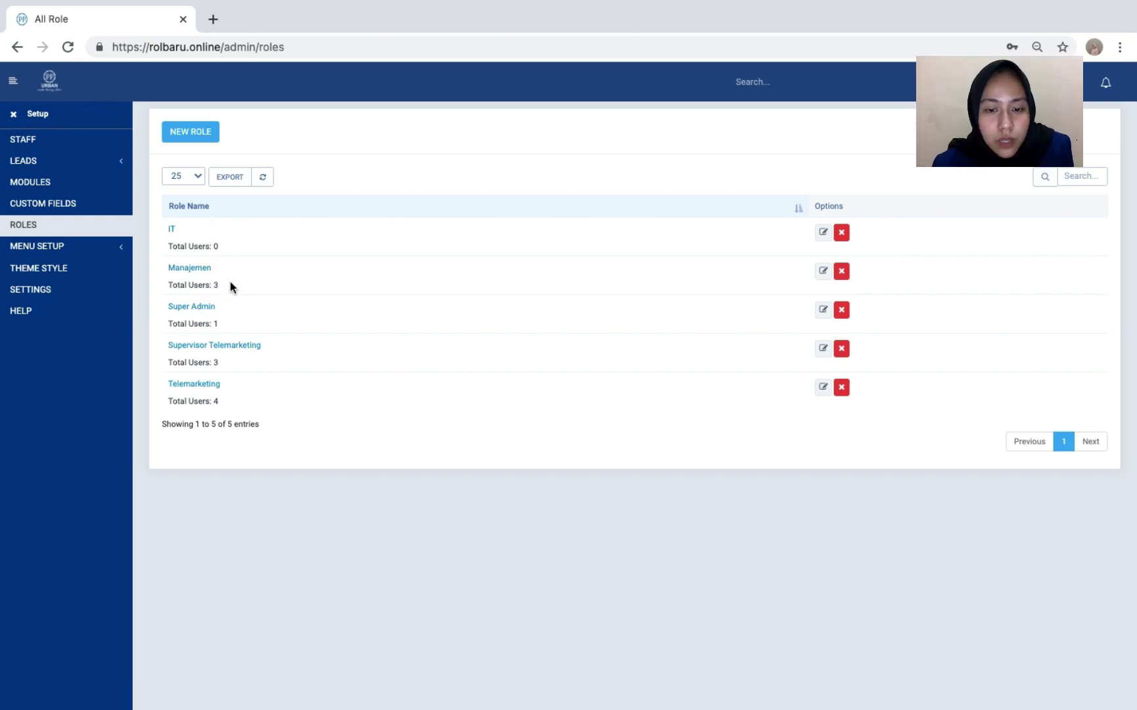
left_click(841, 233)
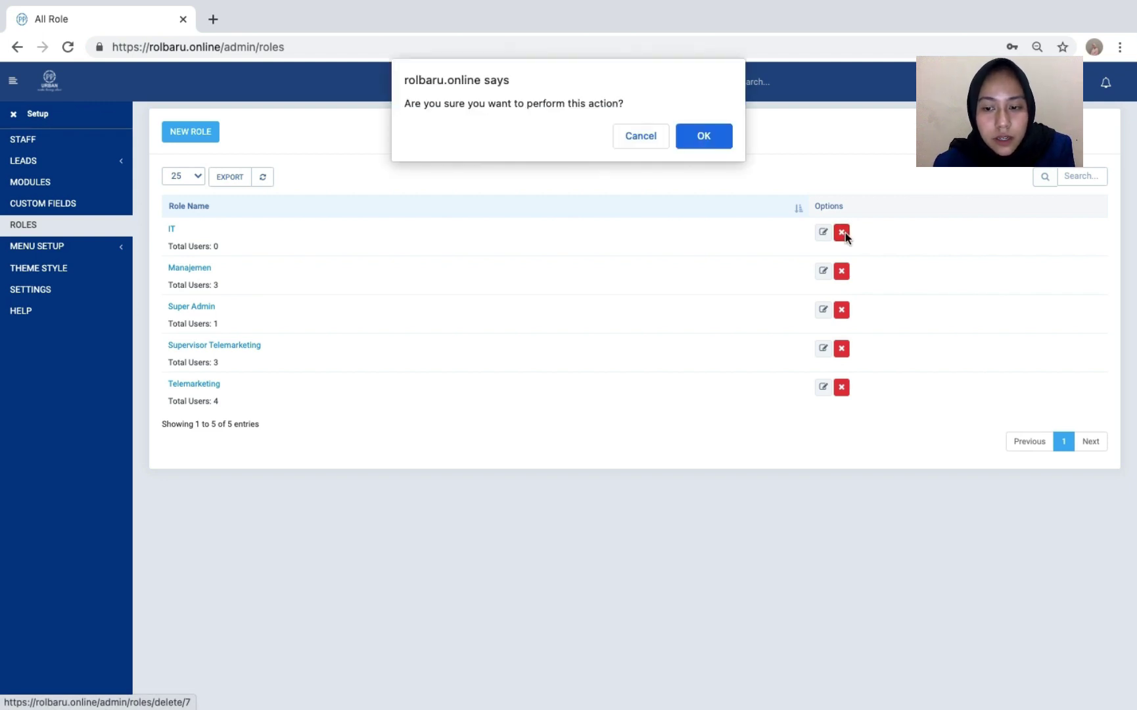
left_click(709, 134)
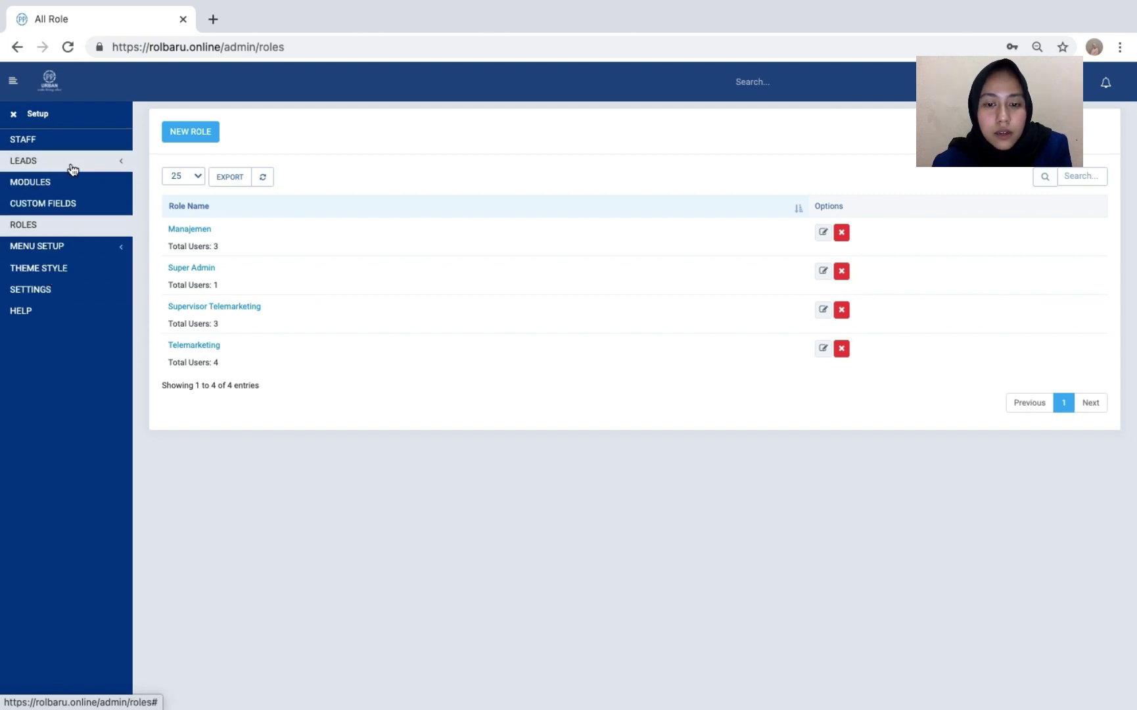
- Browse the 12 staff members, toggle the Full Name sort back to ascending, and log out
left_click(69, 139)
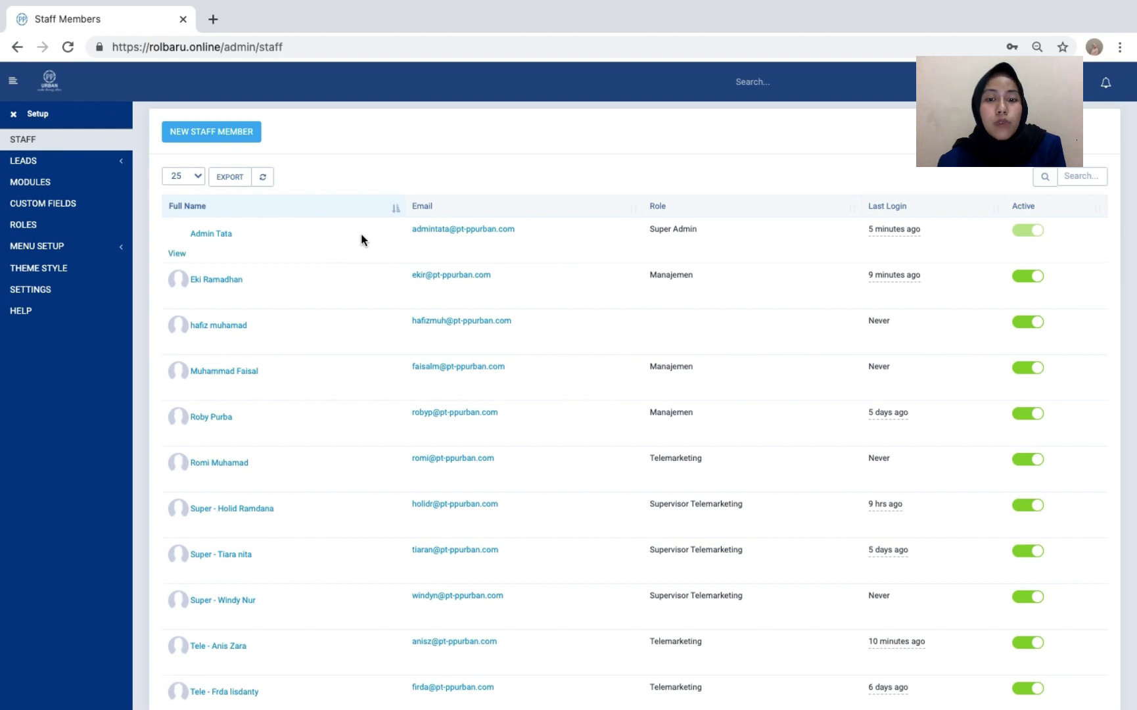
scroll(361, 233, "down", 3)
scroll(361, 237, "up", 3)
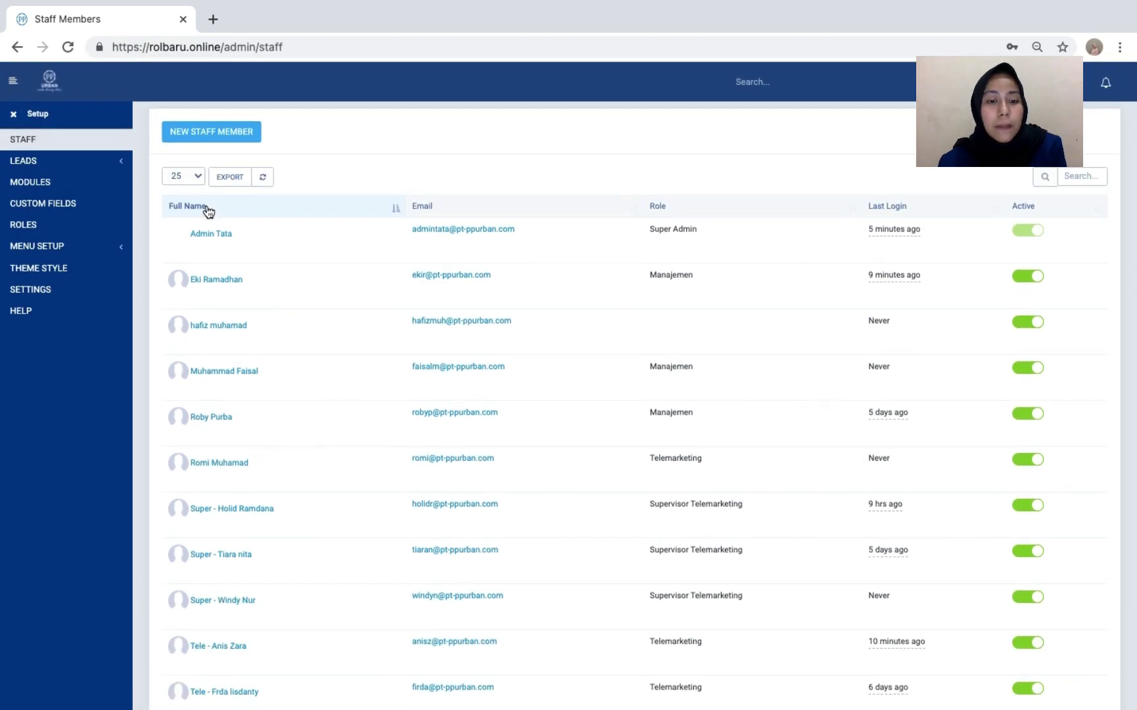
left_click(395, 215)
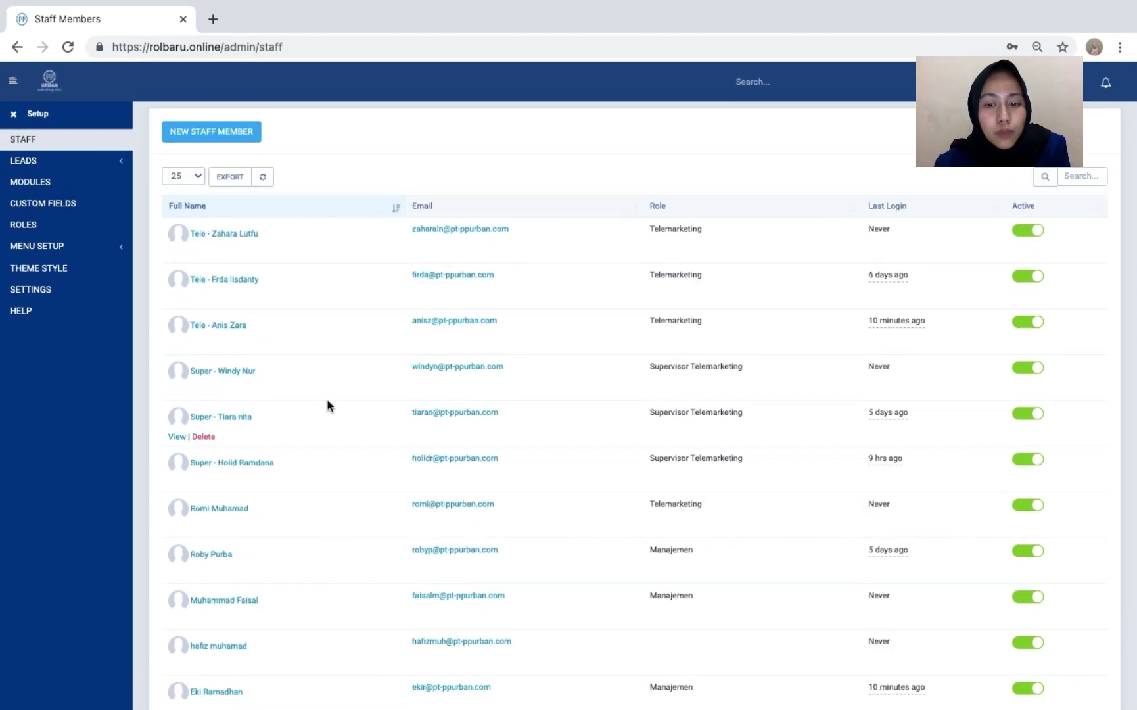
scroll(326, 405, "down", 3)
scroll(327, 405, "up", 3)
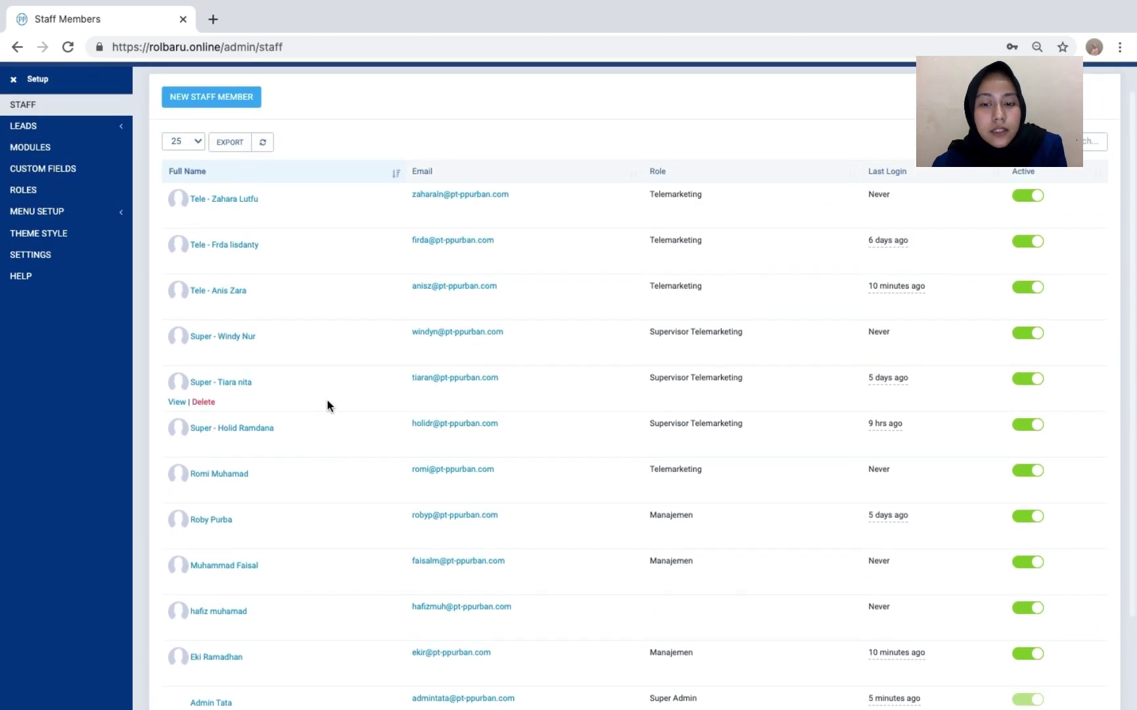
left_click(391, 213)
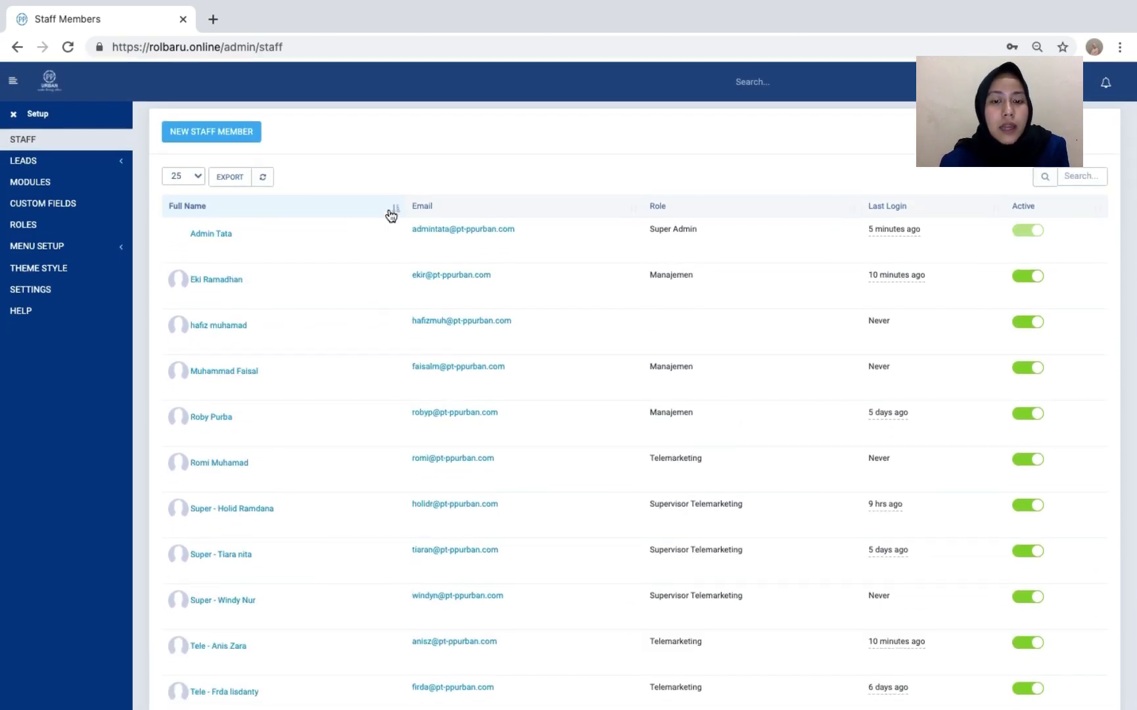
scroll(330, 305, "down", 3)
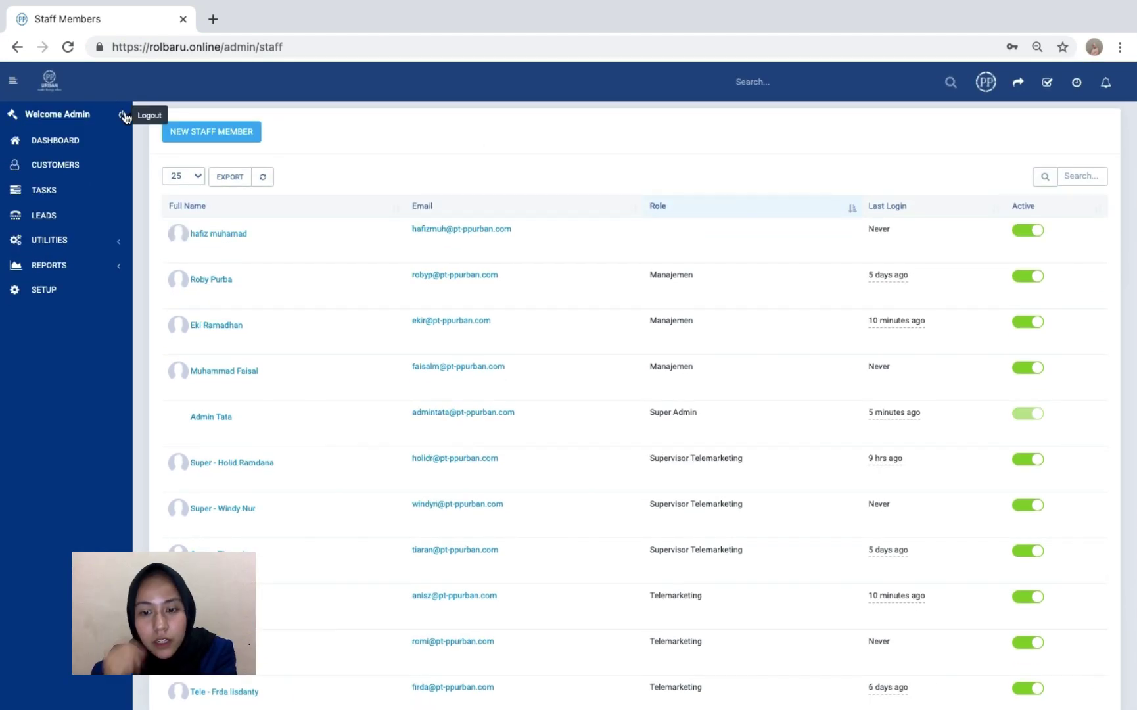
left_click(126, 117)
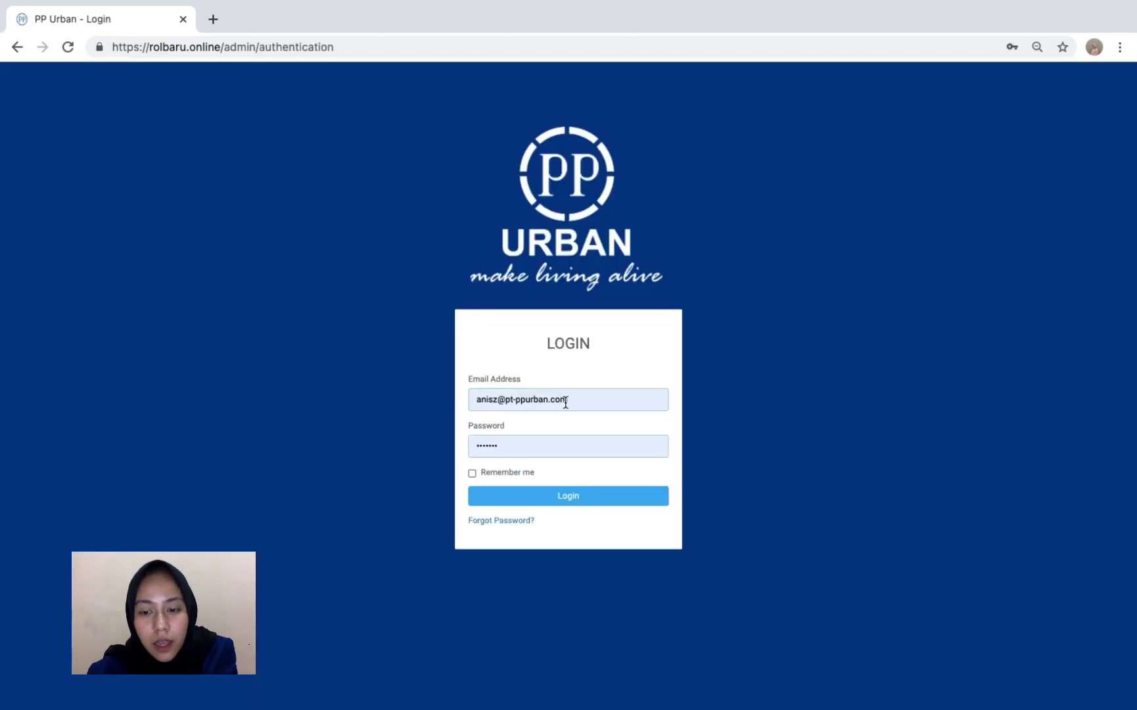
- Sign in with the saved staff account, retrying with a re-entered password after the invalid-login error
left_click(581, 392)
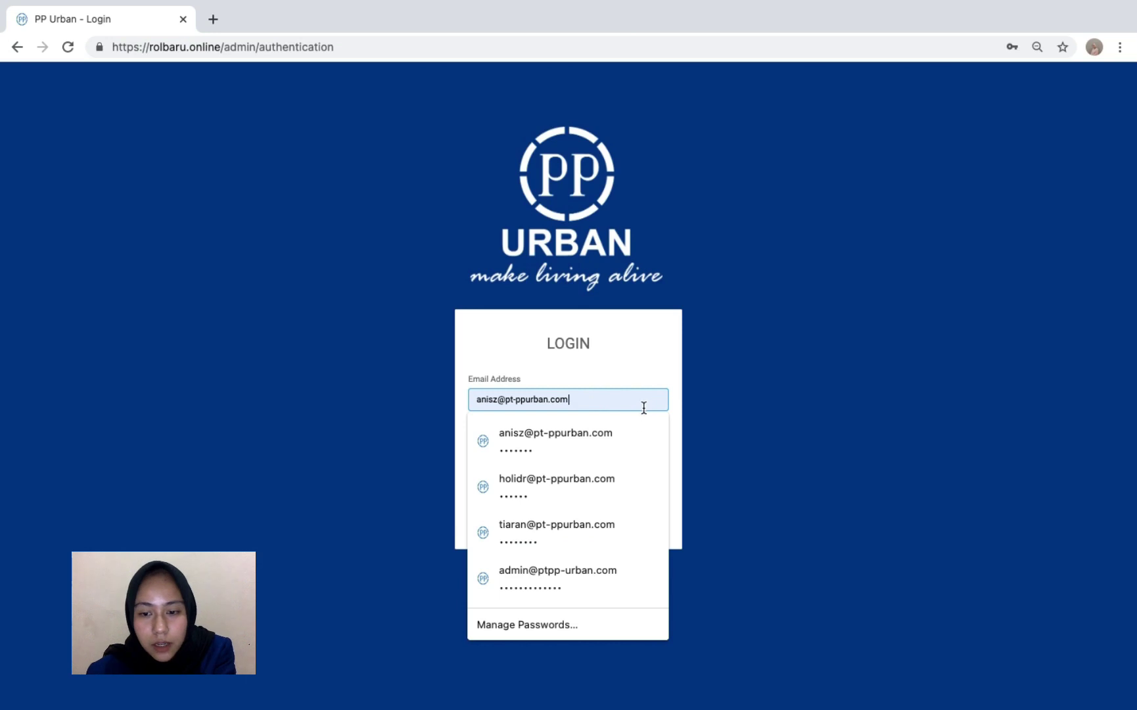
left_click(632, 424)
left_click(591, 489)
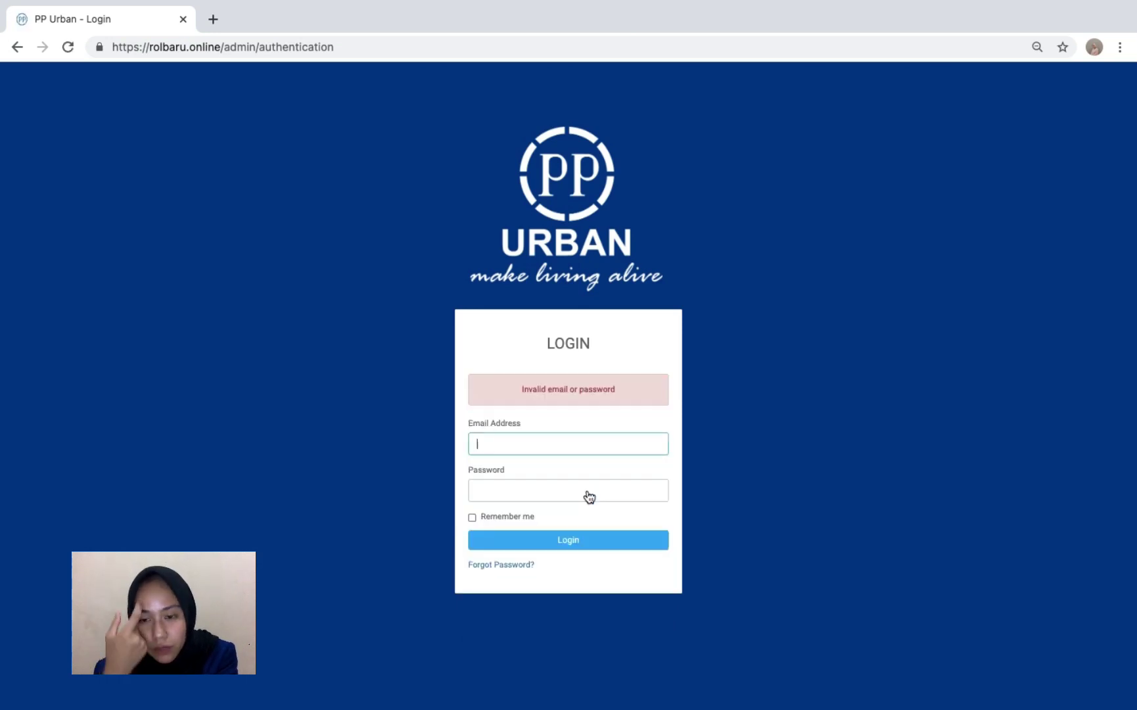
left_click(572, 441)
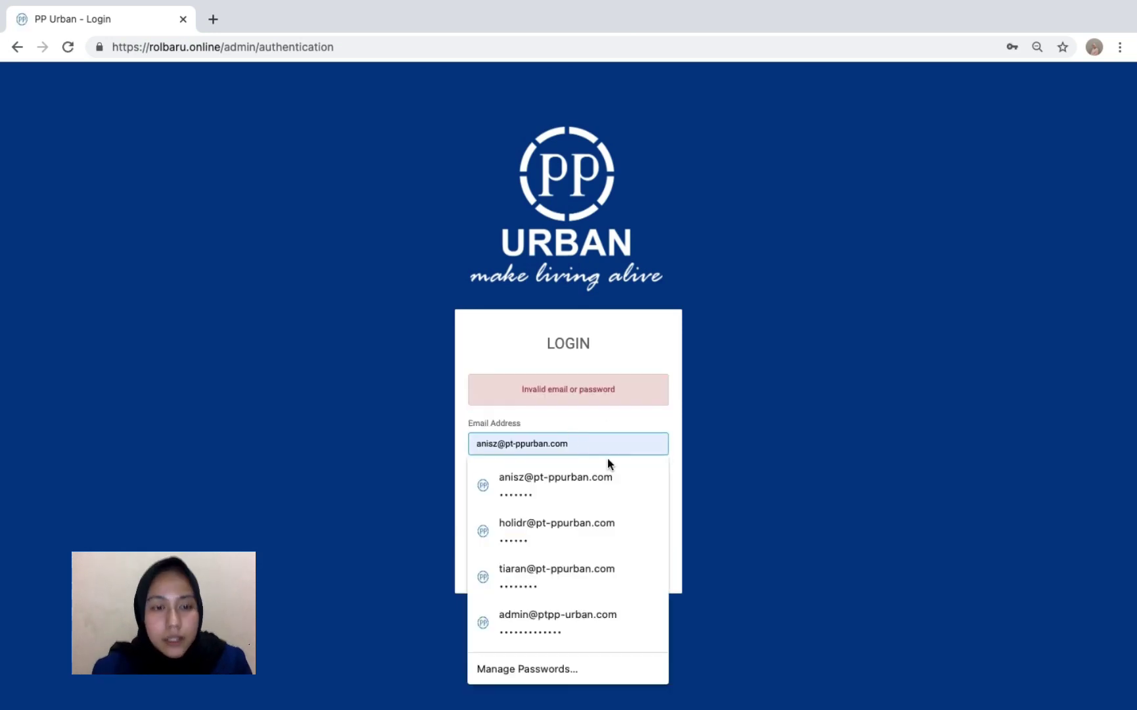
left_click(701, 460)
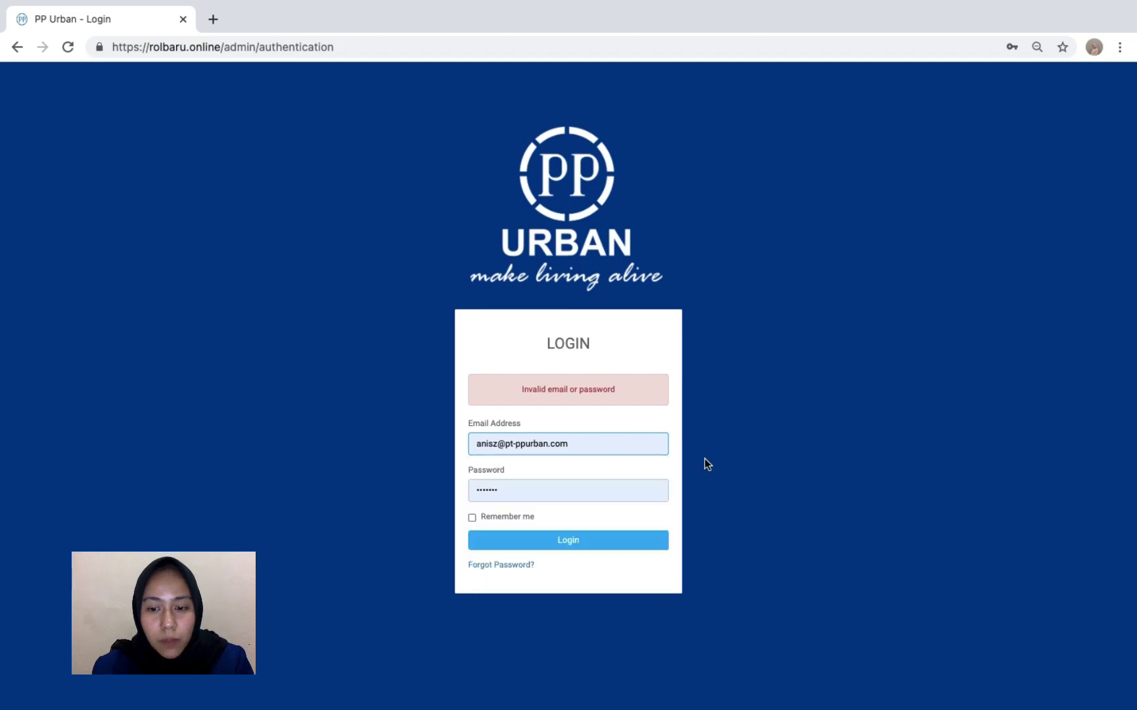
double_click(645, 487)
type("•")
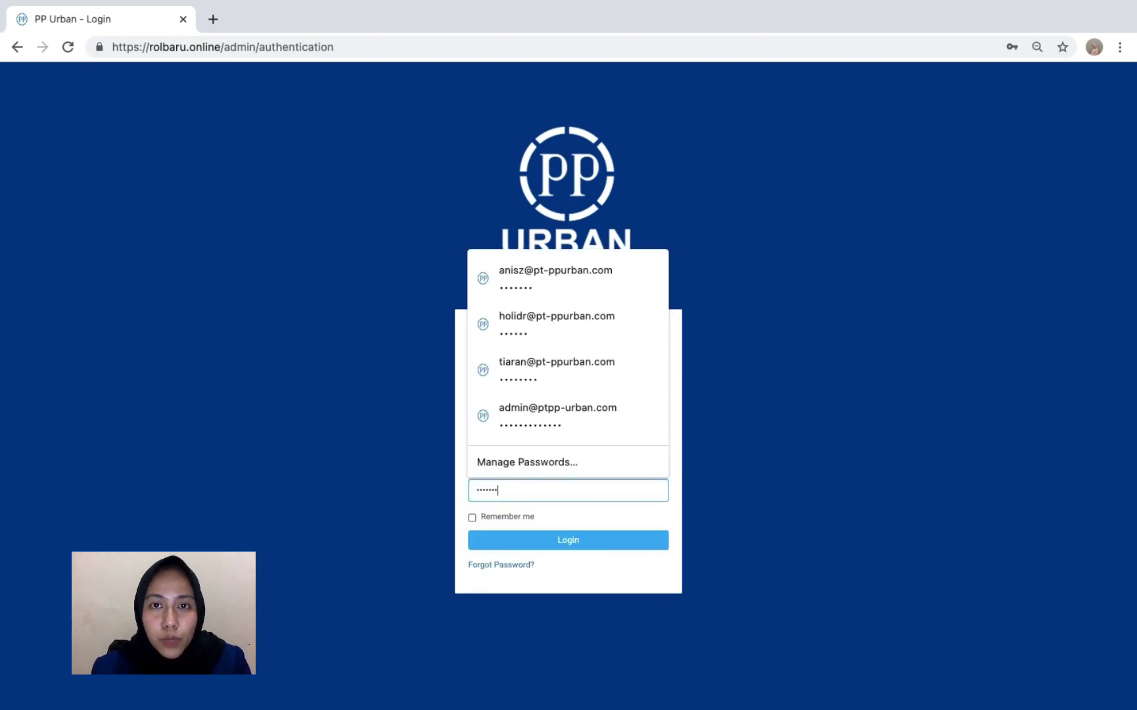
key("Return")
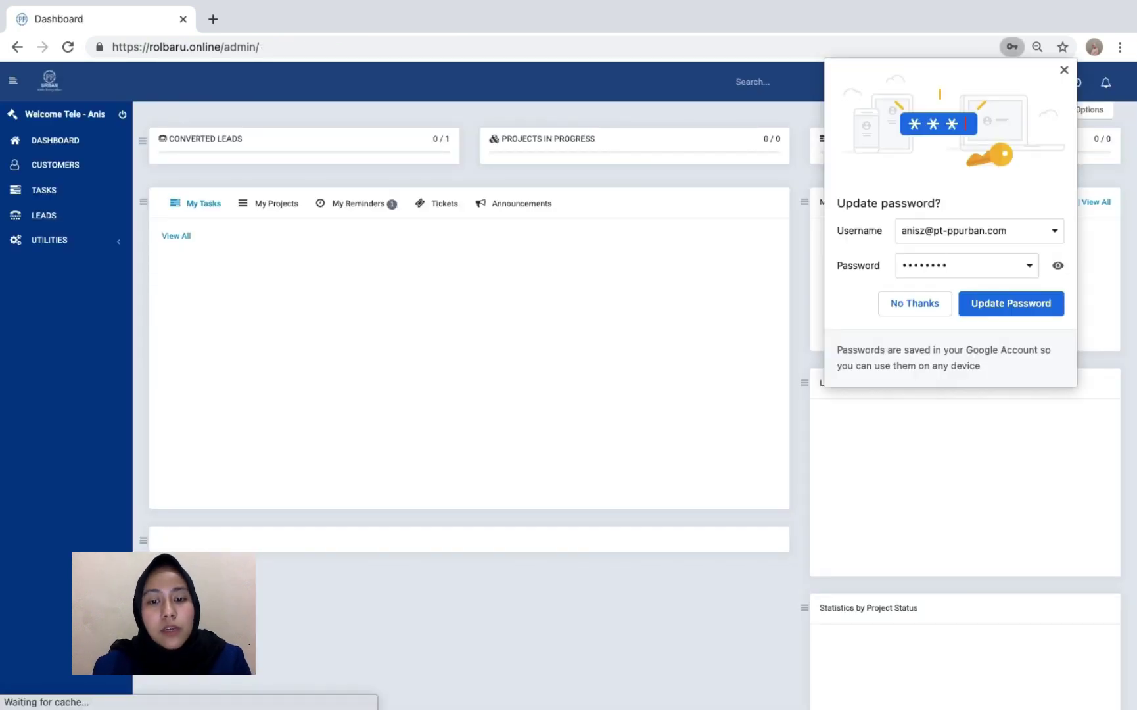
- Accept the browser's password update and scroll through the staff member's dashboard
left_click(1001, 312)
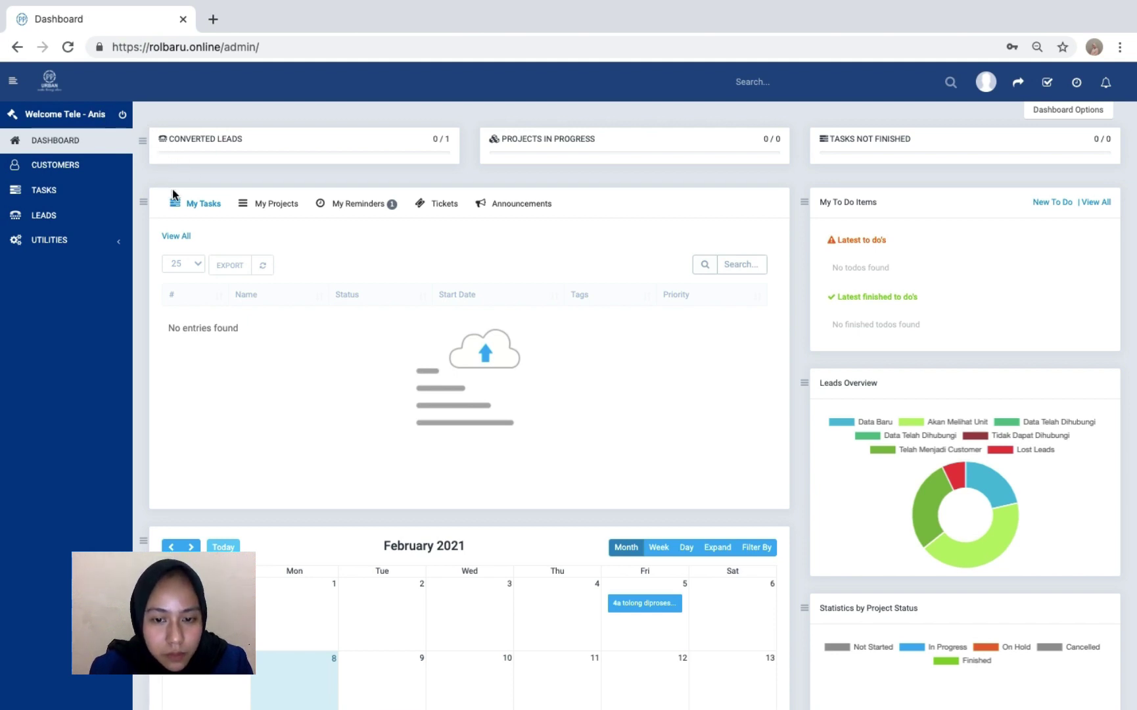
scroll(413, 320, "down", 1)
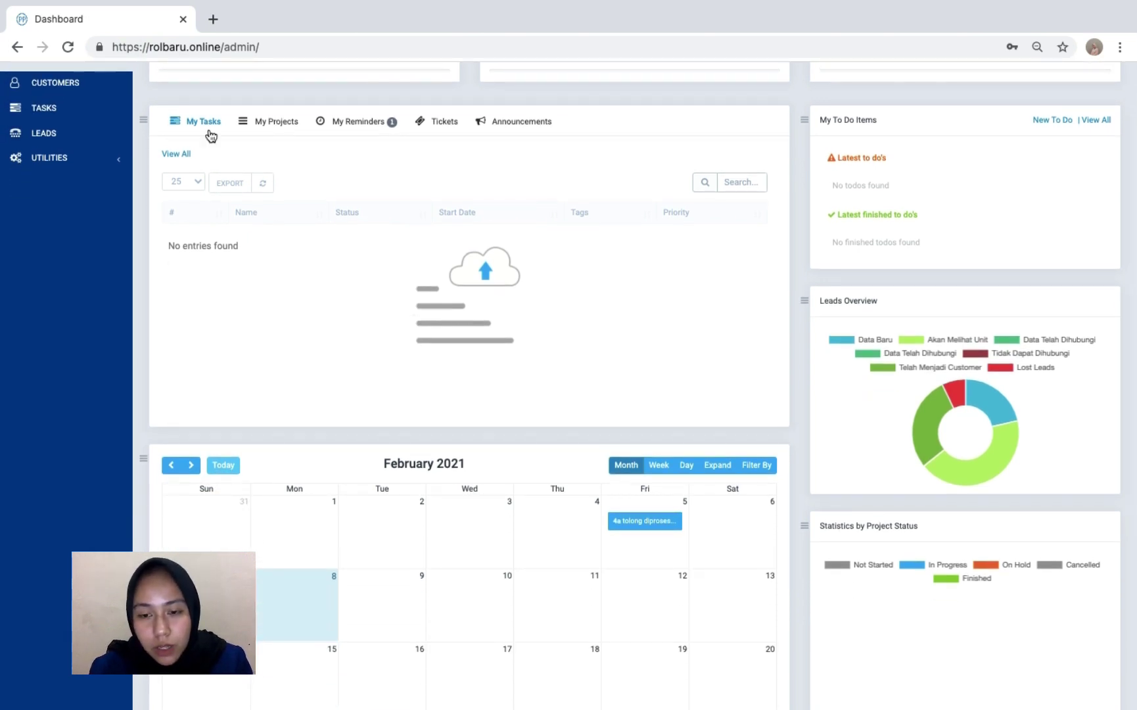
scroll(266, 194, "down", 1)
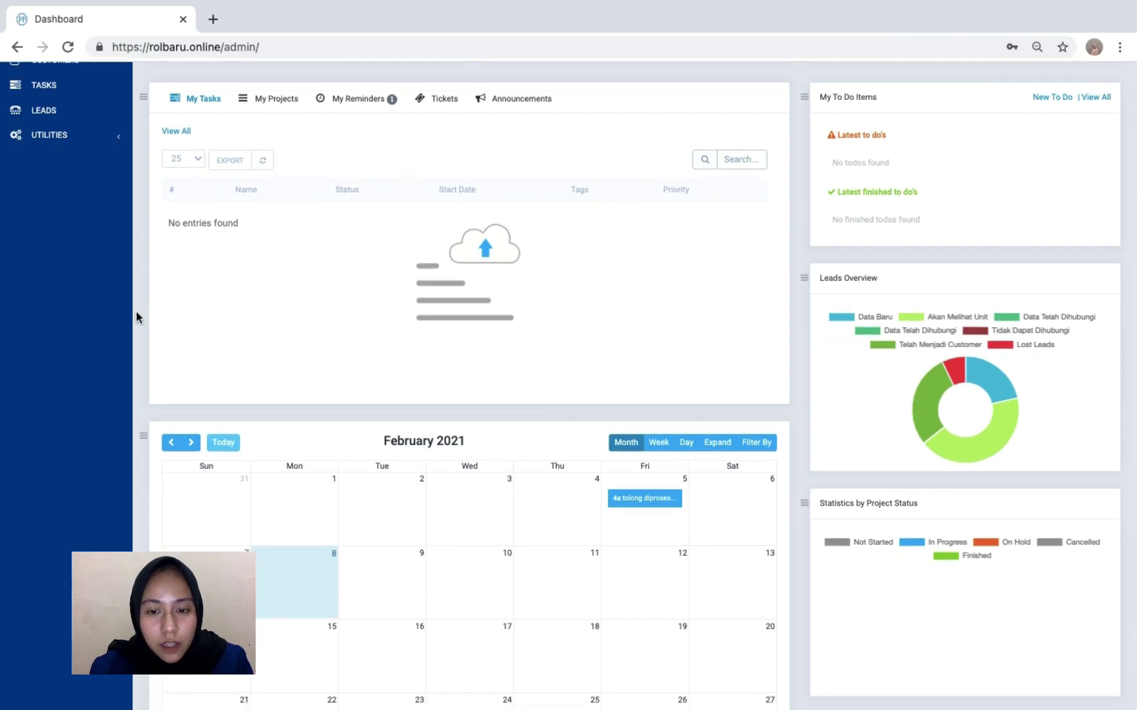
scroll(348, 427, "down", 2)
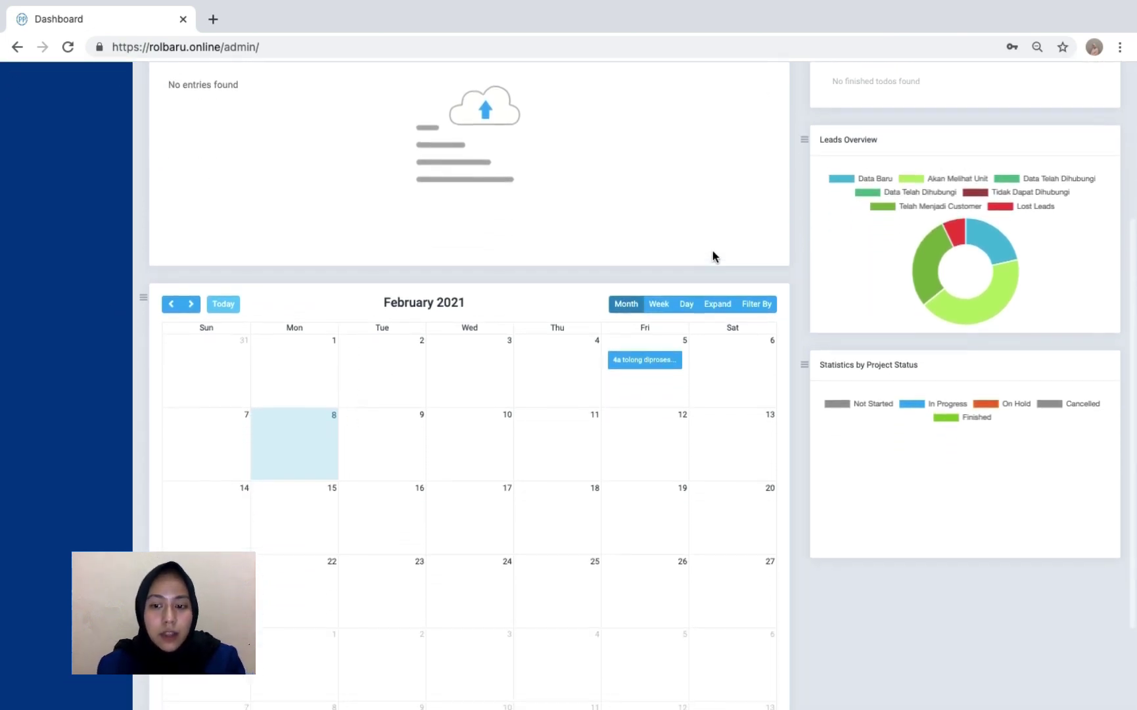
scroll(881, 295, "up", 2)
scroll(887, 348, "down", 2)
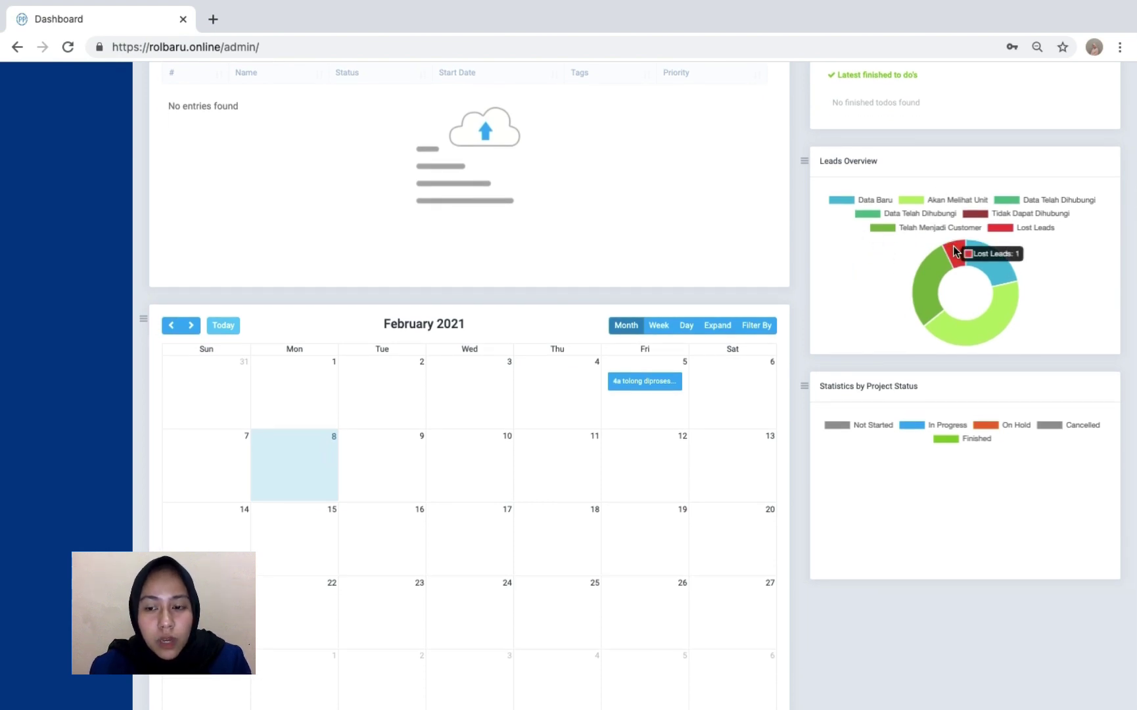
mouse_move(947, 330)
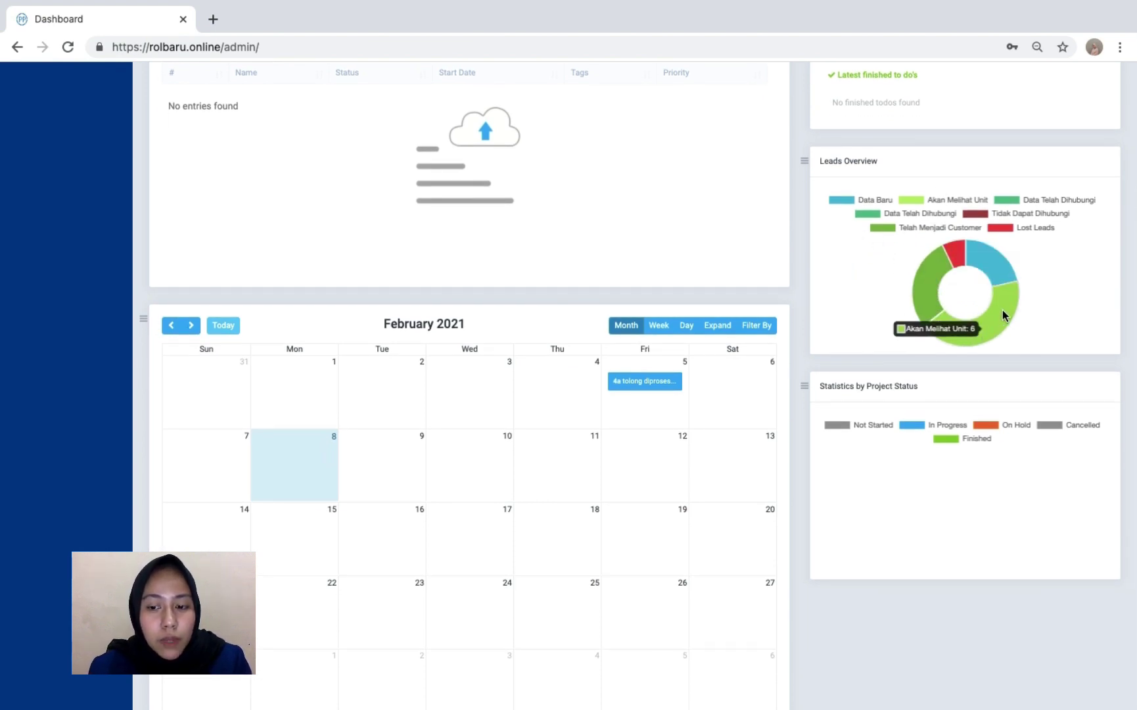
mouse_move(1003, 266)
scroll(1004, 271, "up", 5)
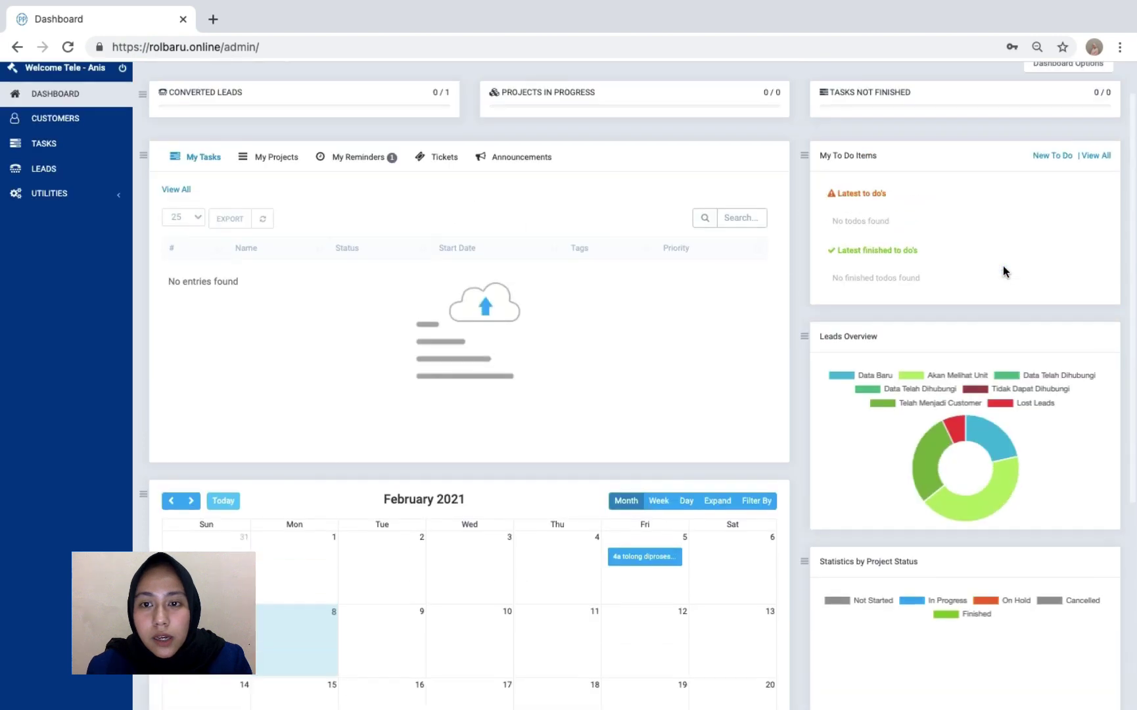
scroll(463, 665, "down", 2)
scroll(590, 505, "down", 4)
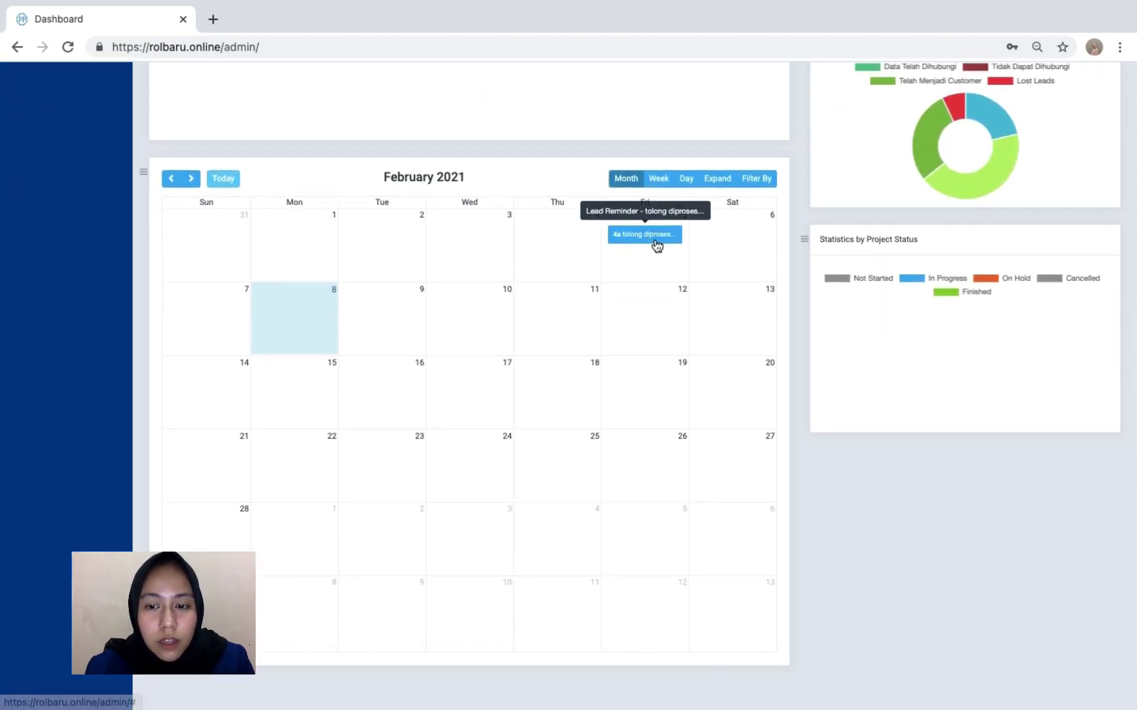
- Open the lead behind the Feb 5 calendar reminder, check its Reminders, then close it
left_click(654, 238)
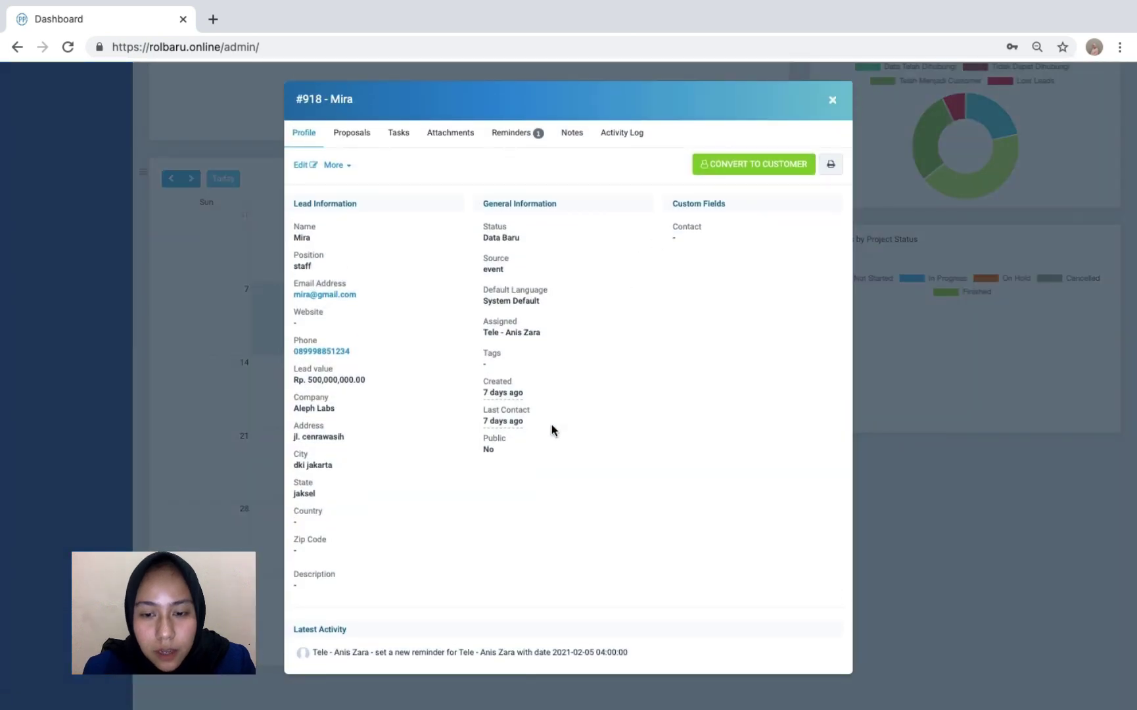
left_click(522, 134)
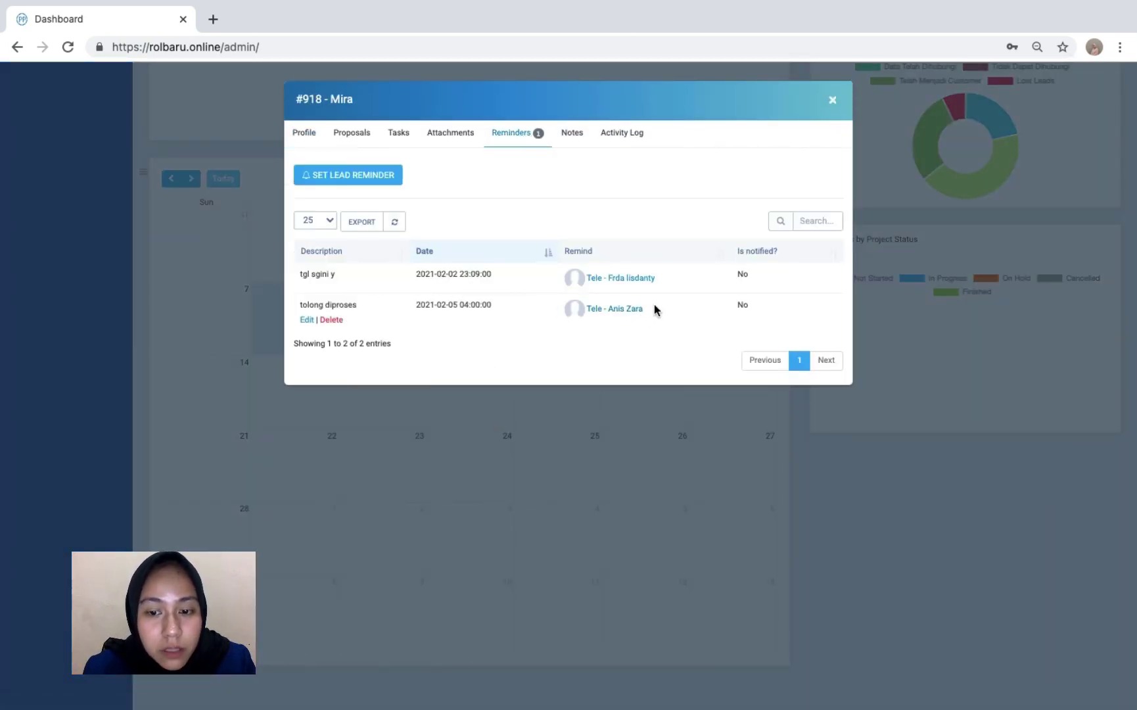
left_click(832, 100)
scroll(563, 266, "up", 5)
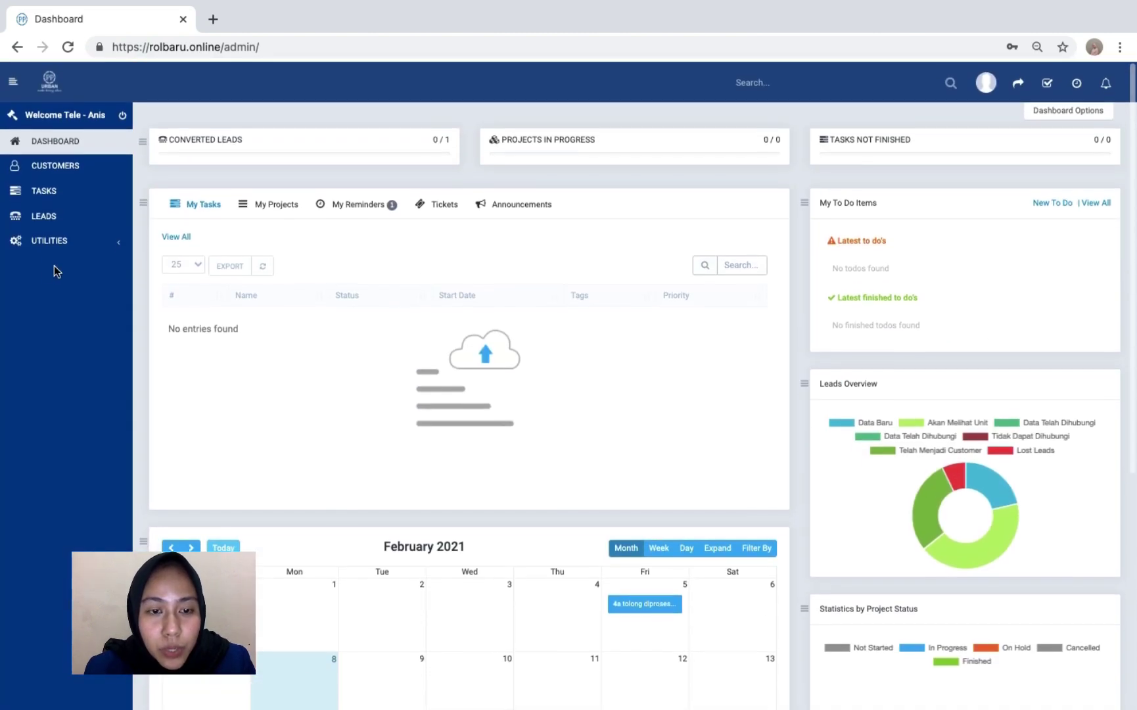
- Visit the Customers and Tasks pages, then settle on the Leads list
left_click(43, 165)
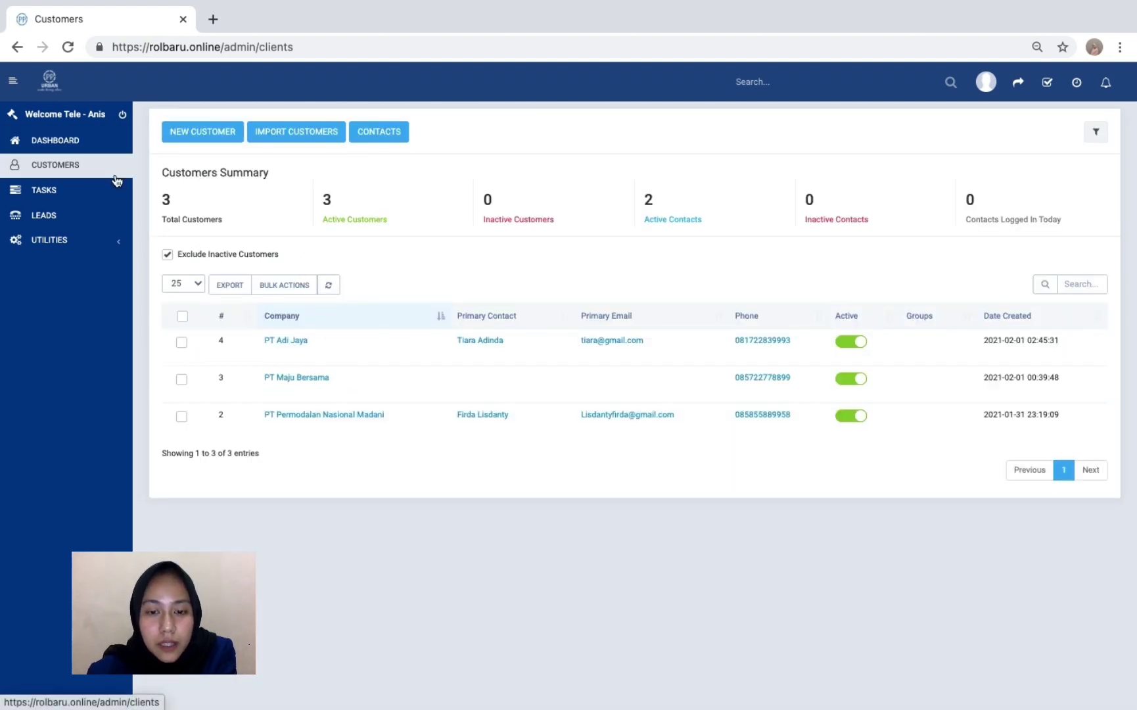
left_click(106, 200)
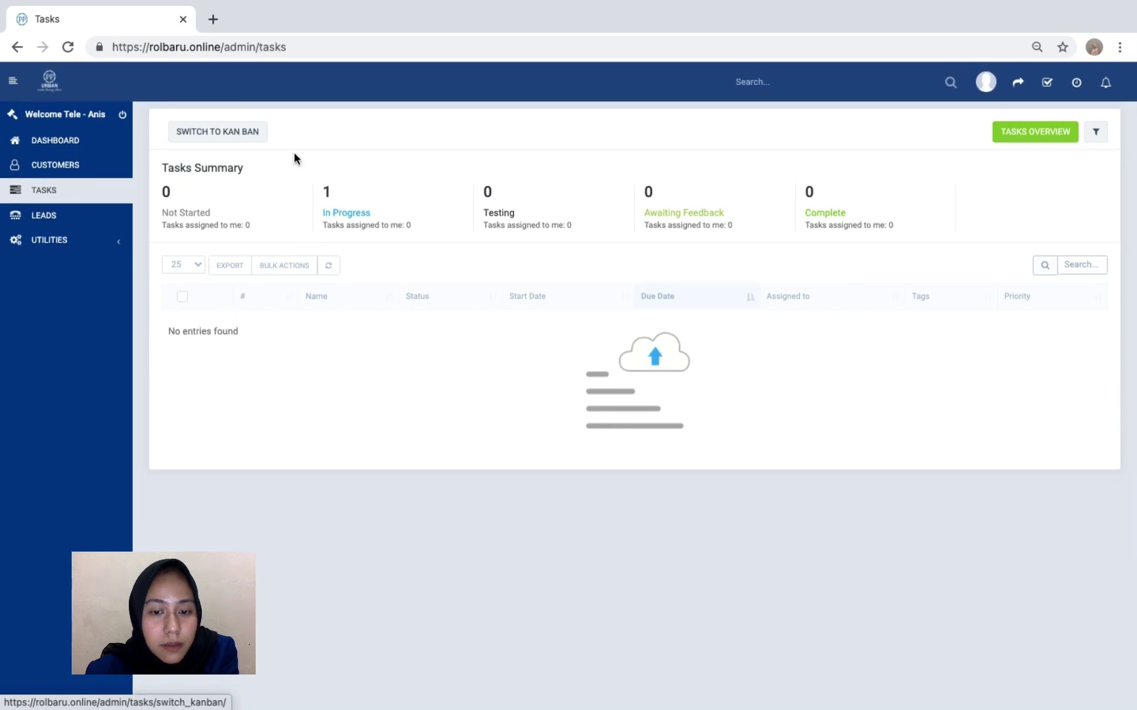
left_click(95, 219)
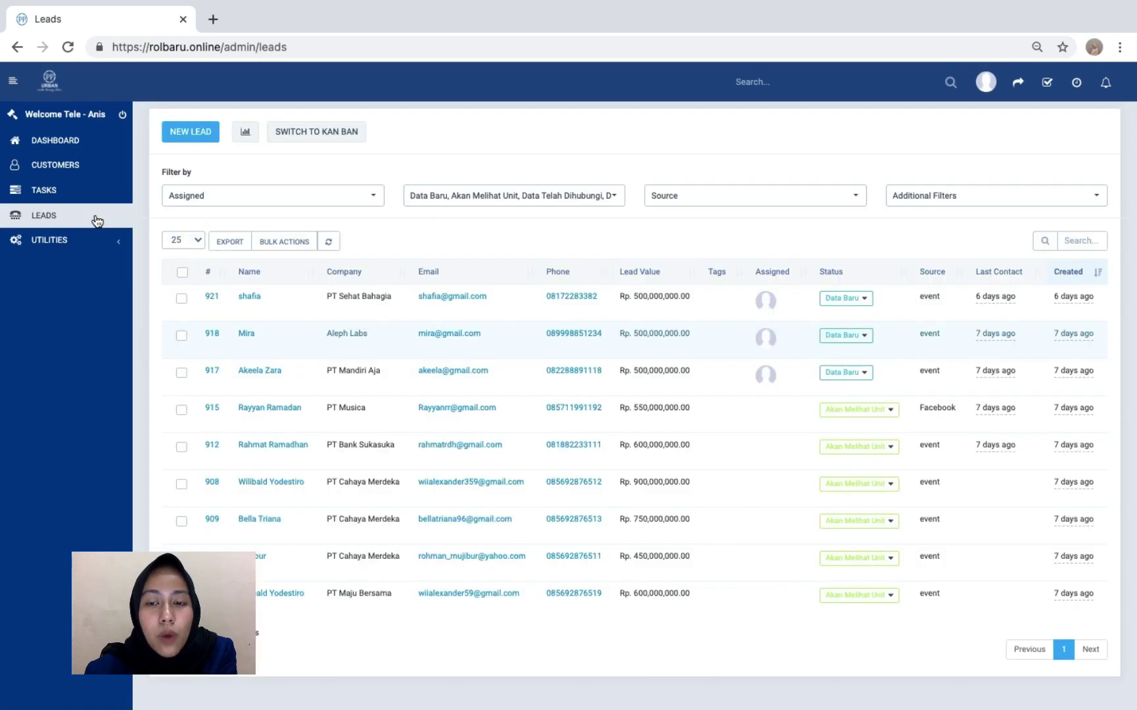
scroll(494, 443, "down", 1)
scroll(493, 442, "up", 1)
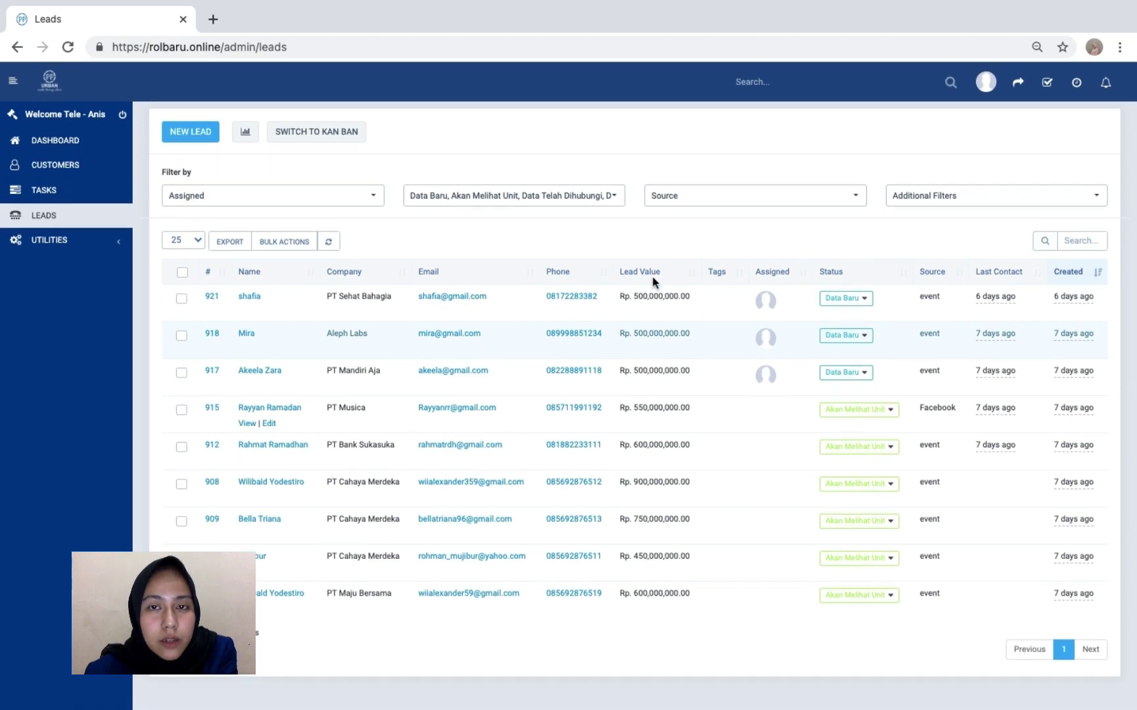
- Create a lead with the contact's name, status Data Baru, source event, public and not contacted today
left_click(189, 140)
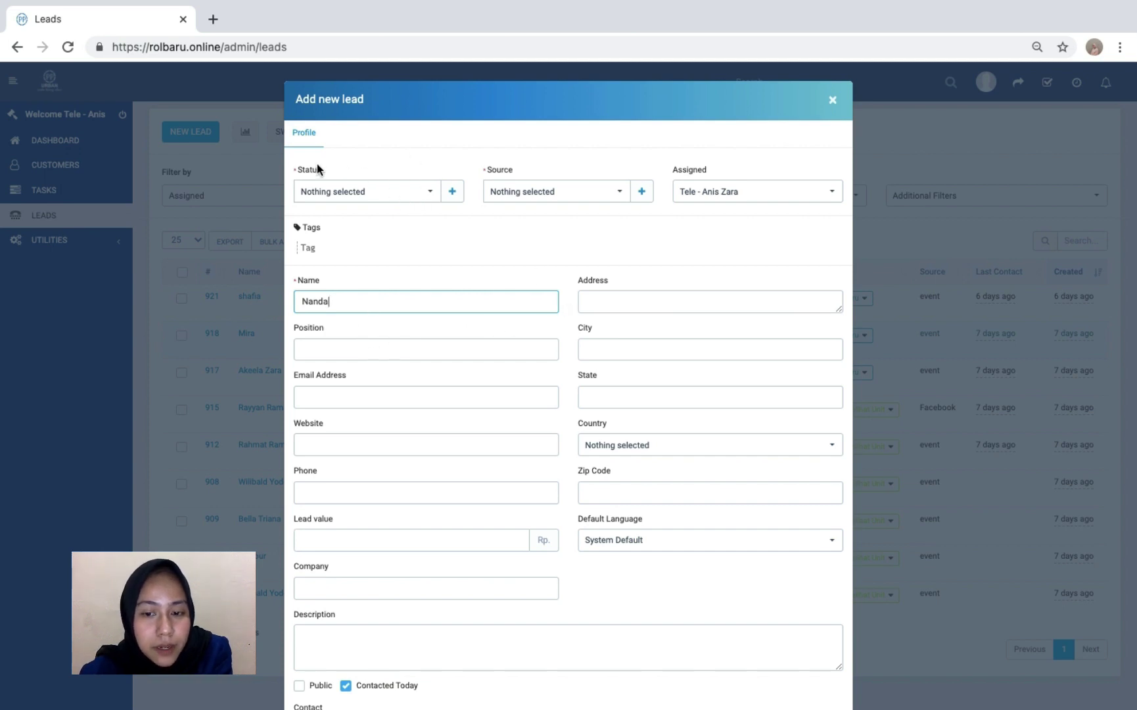
left_click(421, 192)
left_click(399, 269)
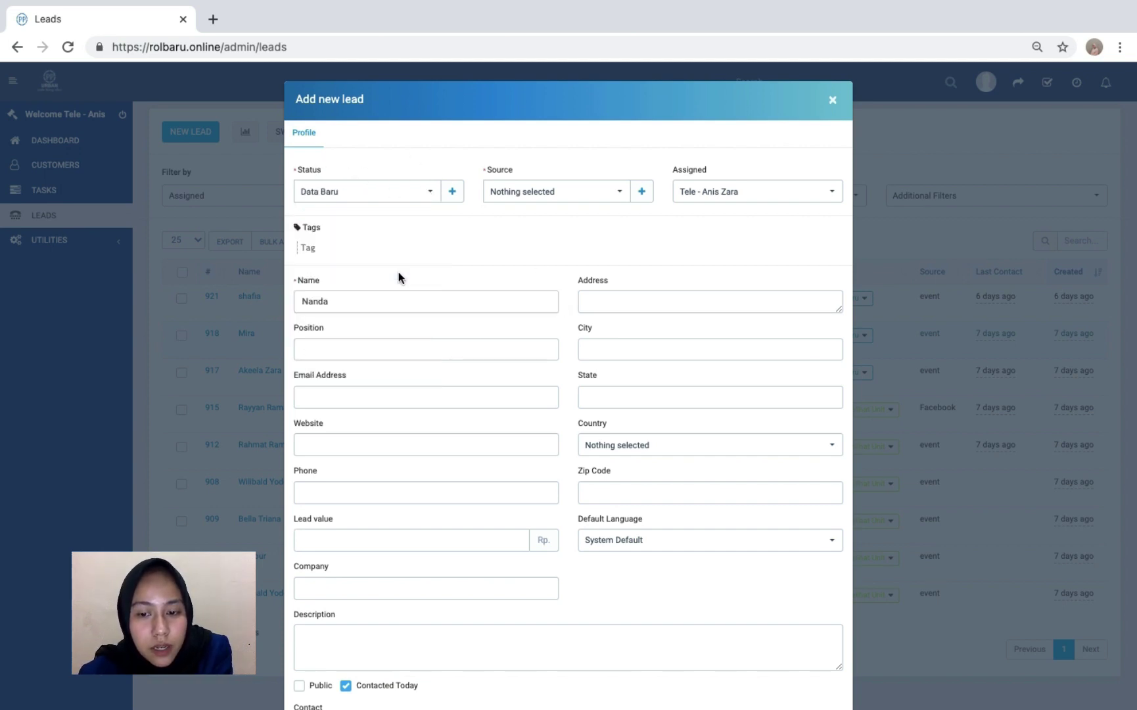
left_click(619, 194)
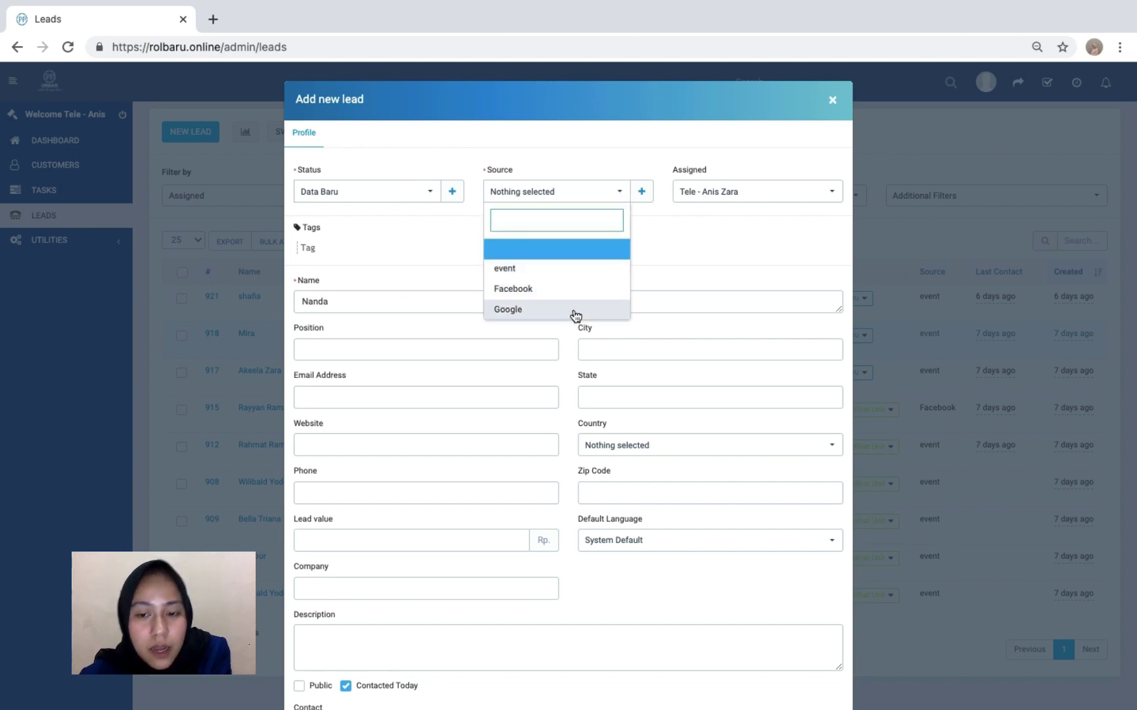
left_click(576, 271)
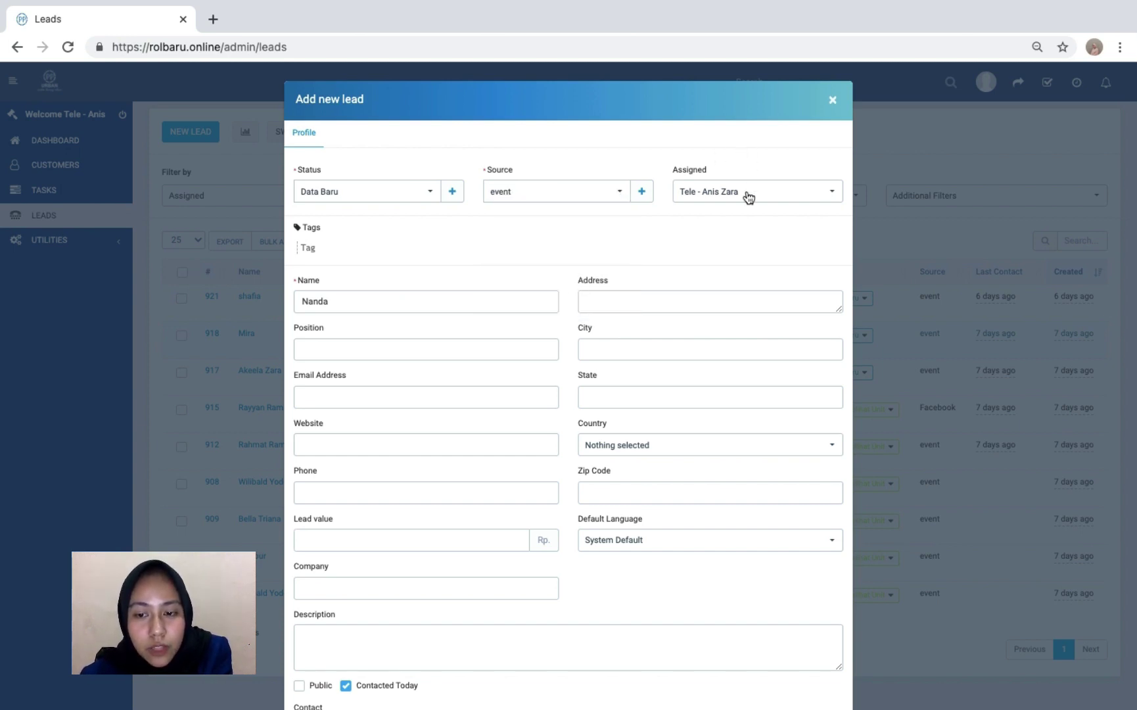
left_click(602, 299)
scroll(601, 299, "down", 2)
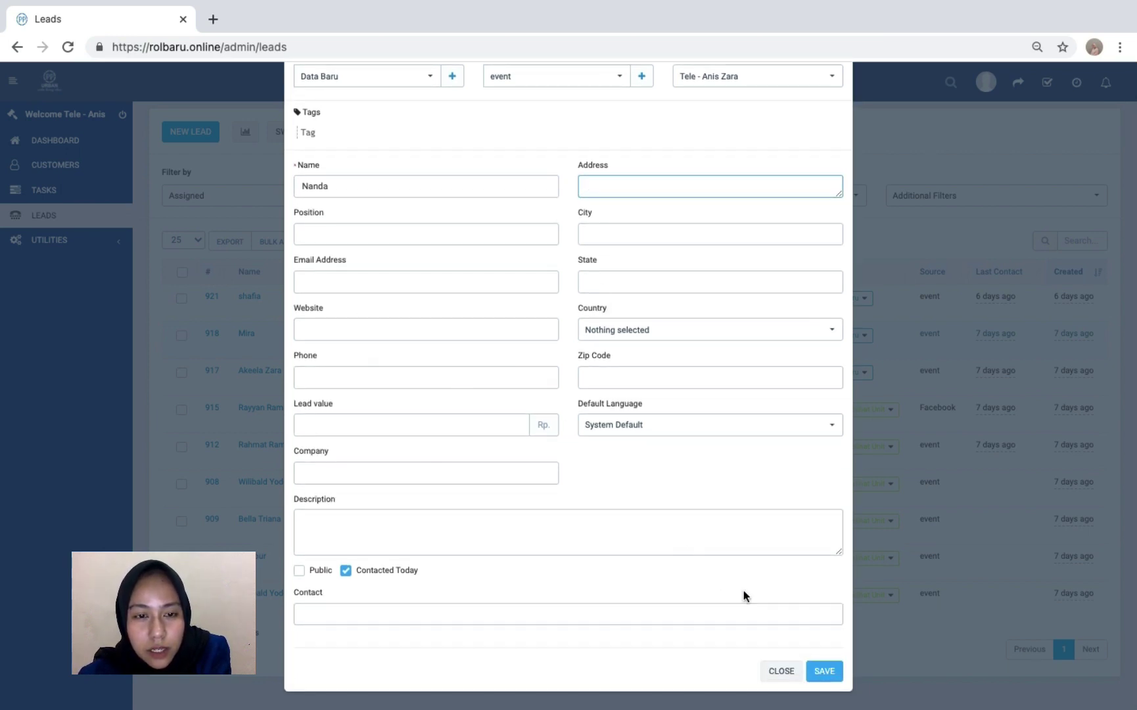
left_click(301, 571)
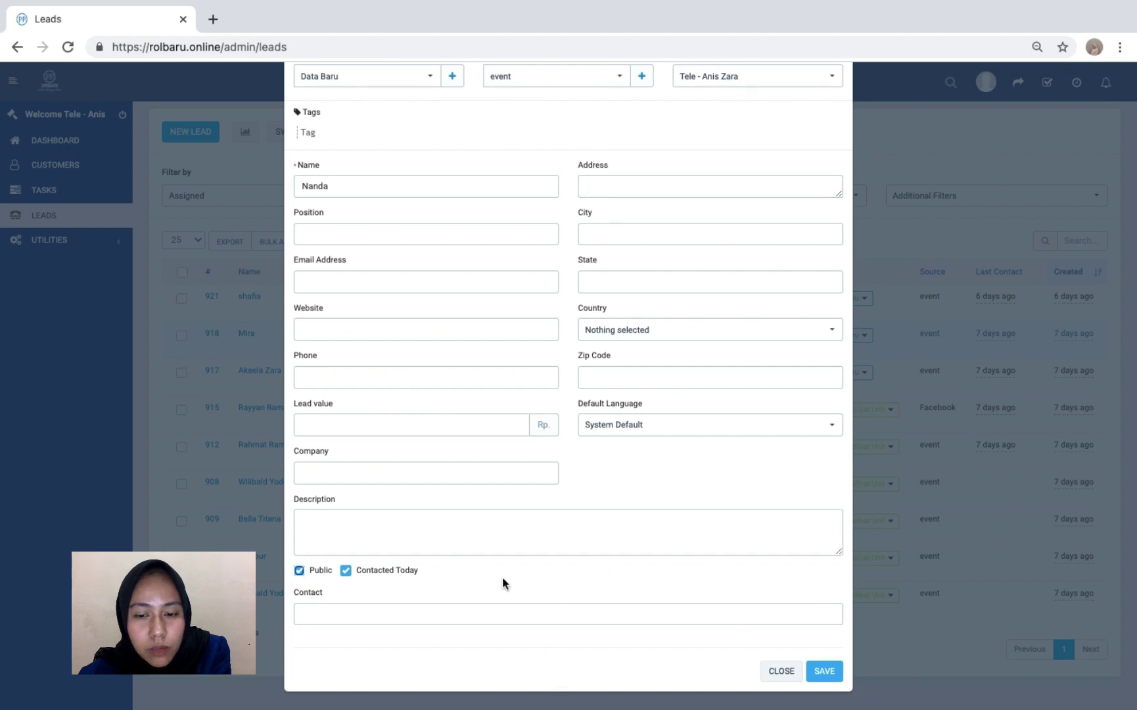
left_click(346, 570)
scroll(477, 650, "down", 1)
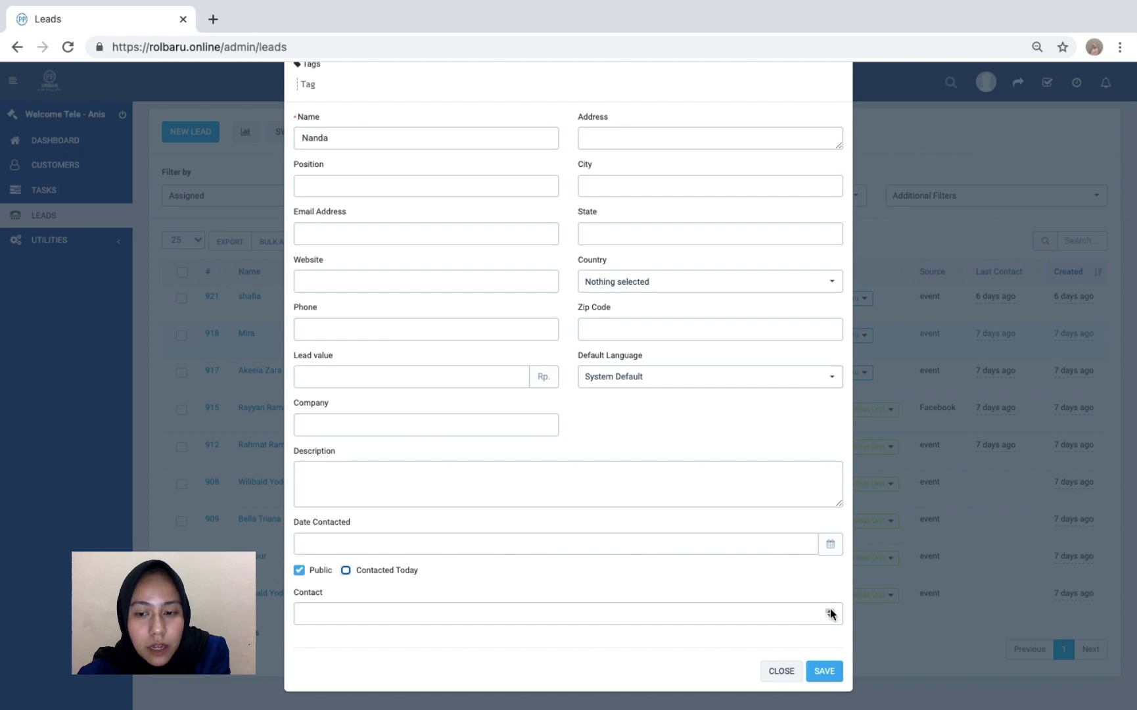
left_click(824, 670)
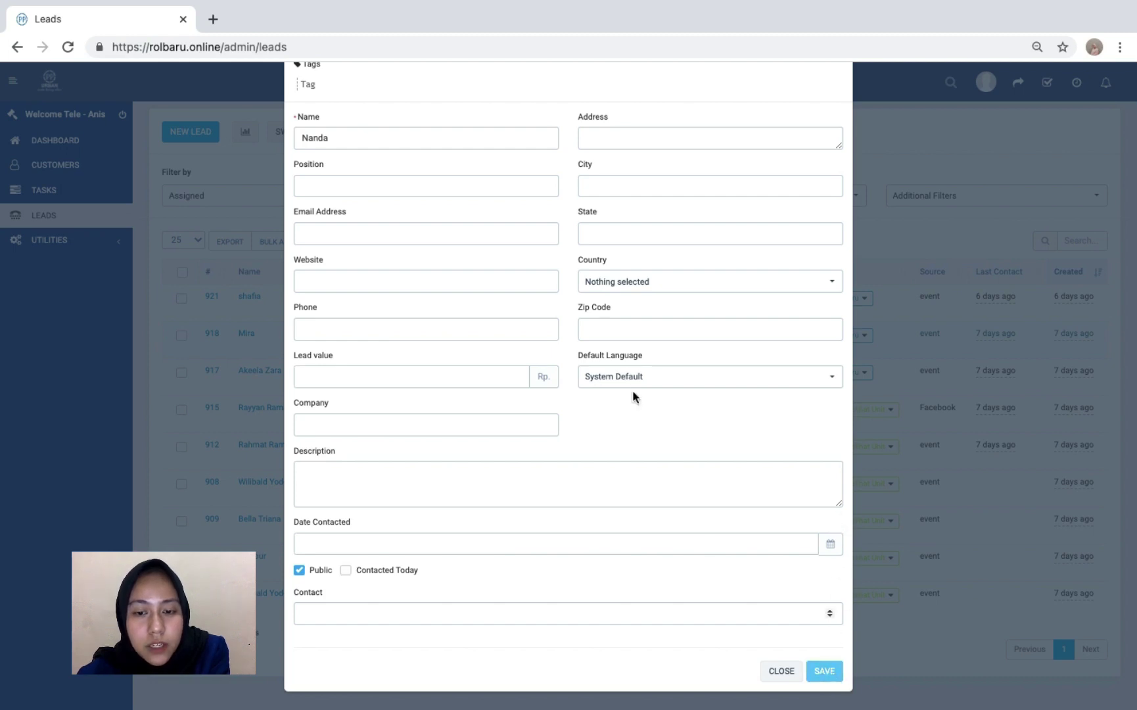
left_click(832, 102)
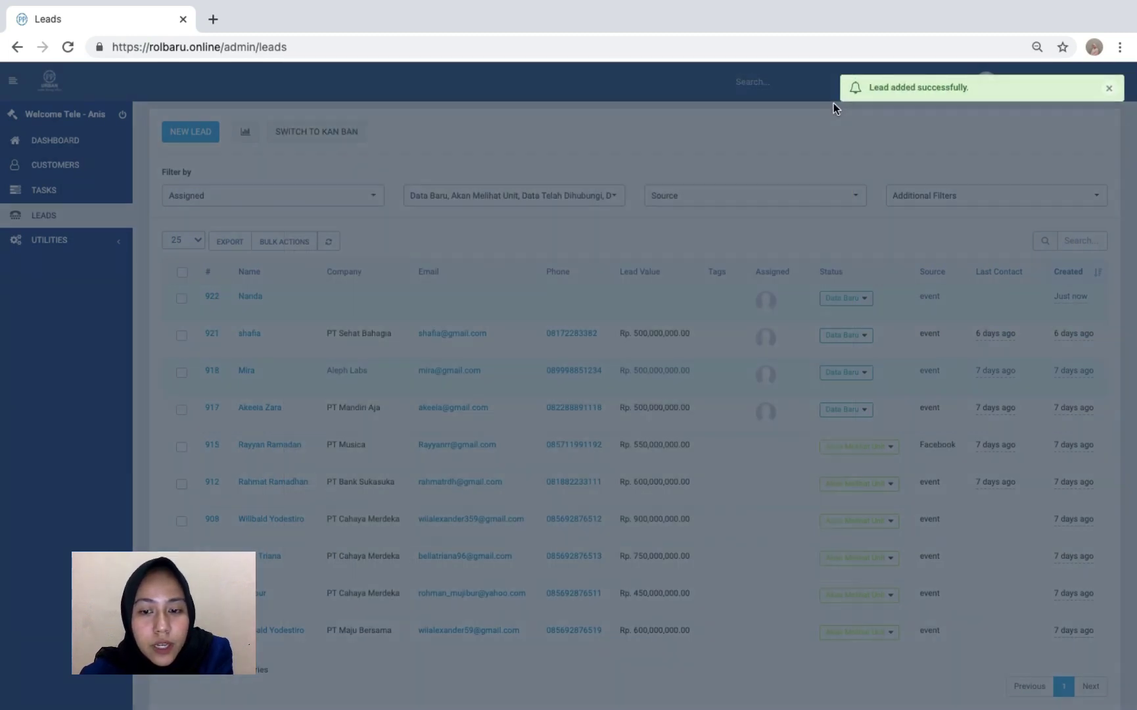
mouse_move(424, 300)
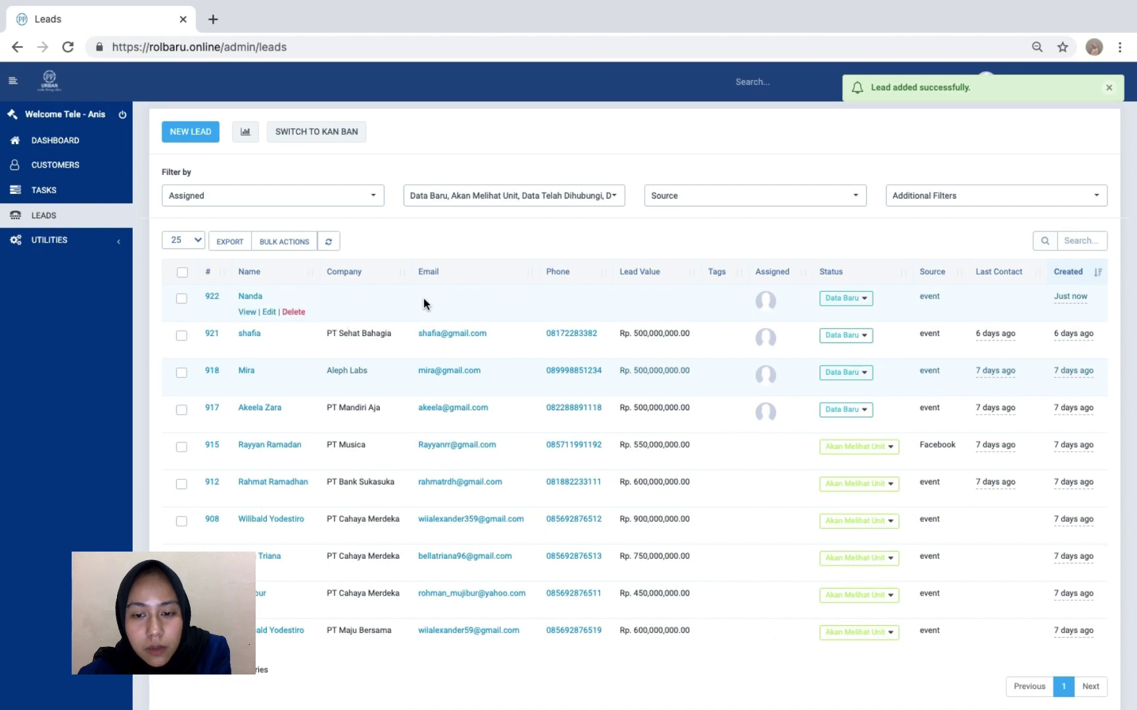
left_click(268, 312)
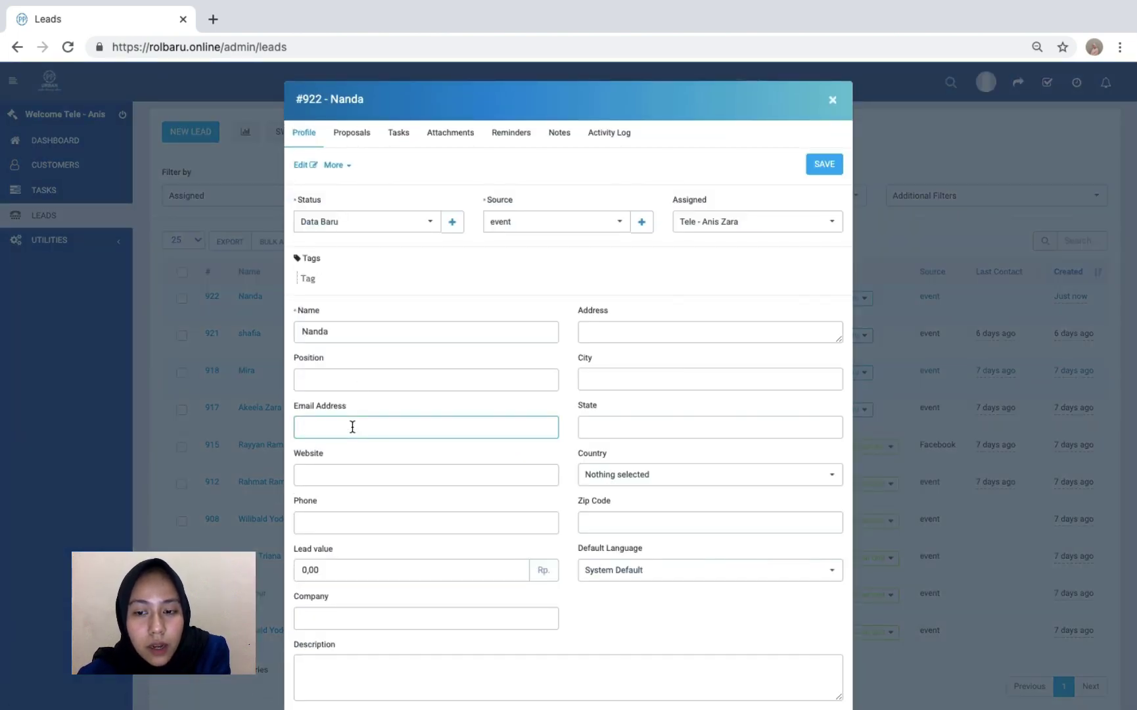
scroll(352, 427, "down", 2)
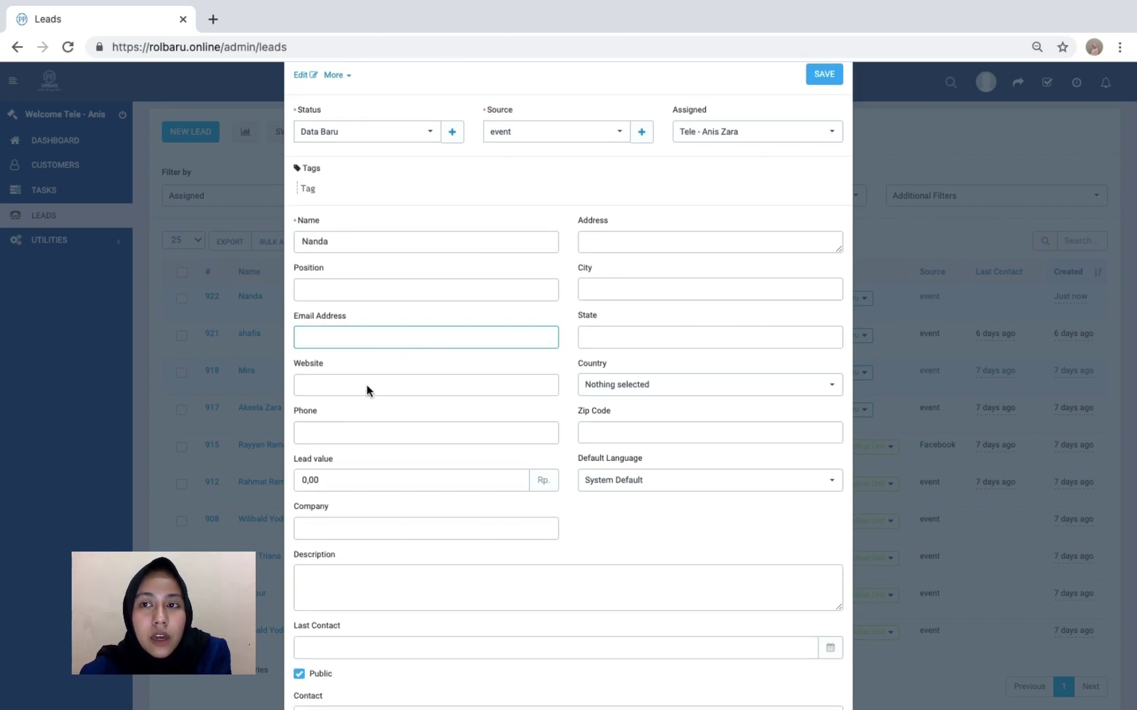
left_click(393, 478)
scroll(522, 545, "down", 2)
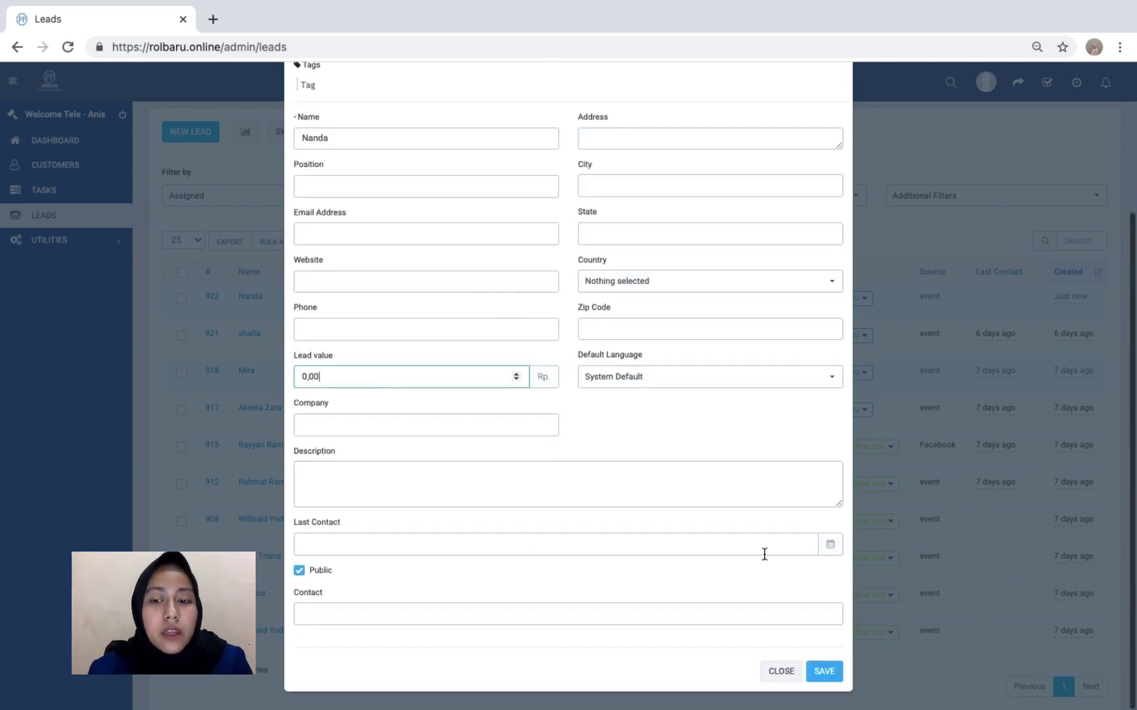
scroll(764, 578, "up", 1)
scroll(776, 631, "down", 1)
left_click(782, 672)
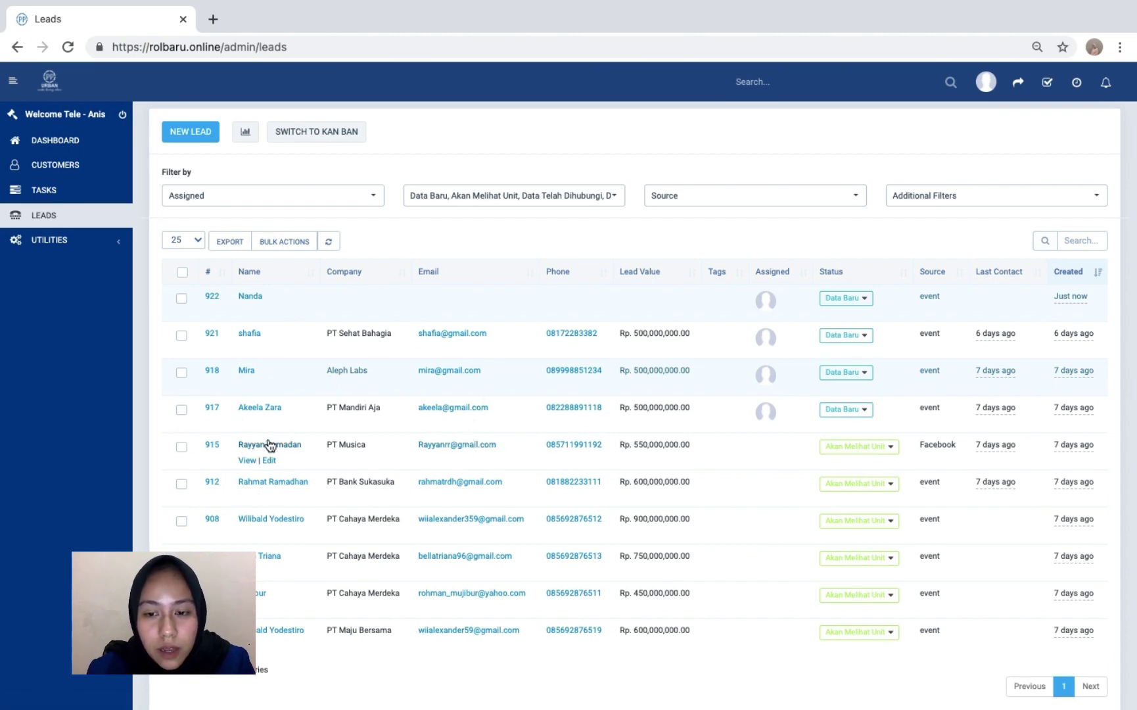
- Open lead #915 and start converting it into customer PT Musica
left_click(247, 460)
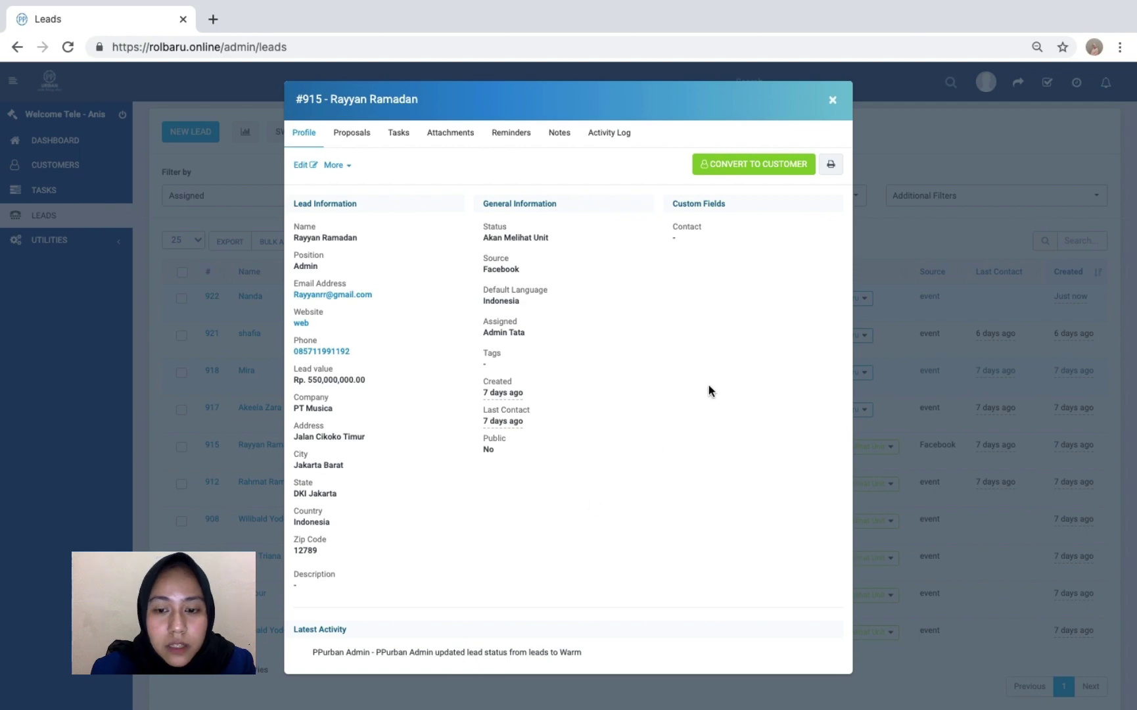
left_click(738, 161)
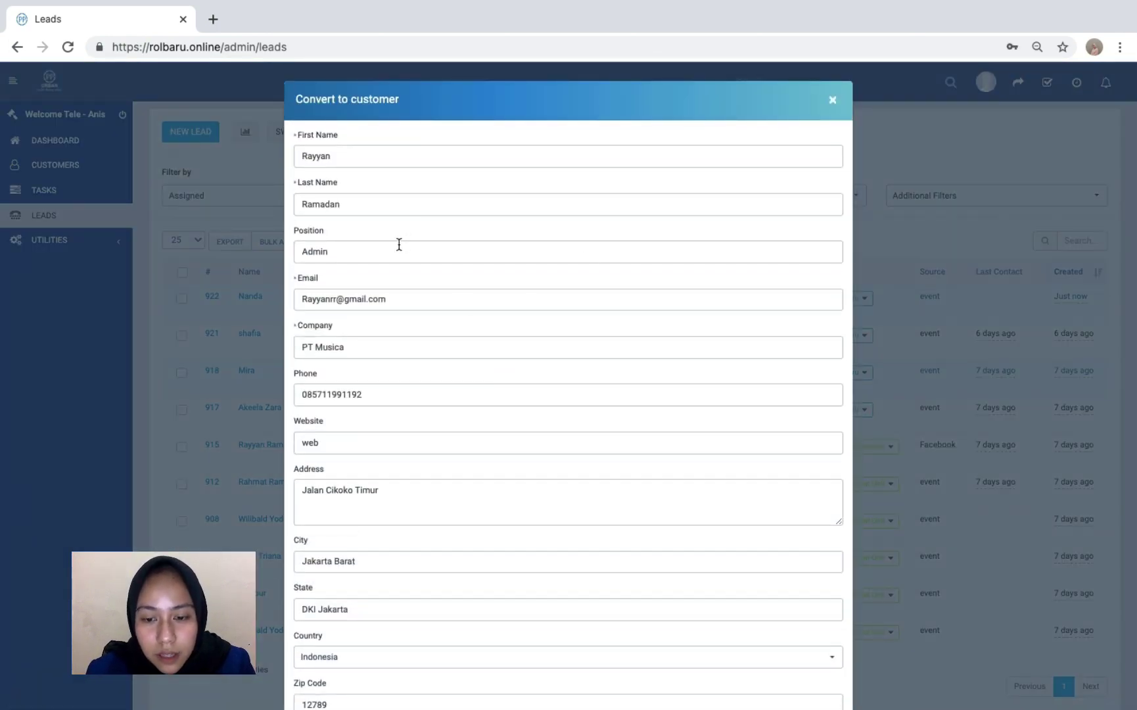
scroll(385, 371, "down", 3)
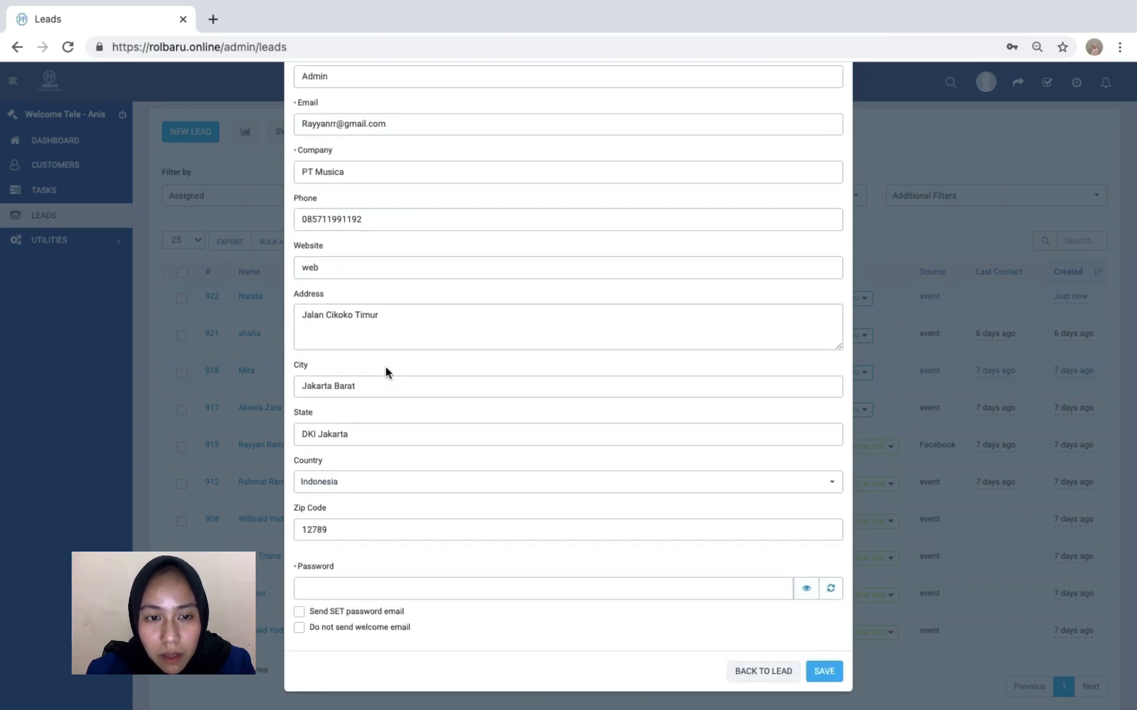
scroll(385, 371, "up", 3)
scroll(386, 371, "down", 3)
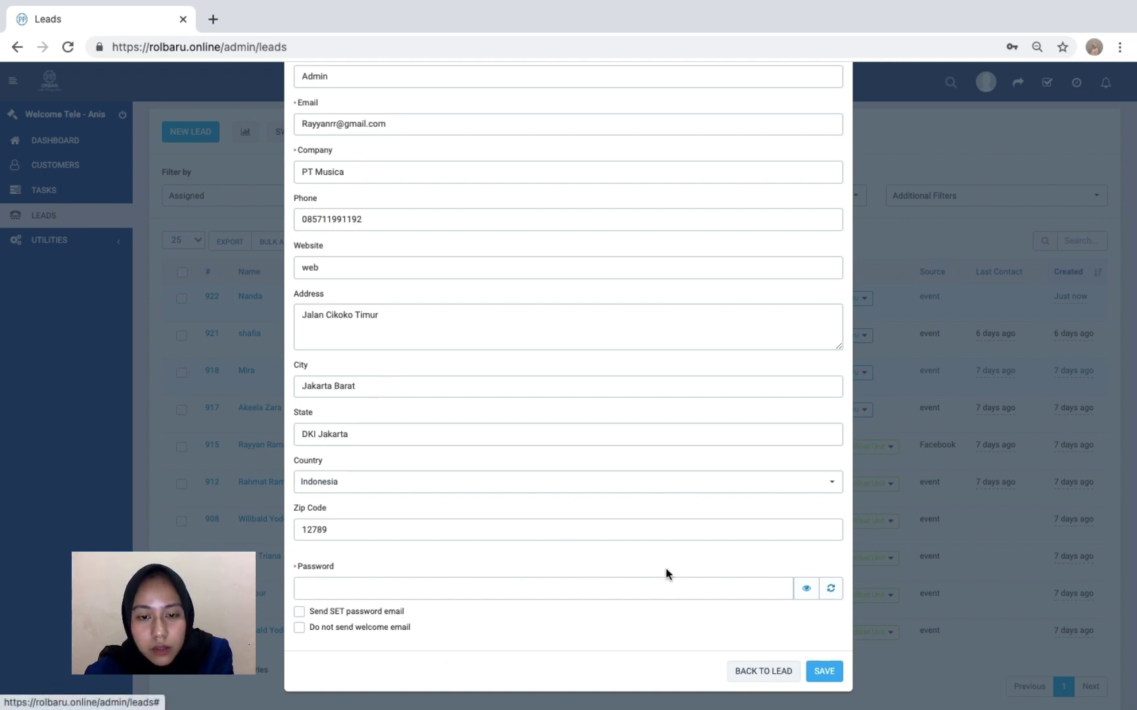
left_click(833, 669)
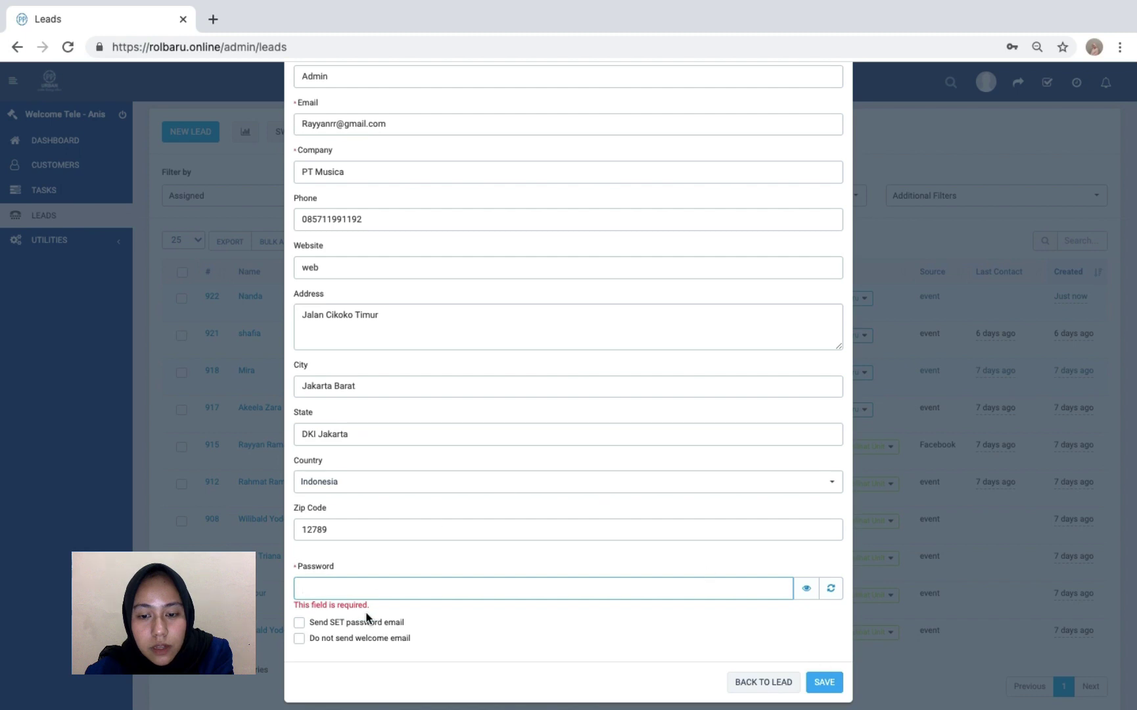
scroll(398, 266, "up", 3)
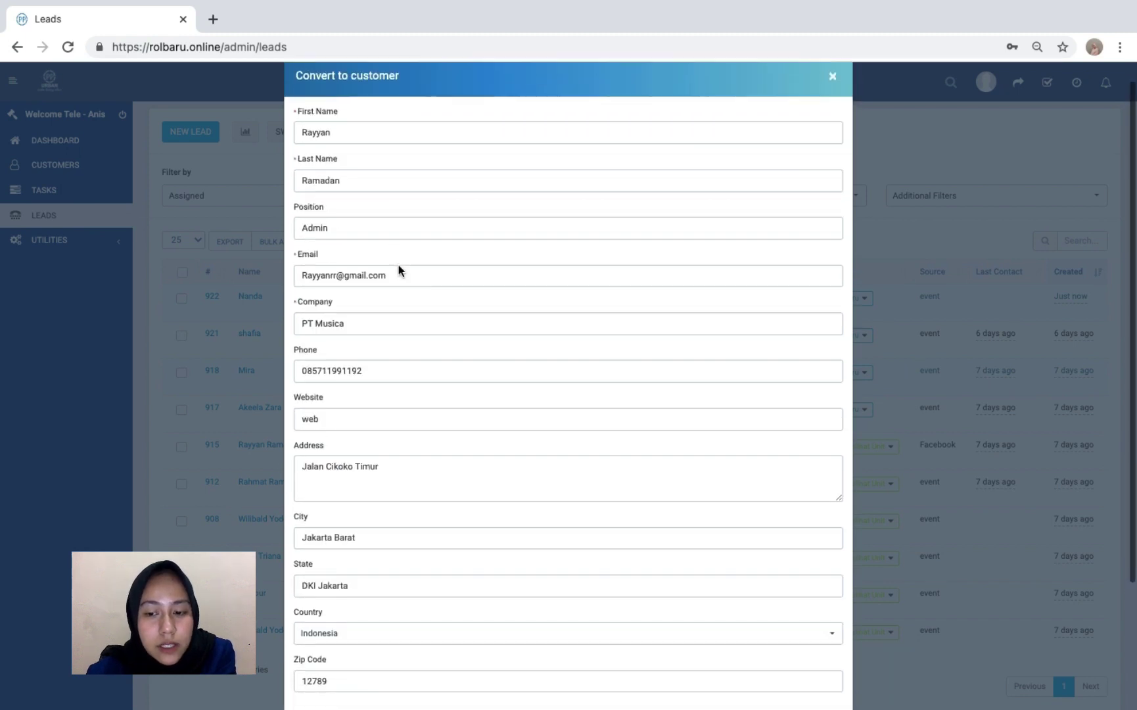
scroll(399, 270, "down", 5)
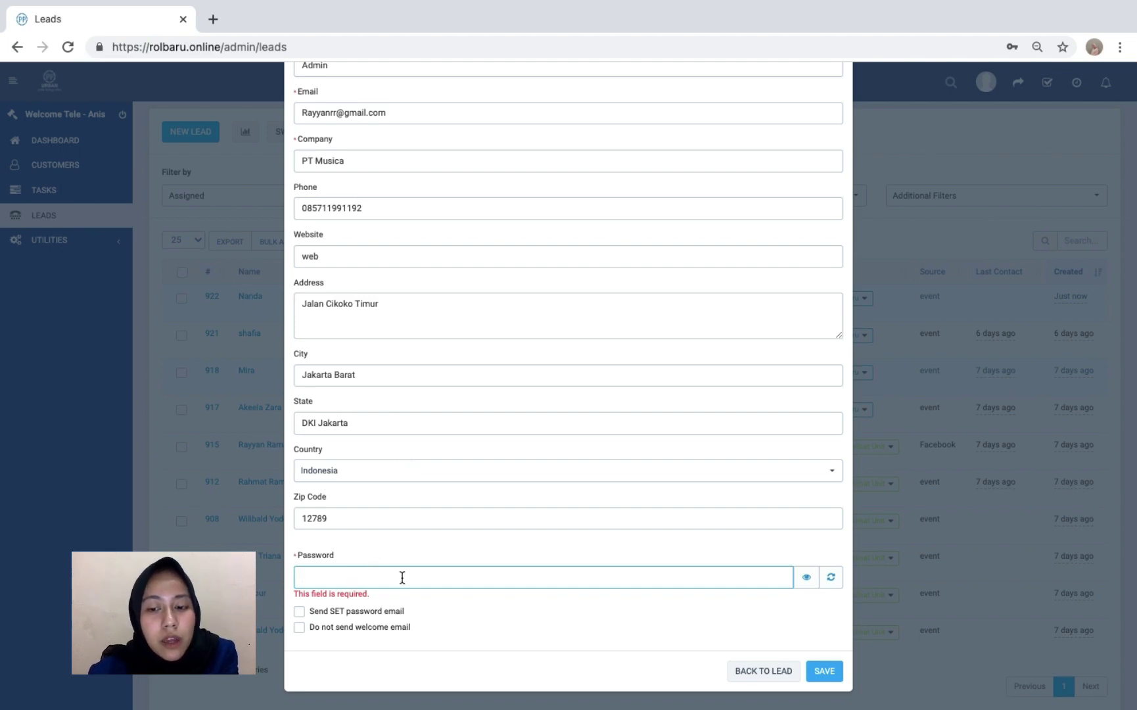
- Generate and keep a customer login password, then save the conversion
left_click(586, 589)
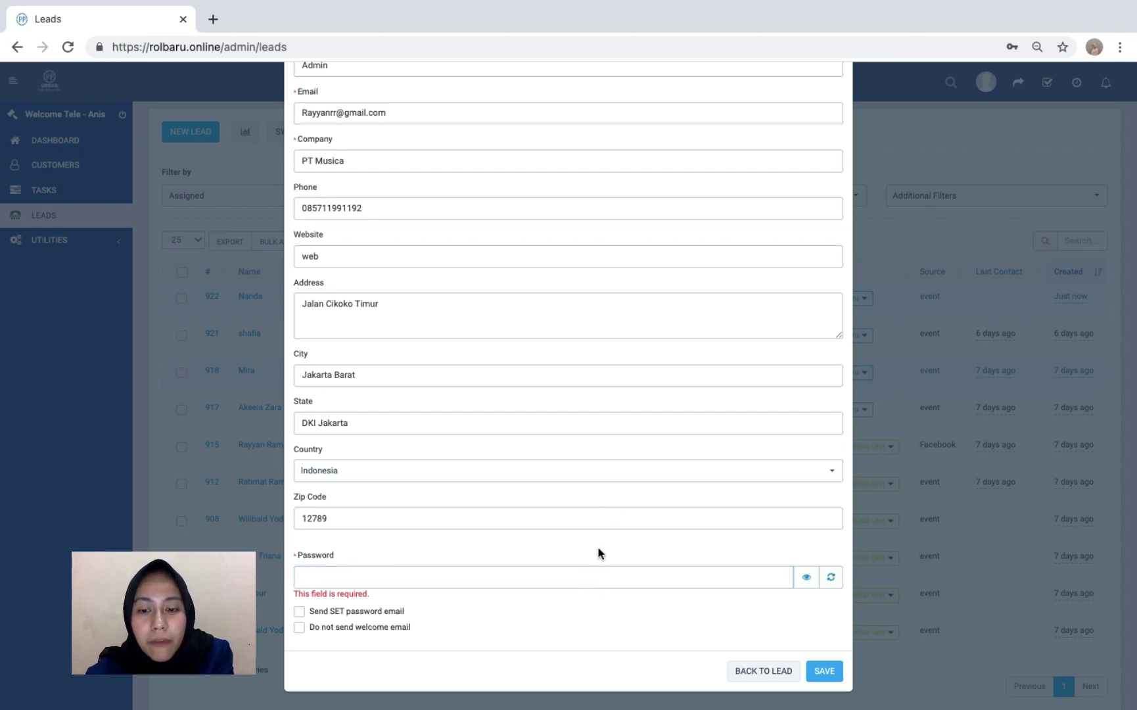
left_click(806, 579)
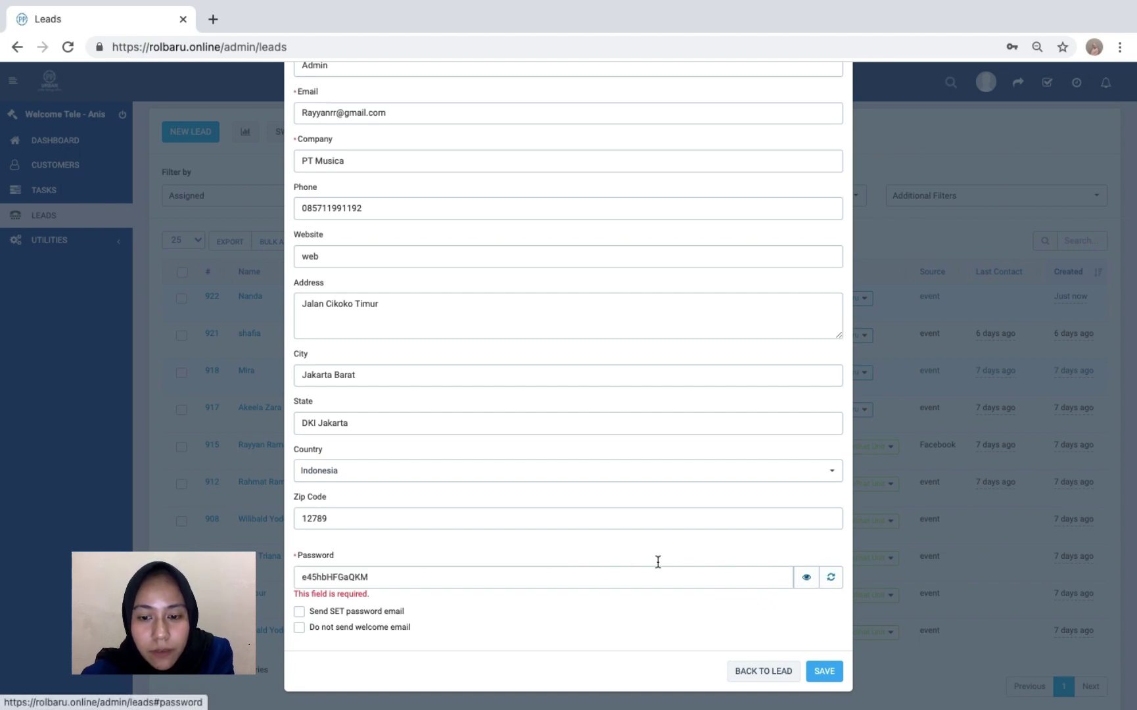
left_click(398, 570)
double_click(398, 570)
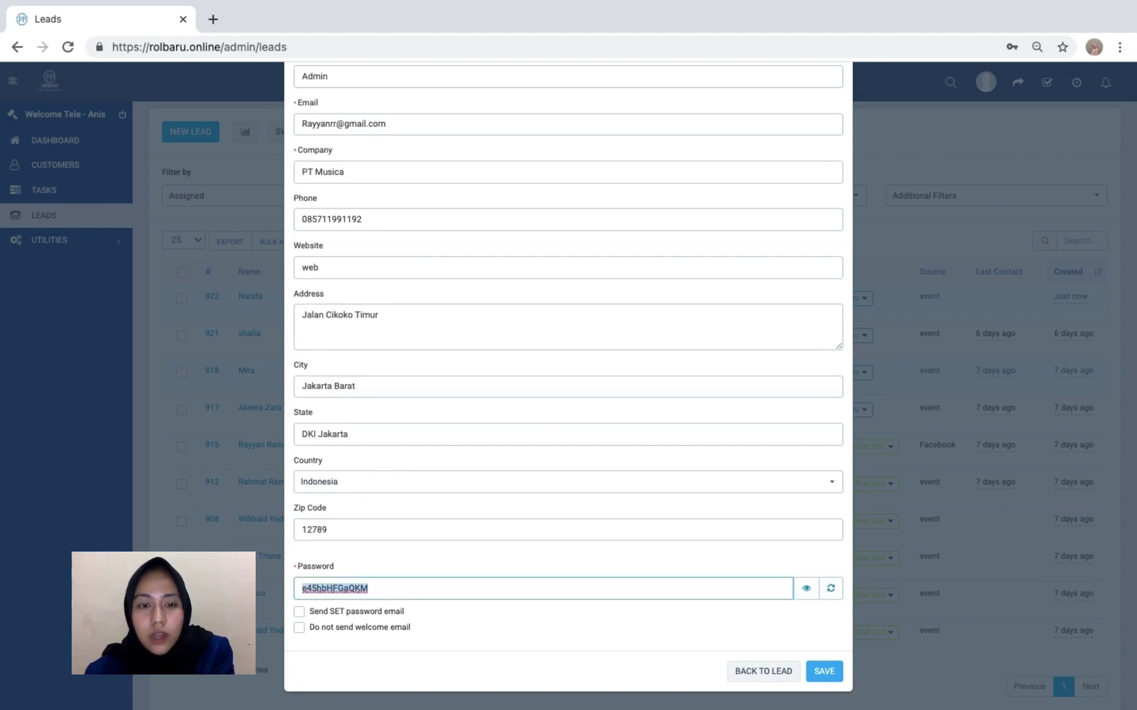
type("c")
key("ctrl+z")
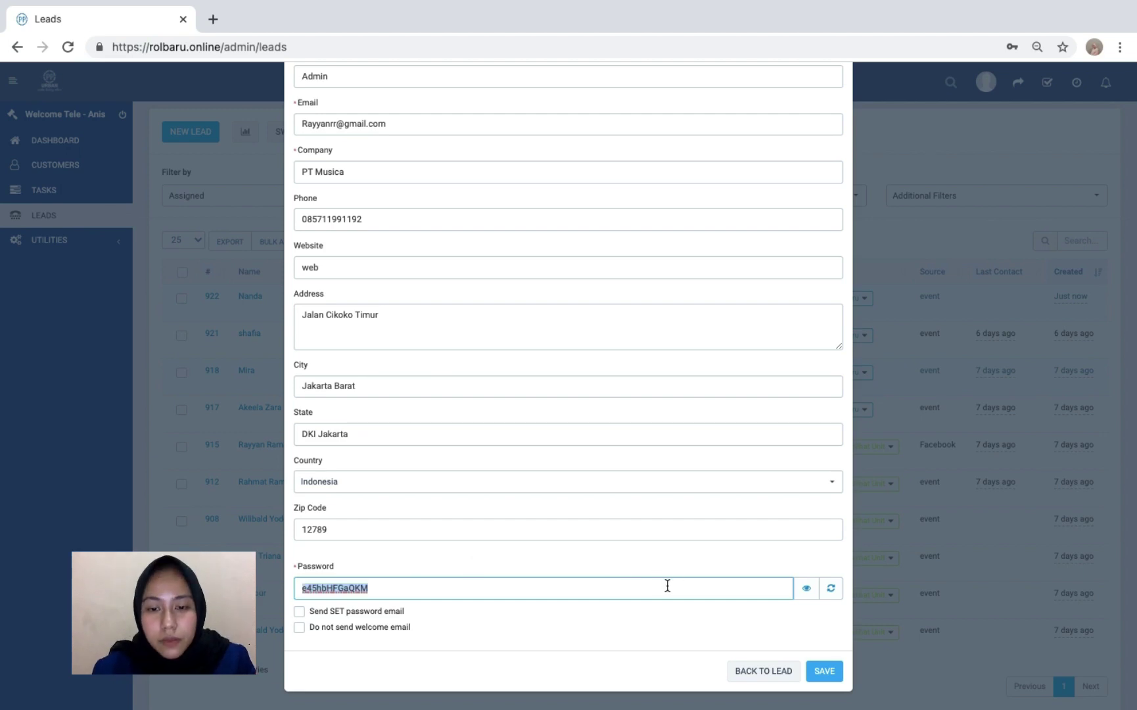
left_click(817, 672)
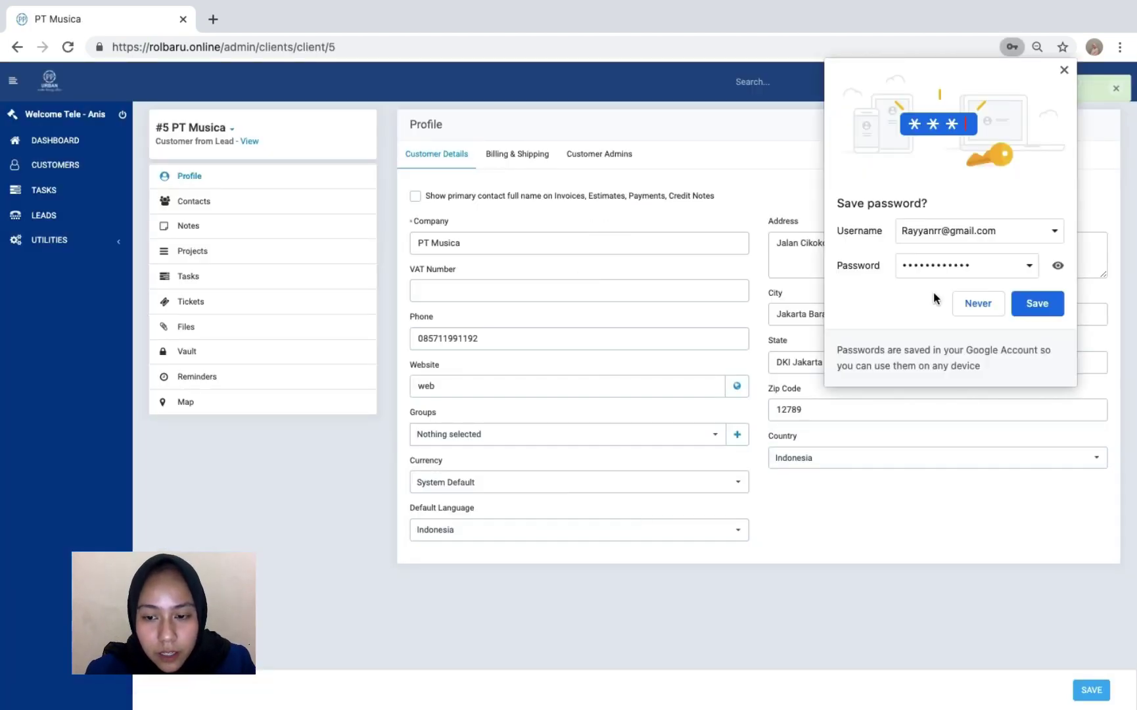
- Decline Chrome's save-password prompt, check PT Musica's Contacts, Projects and Profile, then open the Customers list
left_click(978, 303)
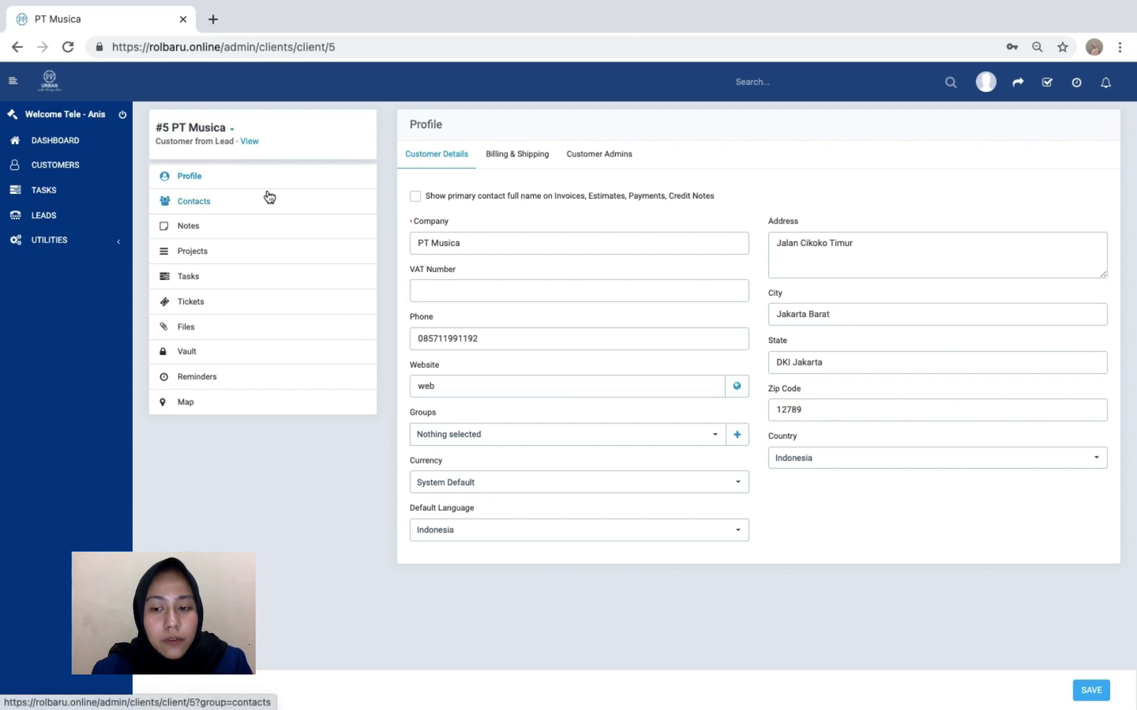
left_click(307, 201)
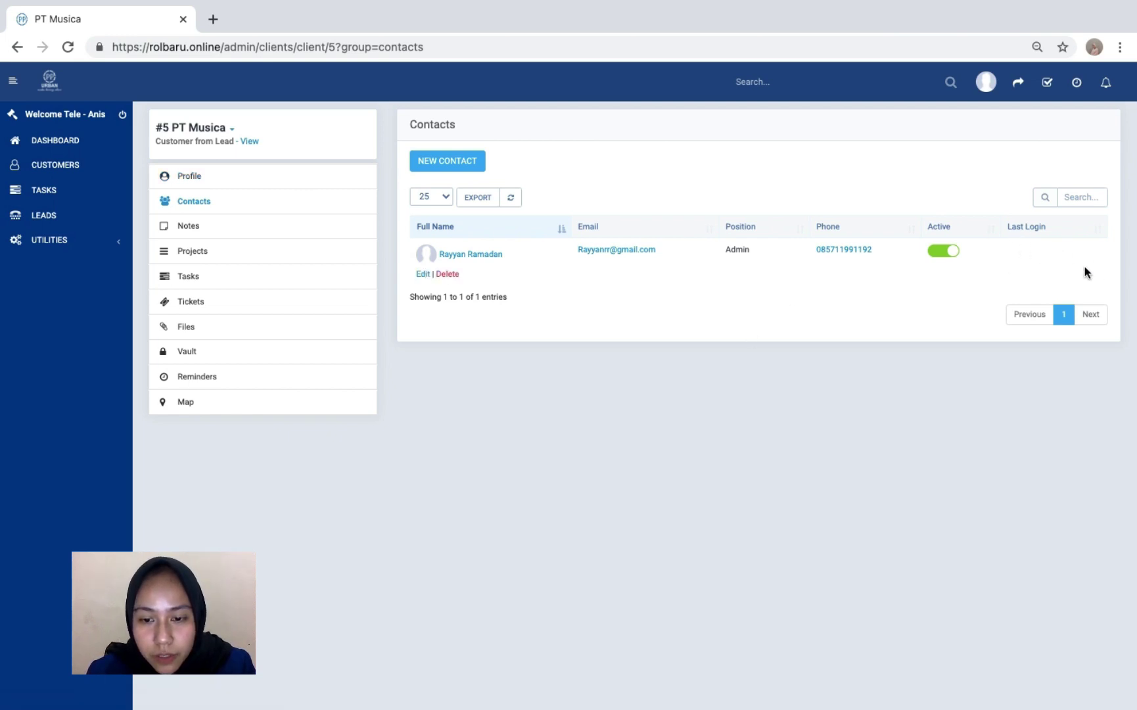
left_click(256, 253)
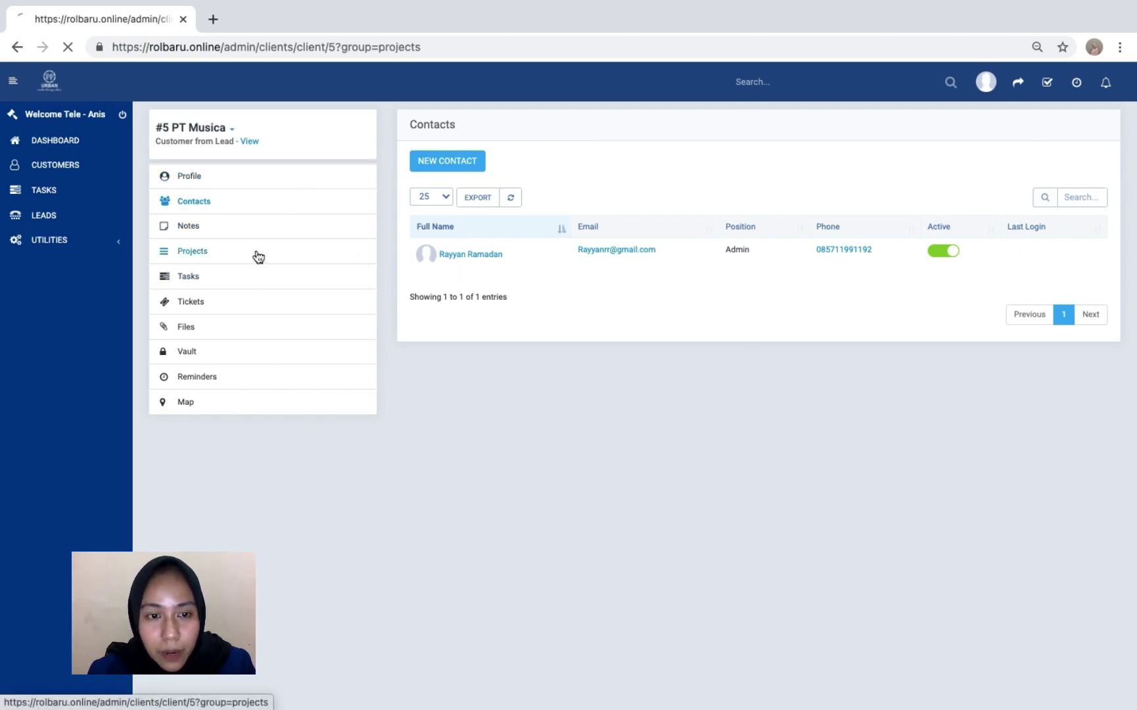
left_click(248, 183)
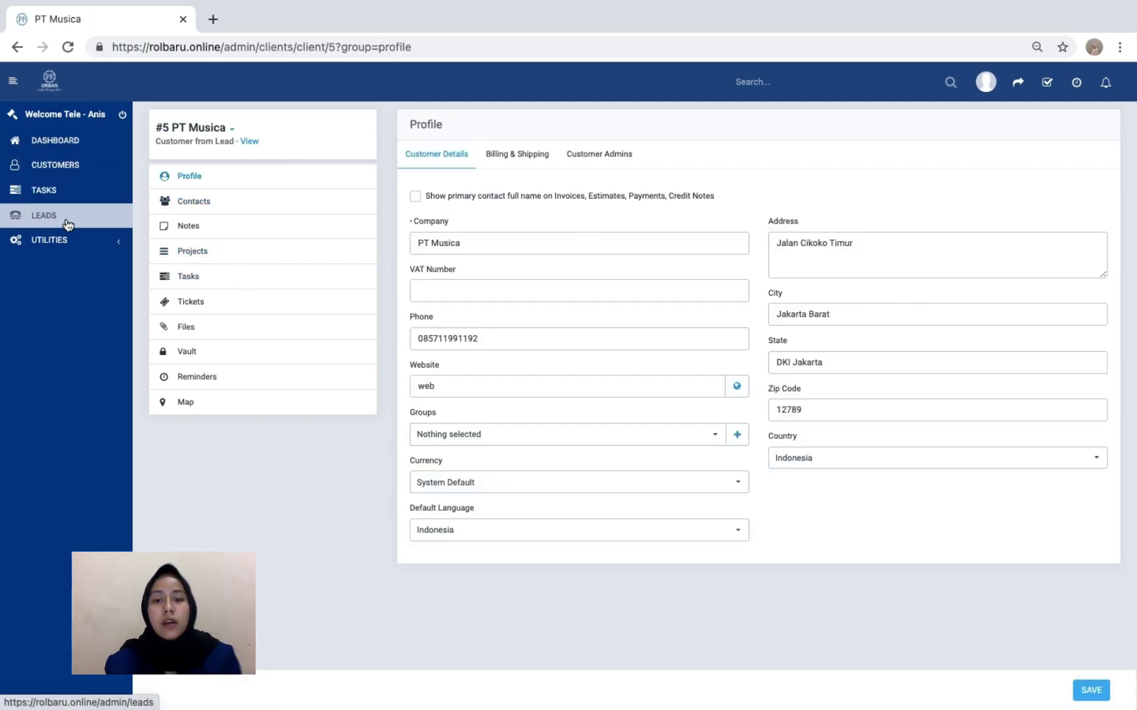
left_click(53, 165)
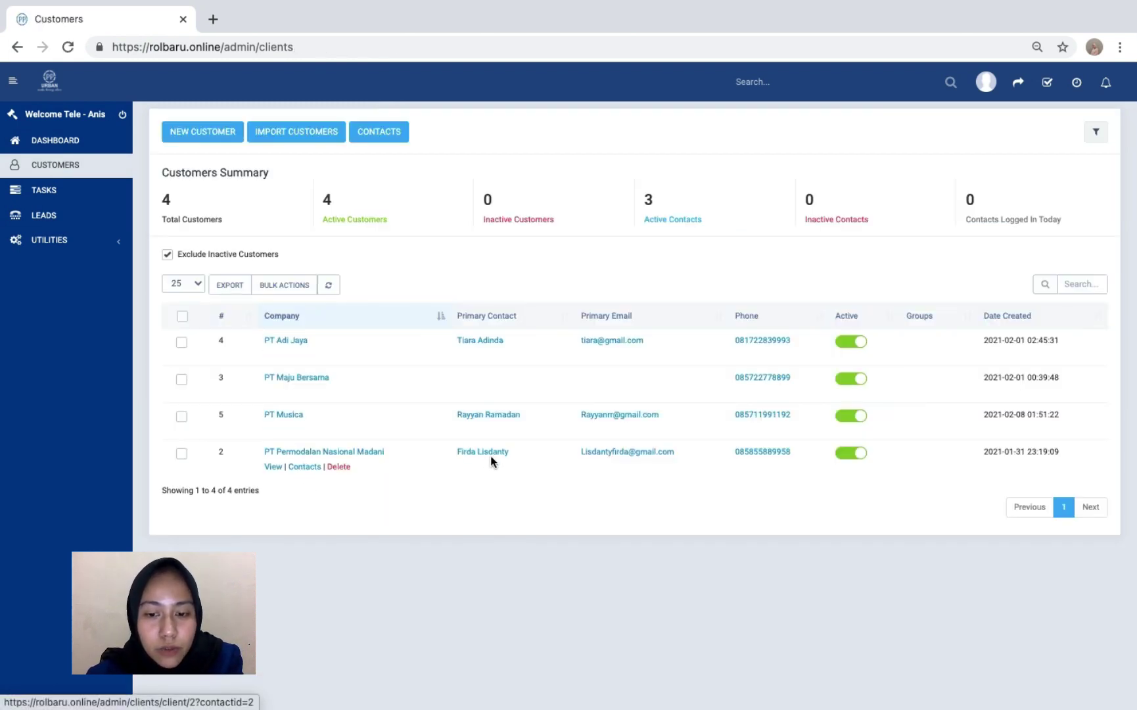
- Sort customers by Primary Contact descending and show the export format options
left_click(475, 316)
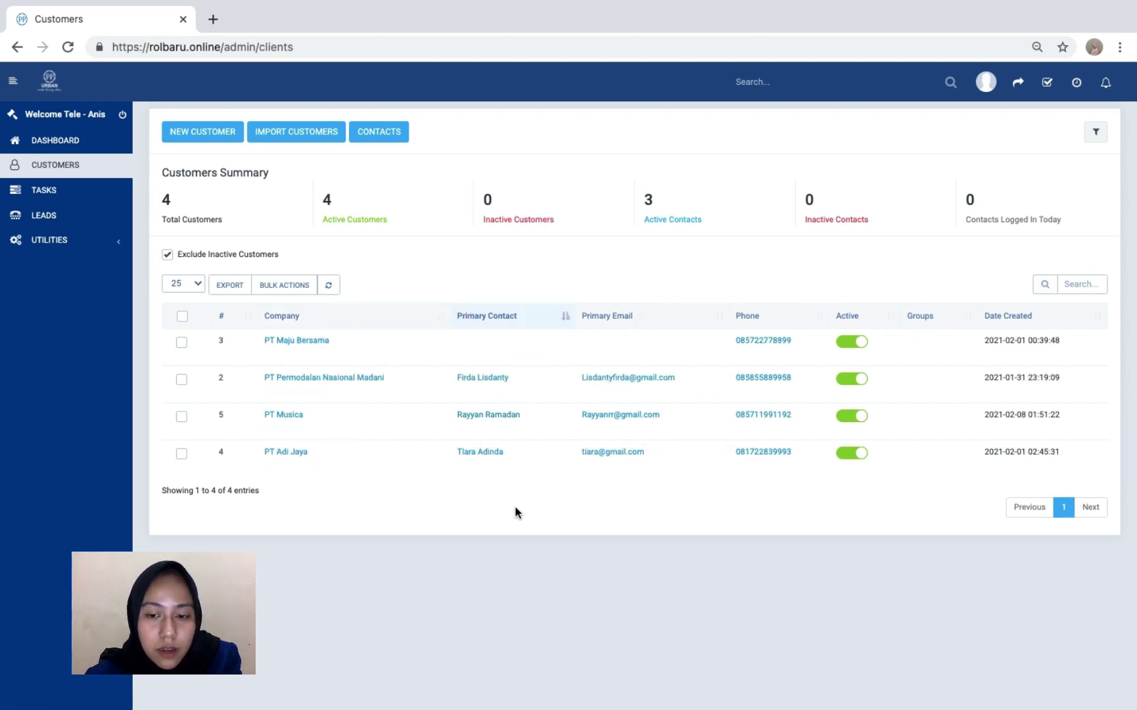
left_click(492, 317)
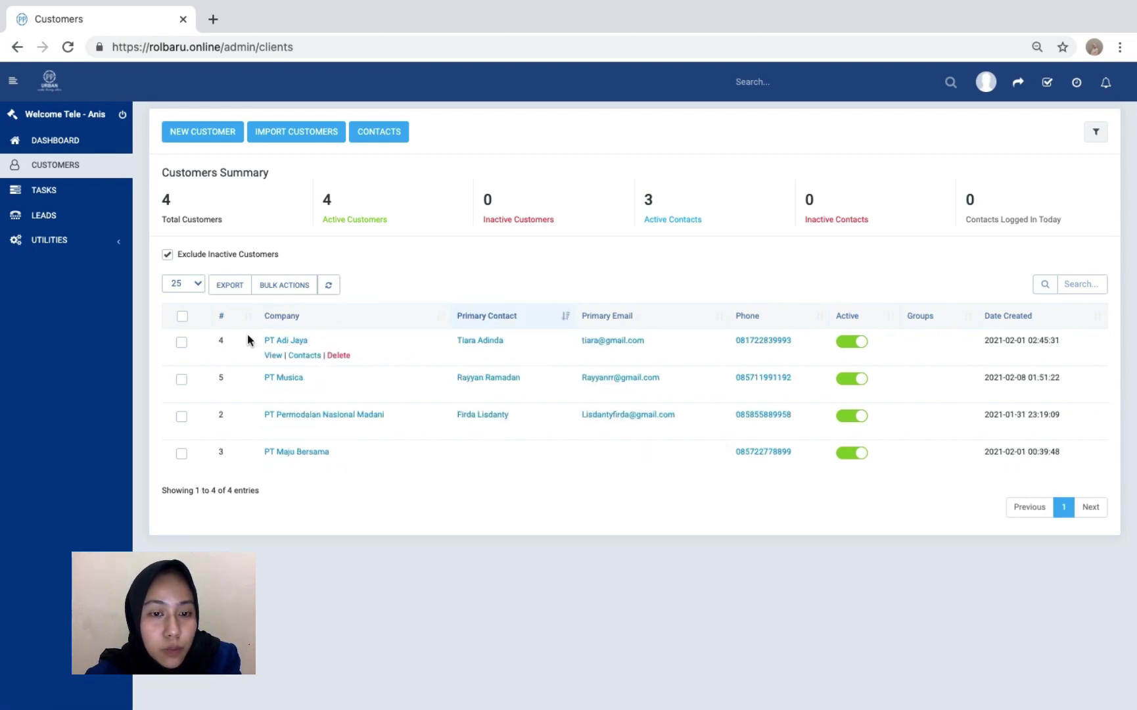
left_click(236, 284)
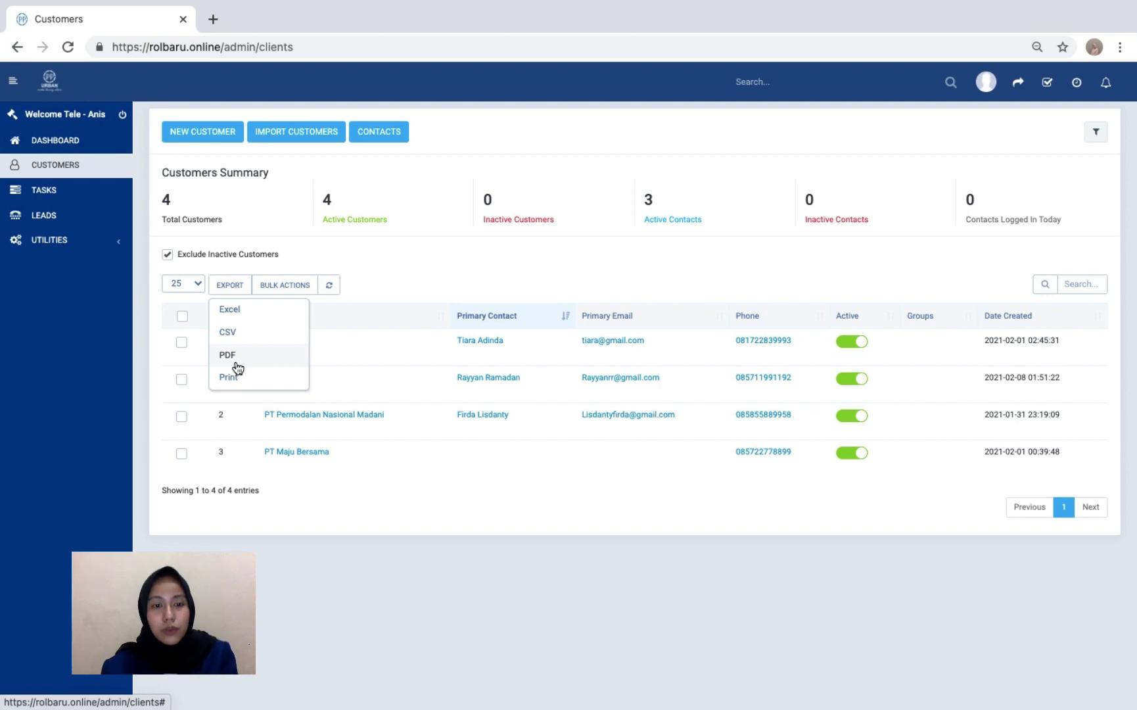
- Export the customers list as Customers.pdf and review its one-page, four-company table in Preview
left_click(16, 557)
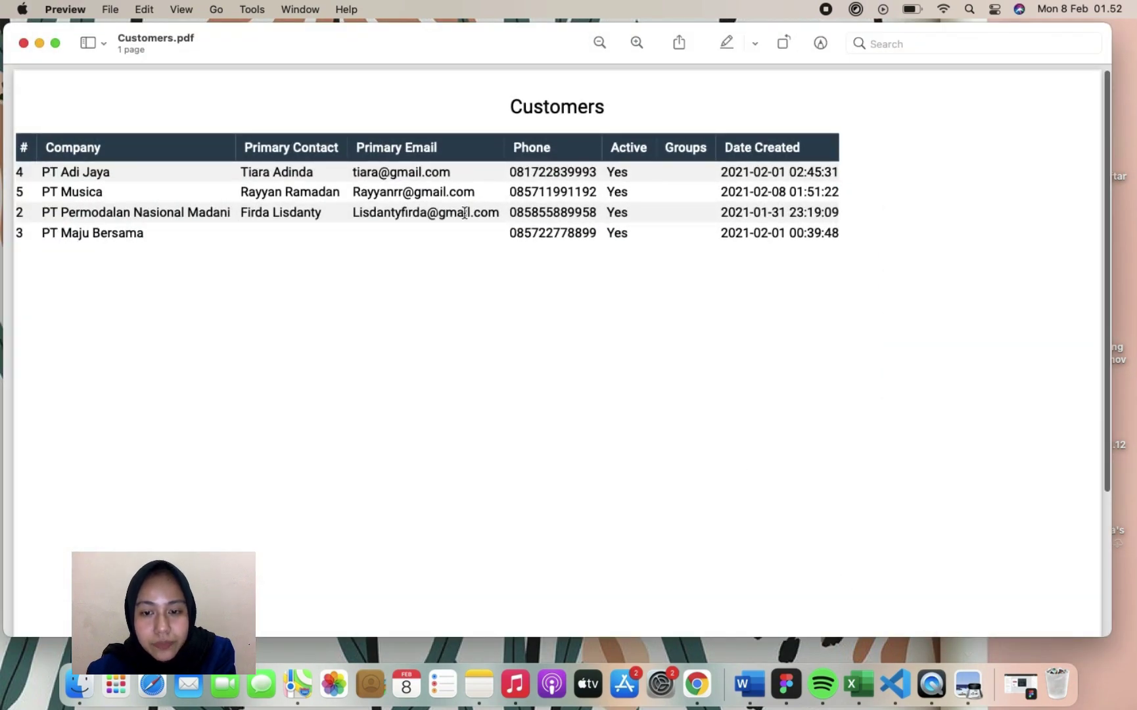
scroll(340, 136, "up", 1)
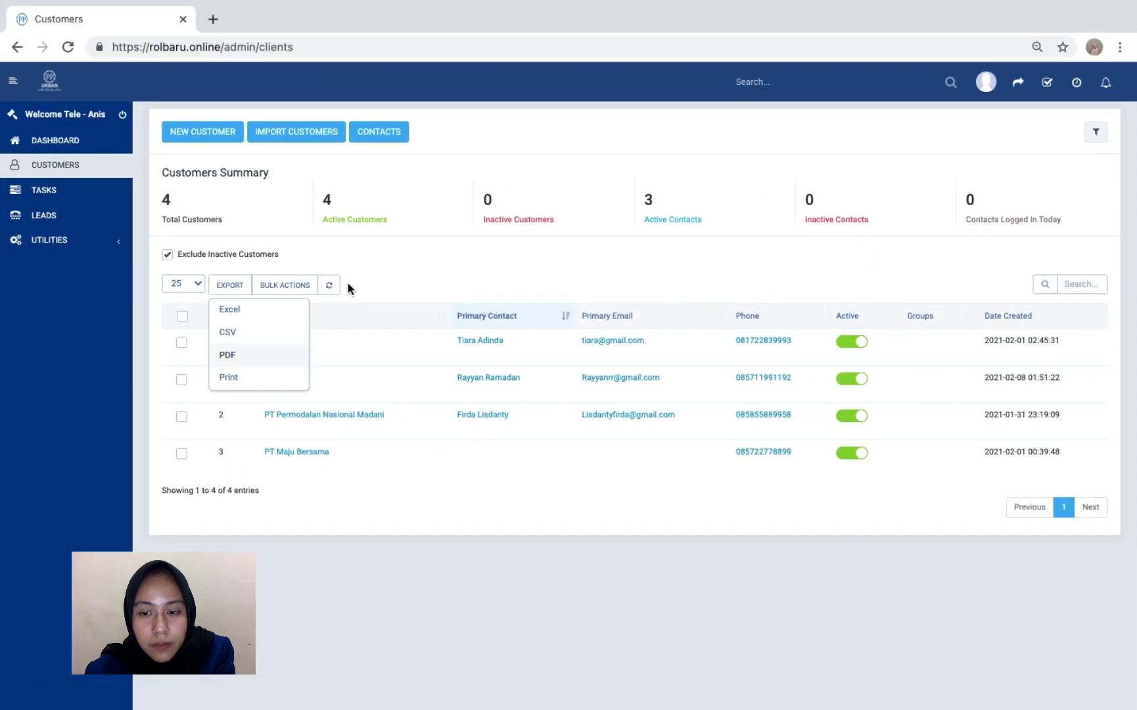
left_click(421, 274)
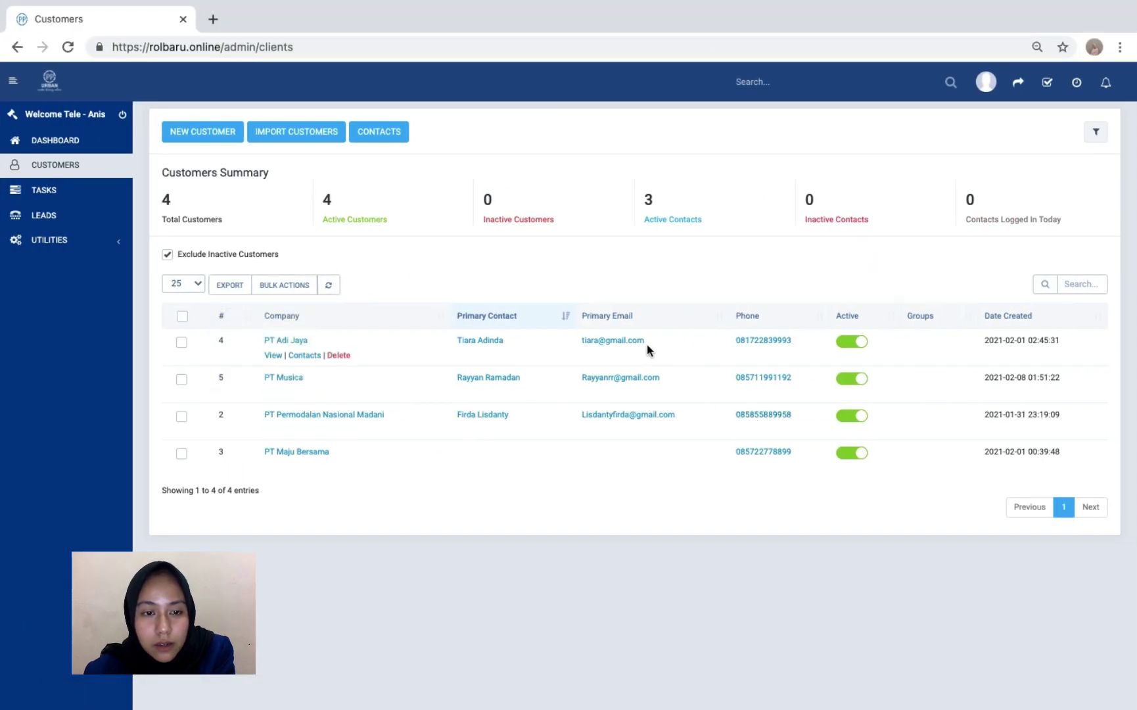
left_click(846, 386)
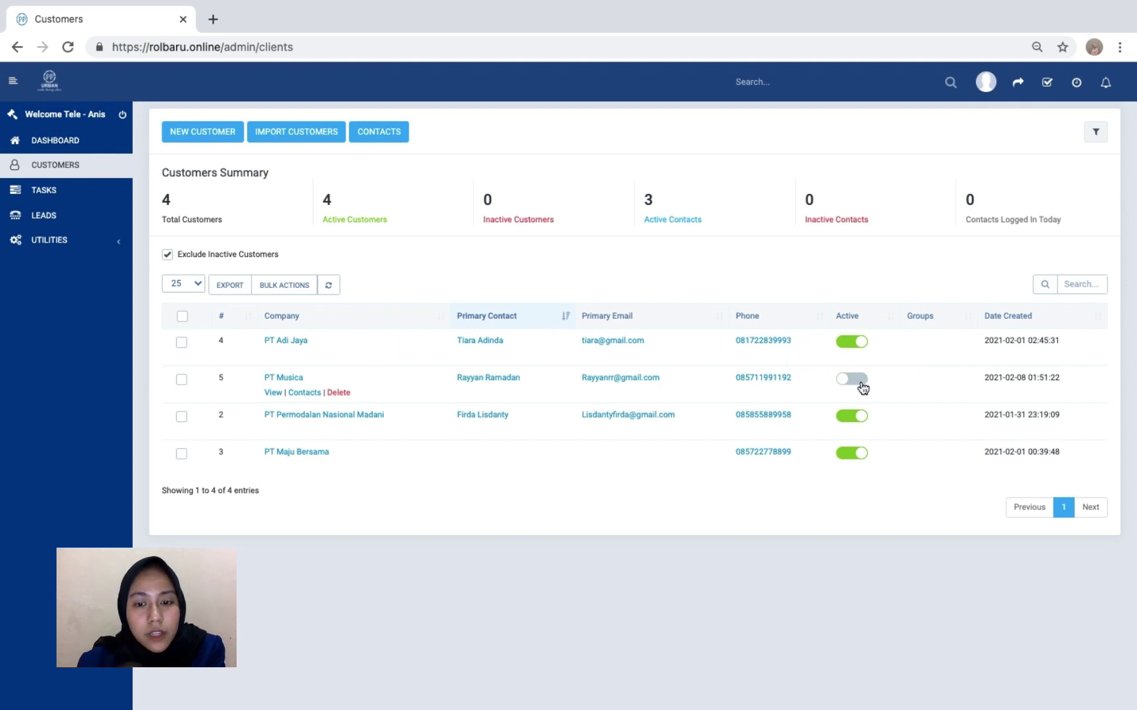
left_click(861, 387)
left_click(838, 385)
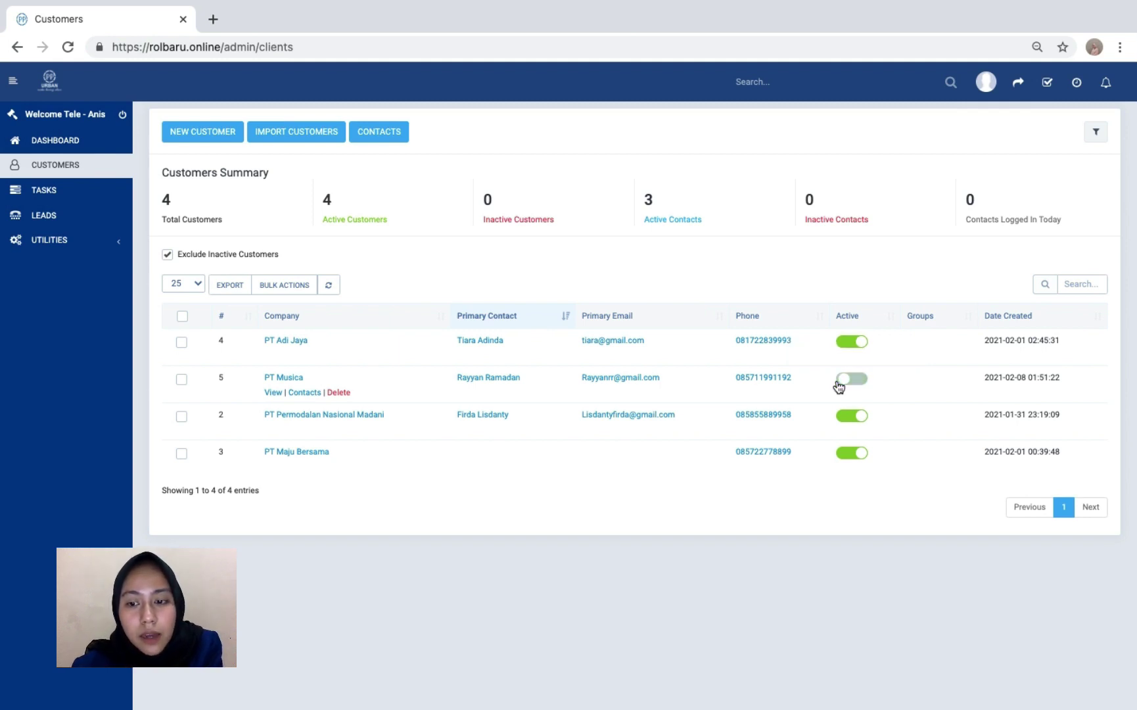
left_click(858, 383)
left_click(838, 385)
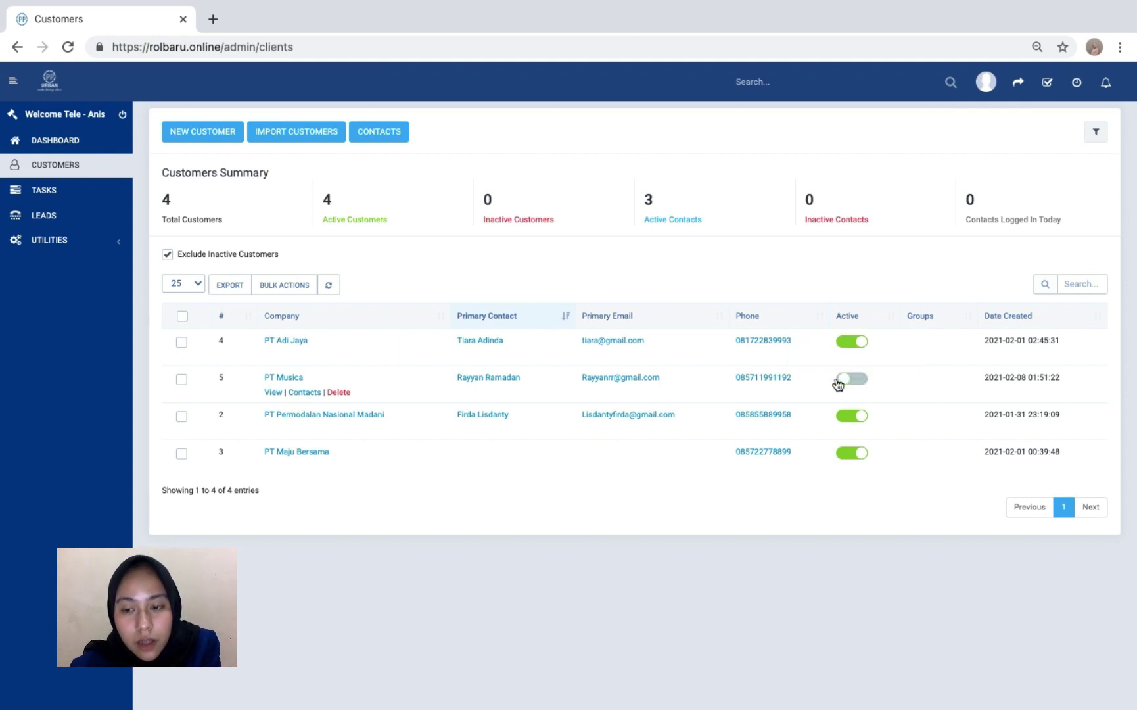
left_click(857, 379)
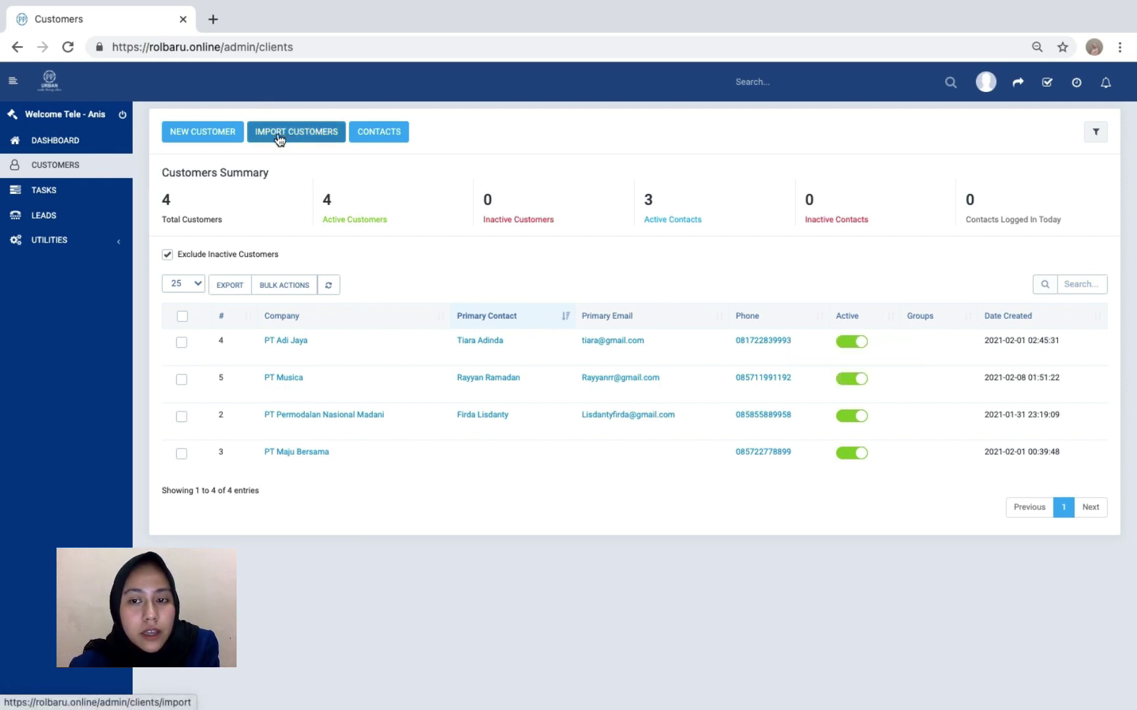
- Browse the New Customer, Customers, Tasks and Leads pages
left_click(229, 144)
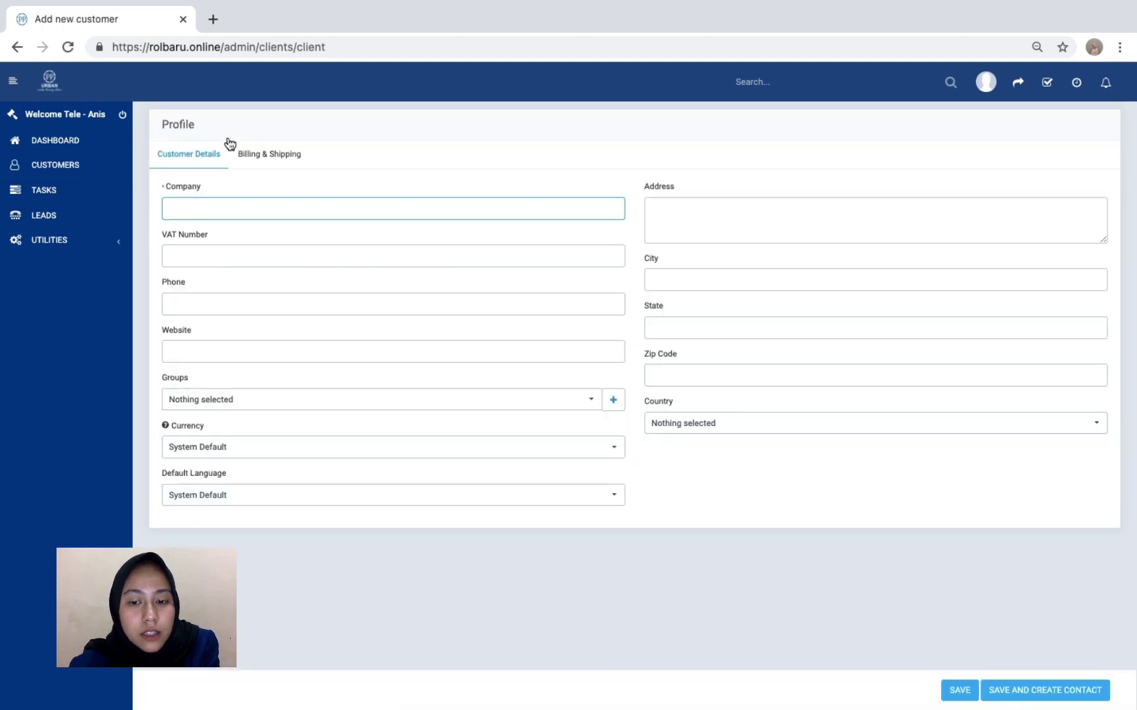
left_click(109, 170)
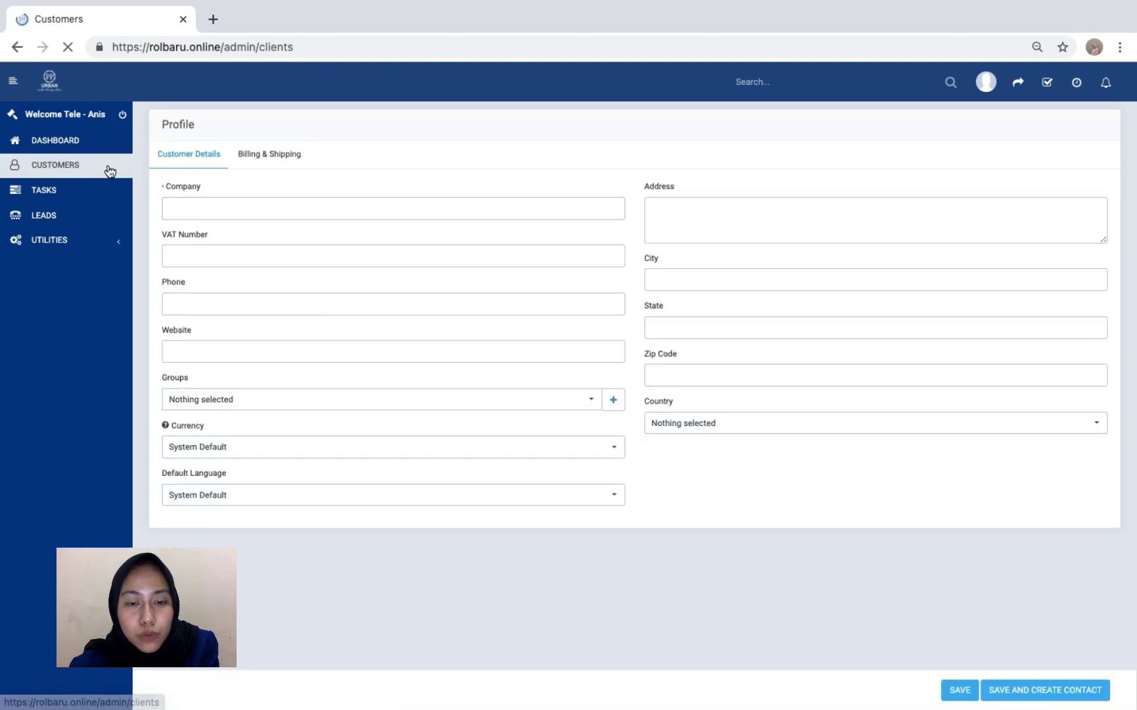
left_click(91, 191)
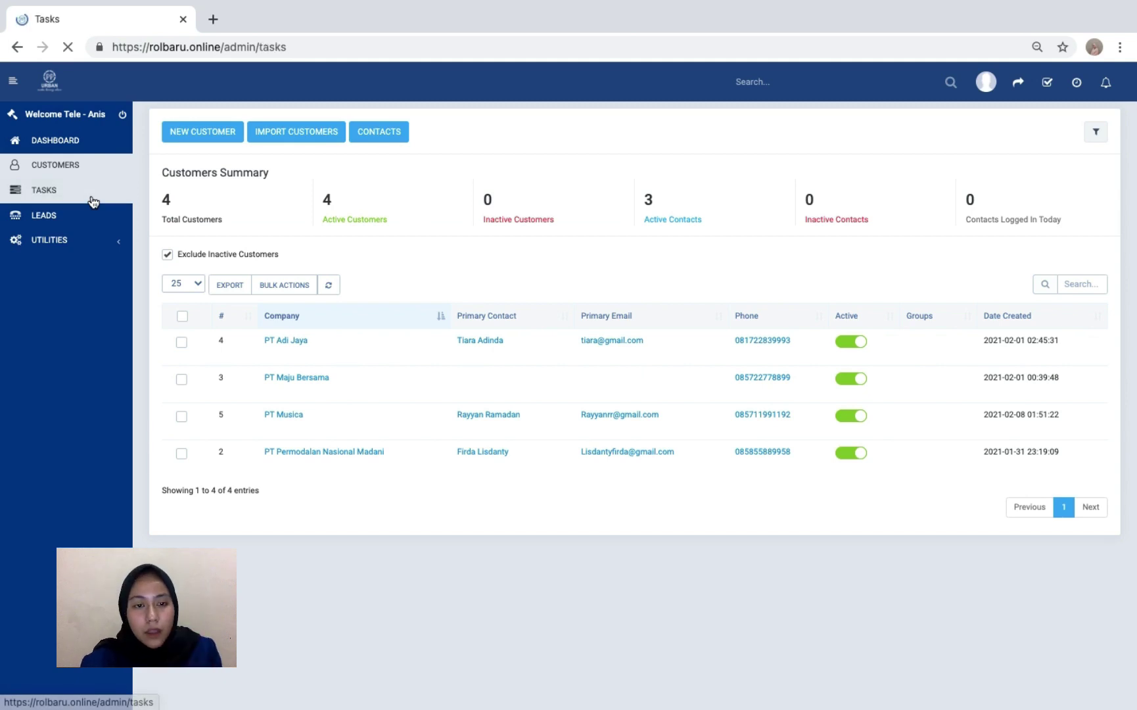
left_click(82, 217)
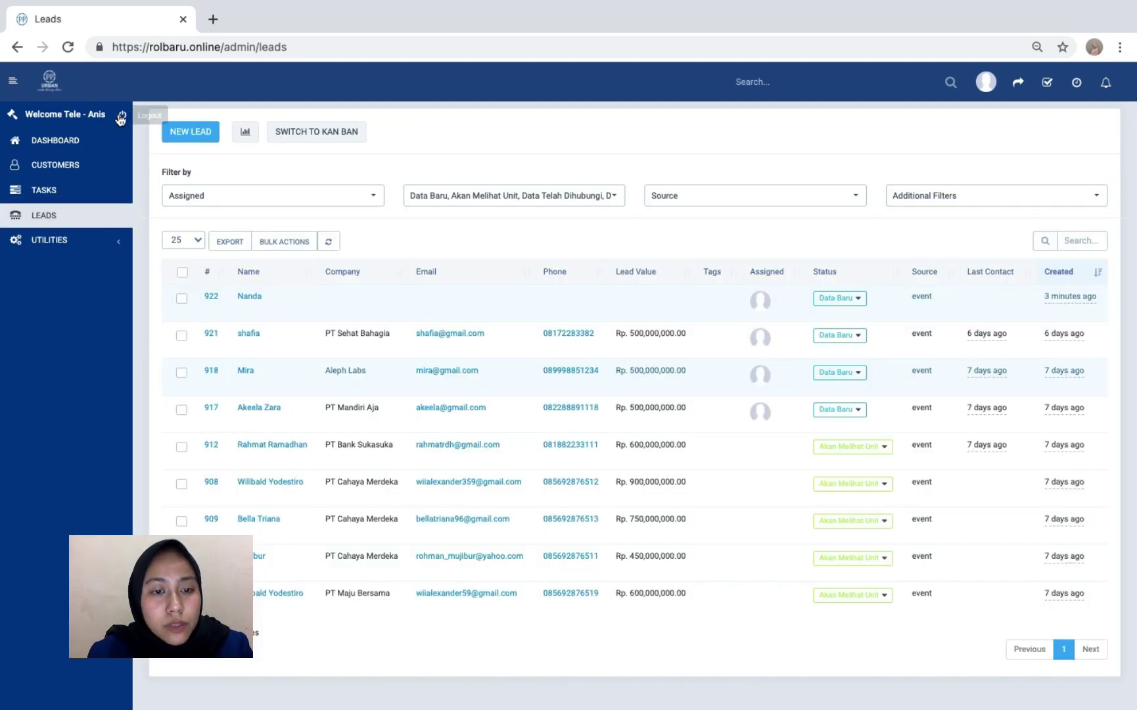
- Log out and sign in with the other saved account from the login suggestions
left_click(121, 117)
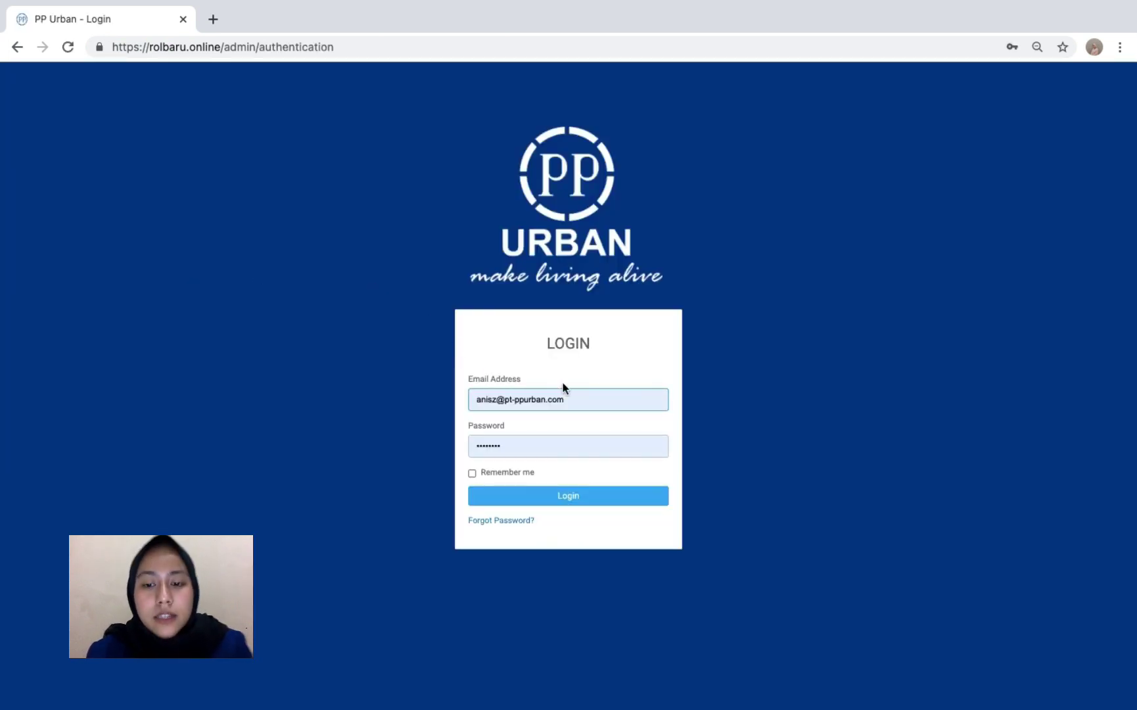
left_click(568, 398)
key("super+a")
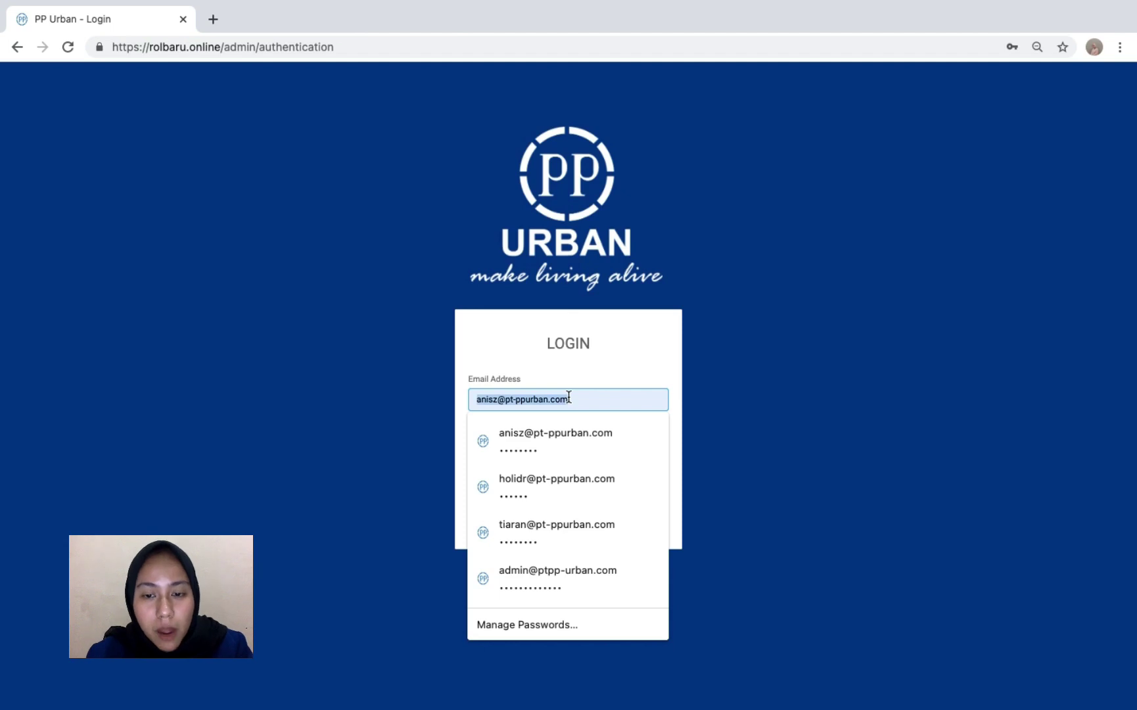
type("holidr")
left_click(562, 439)
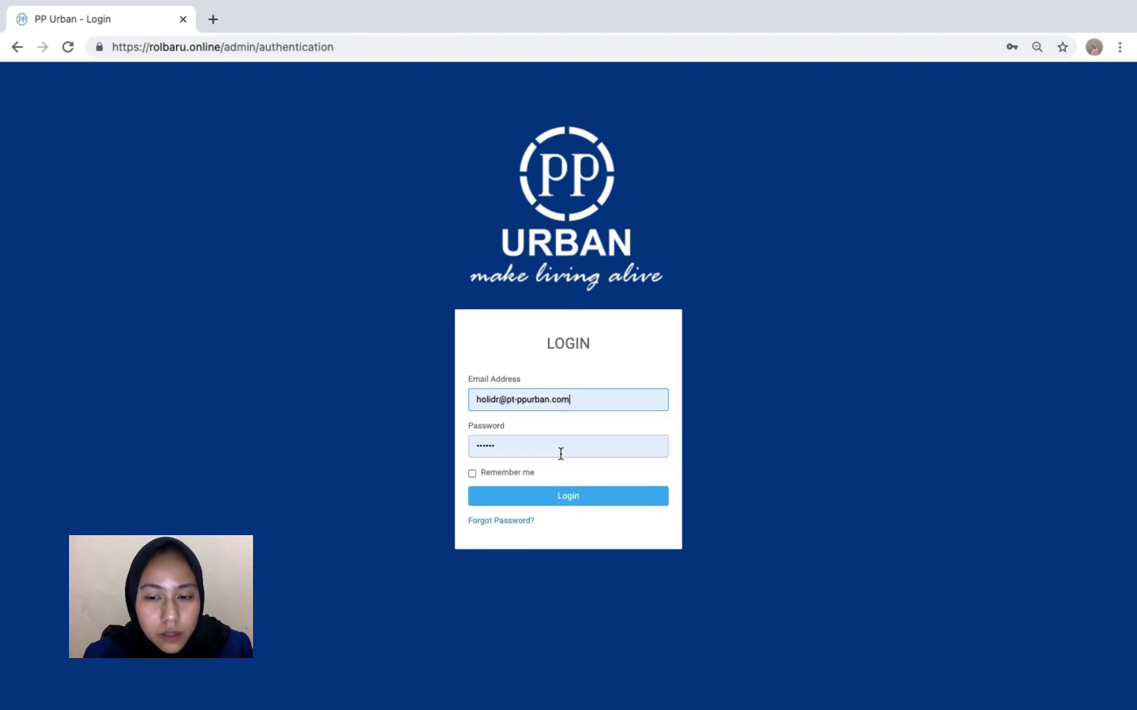
left_click(559, 492)
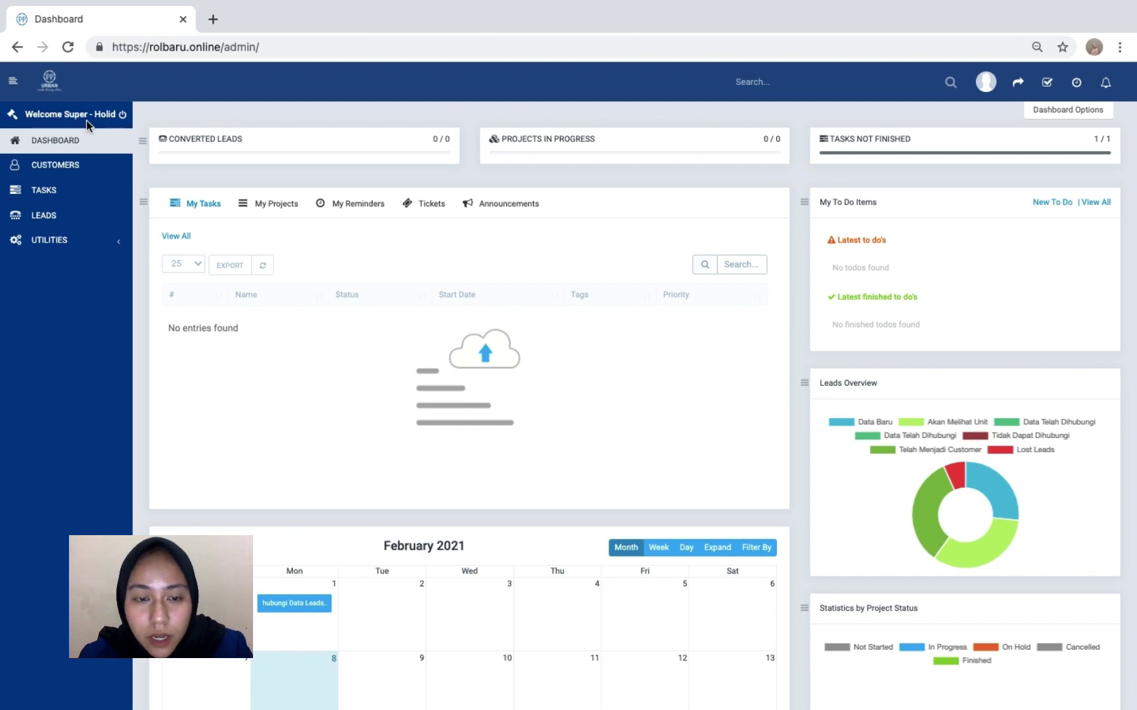
- Review the newly signed-in dashboard and bring up the Customers list
scroll(505, 292, "down", 5)
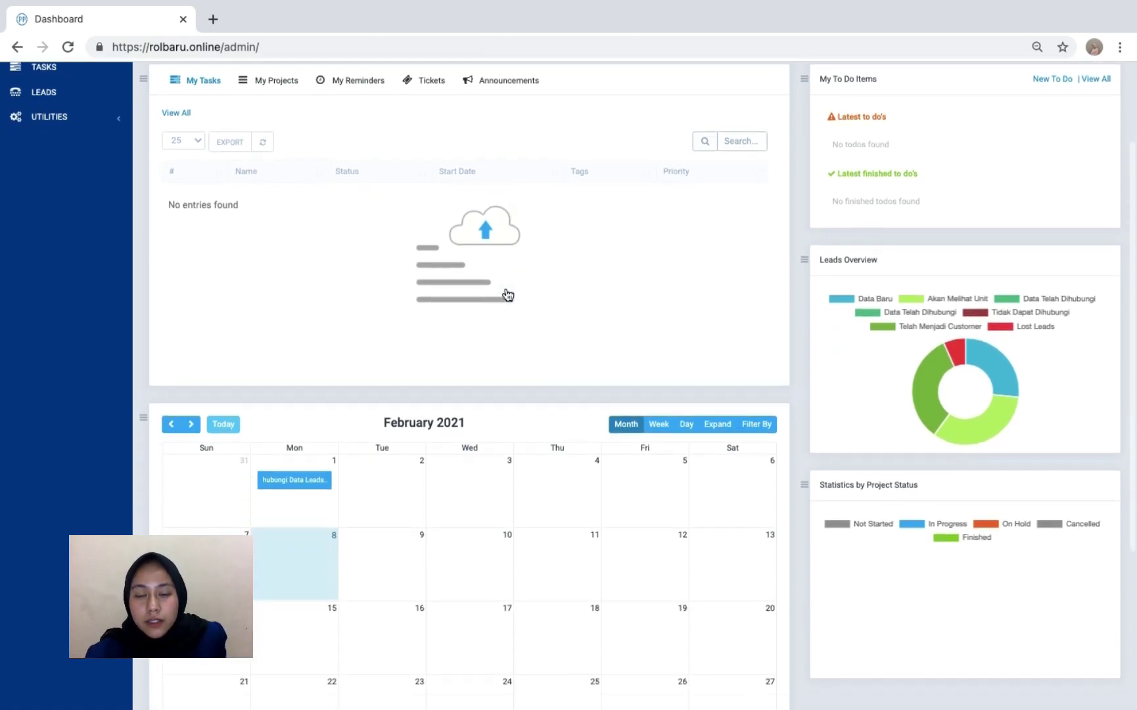
scroll(505, 292, "up", 5)
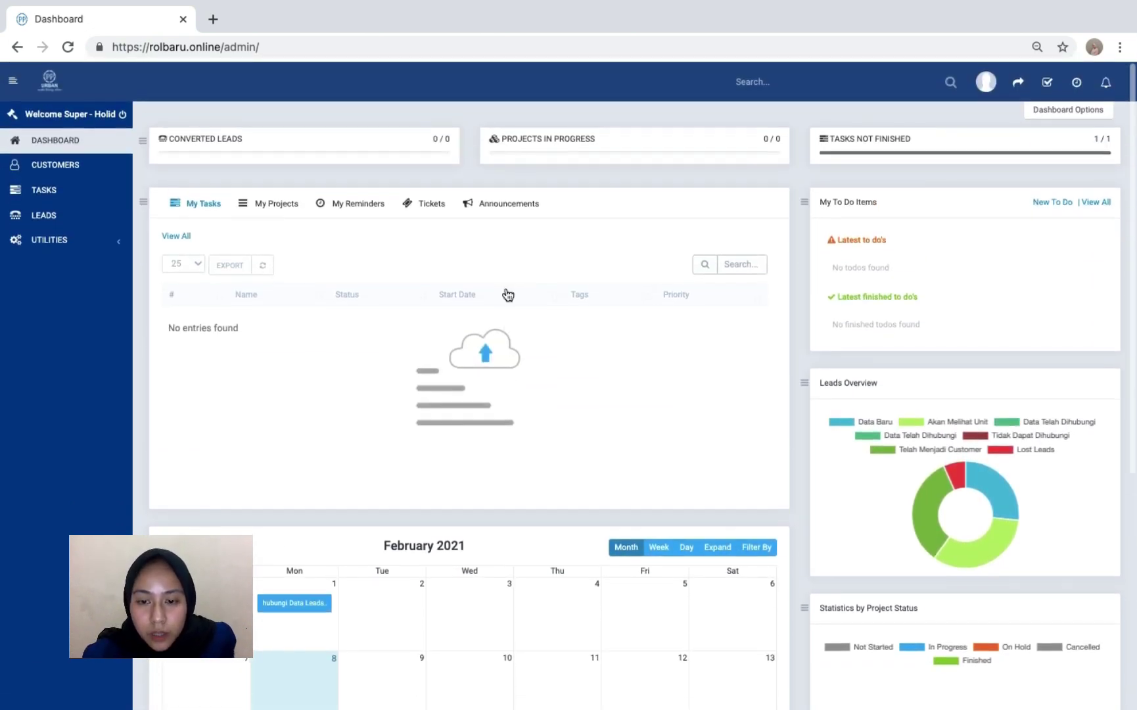
scroll(505, 292, "down", 1)
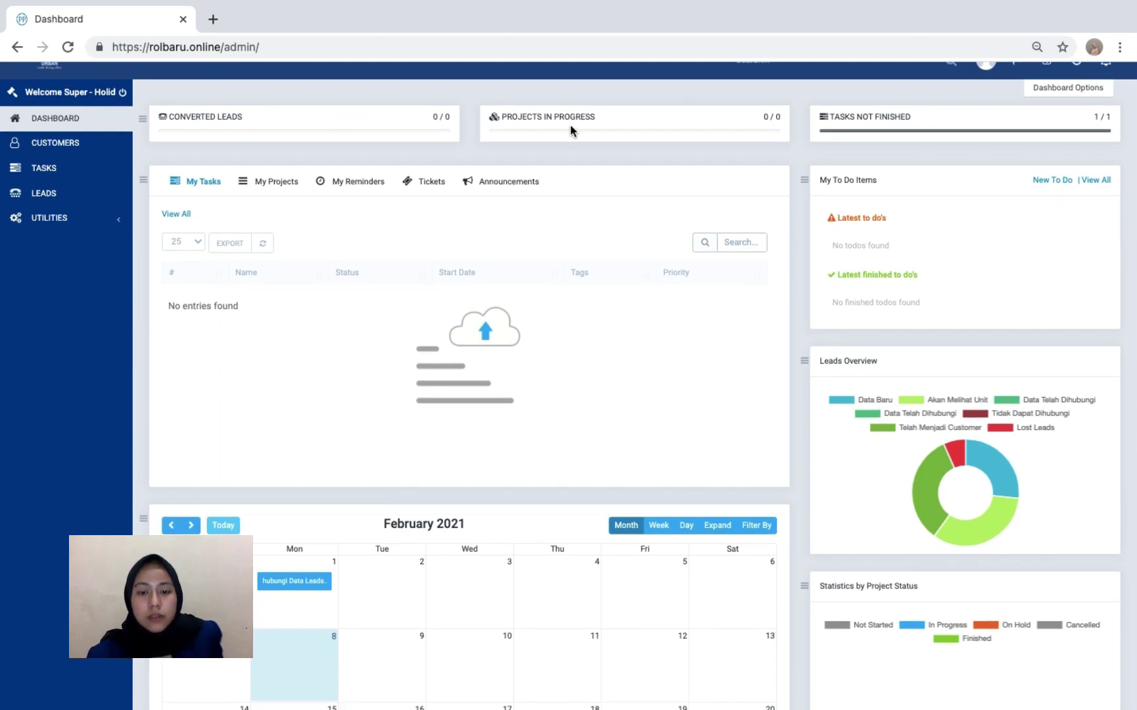
scroll(896, 125, "up", 1)
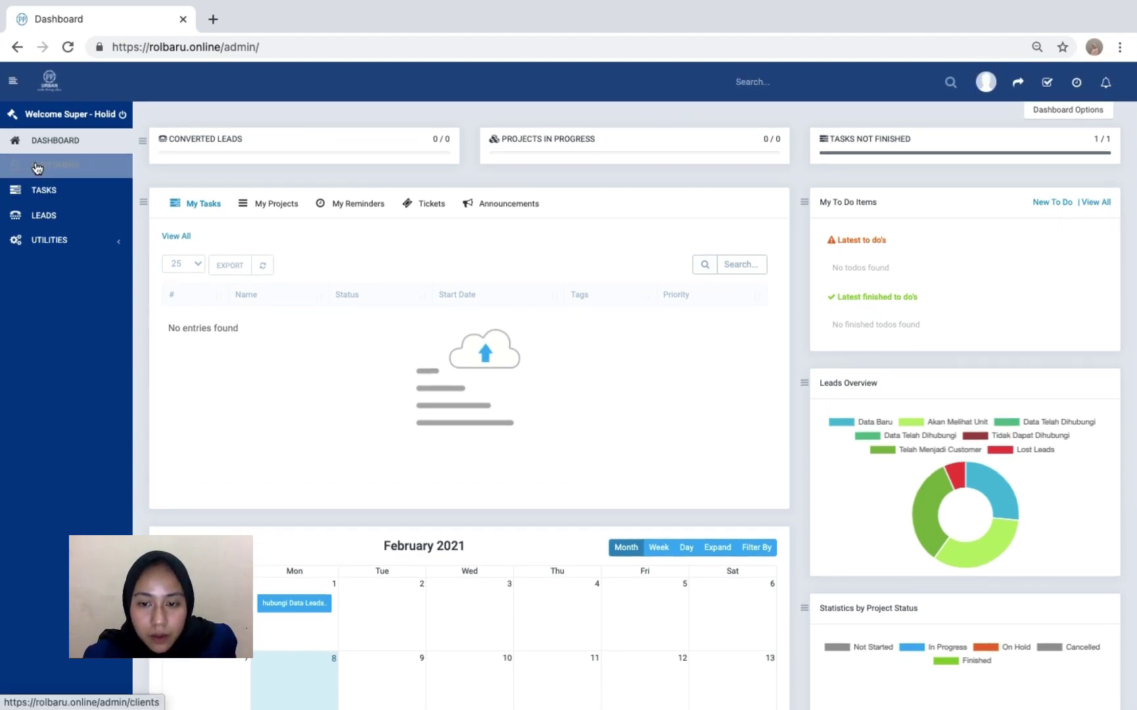
left_click(39, 165)
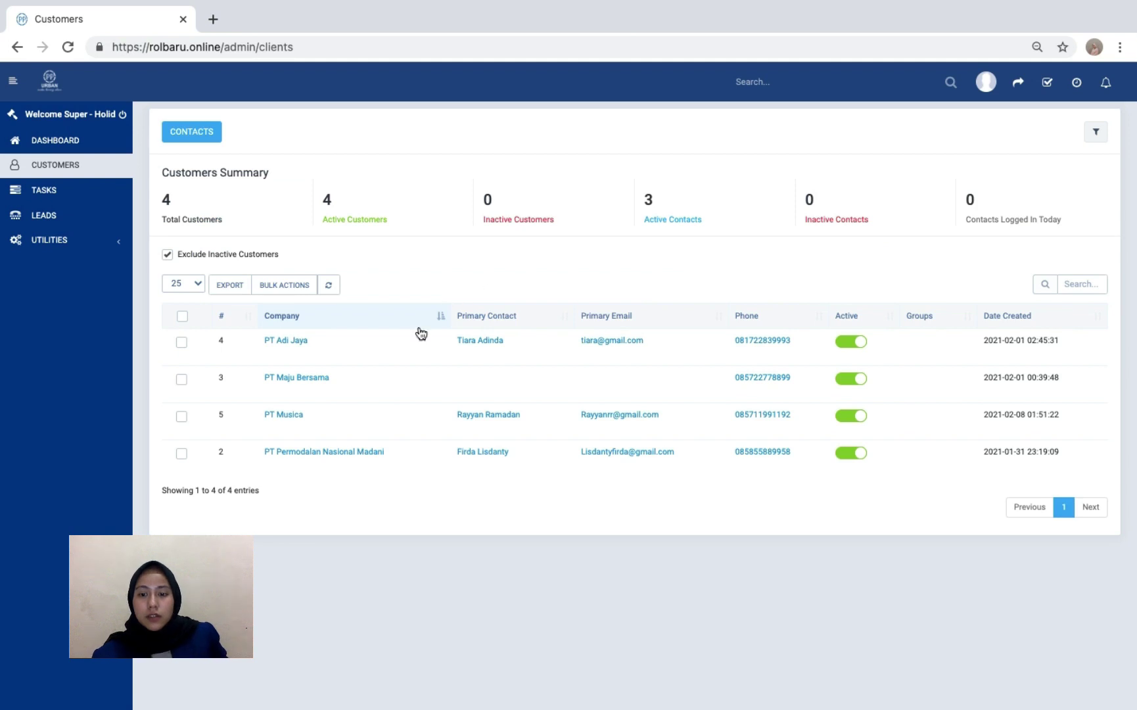
- Open PT Musica's primary contact record and review its details
left_click(513, 415)
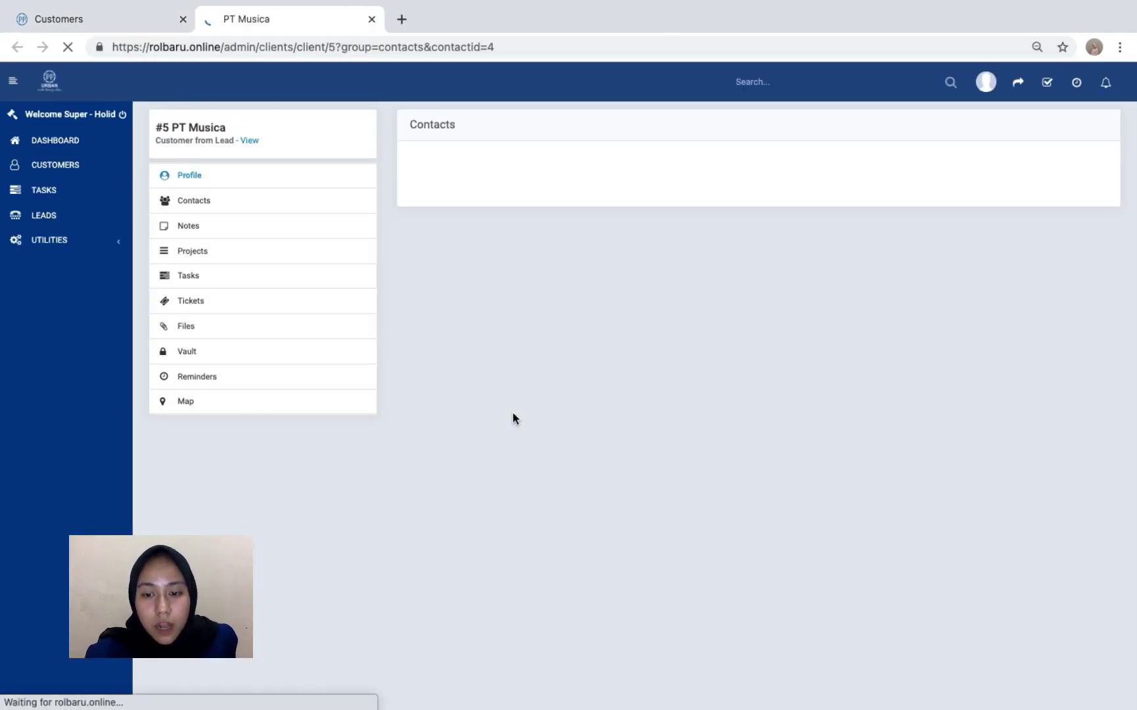
scroll(606, 247, "down", 3)
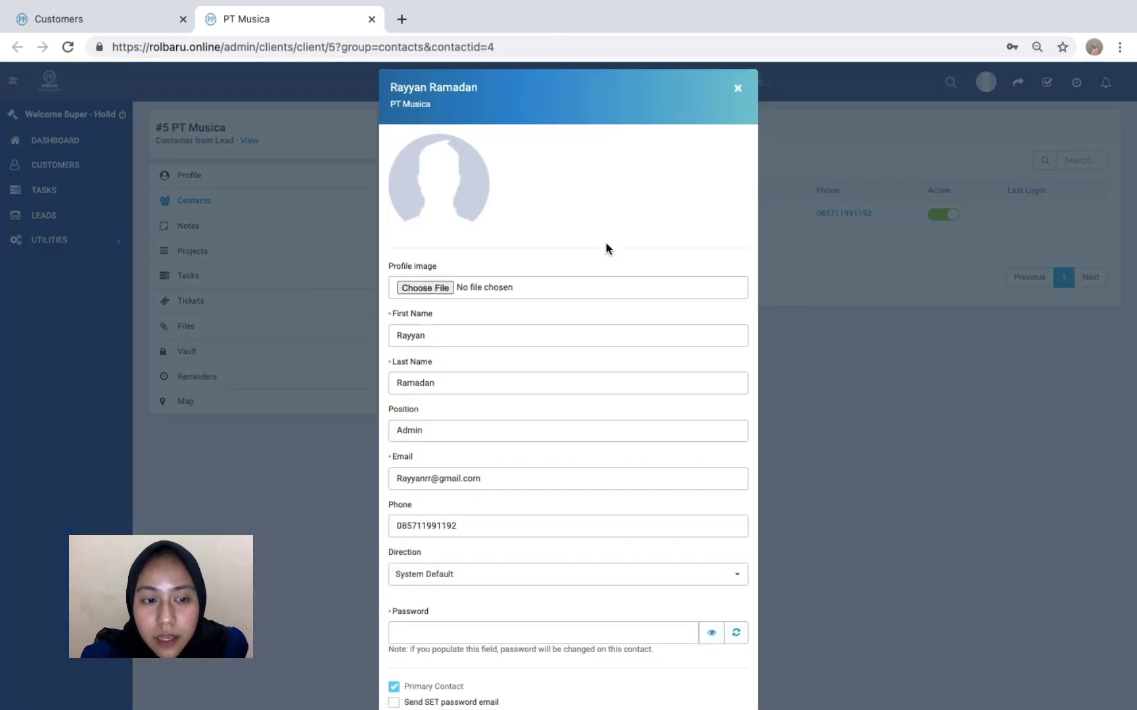
scroll(605, 248, "down", 4)
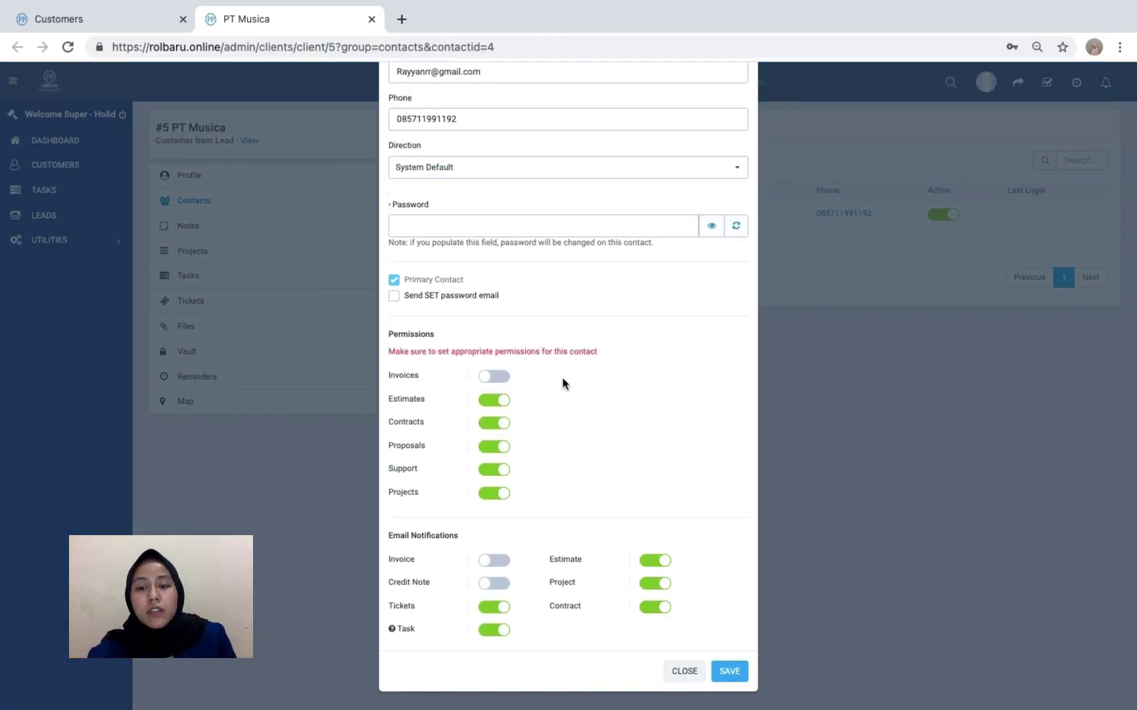
scroll(563, 383, "up", 6)
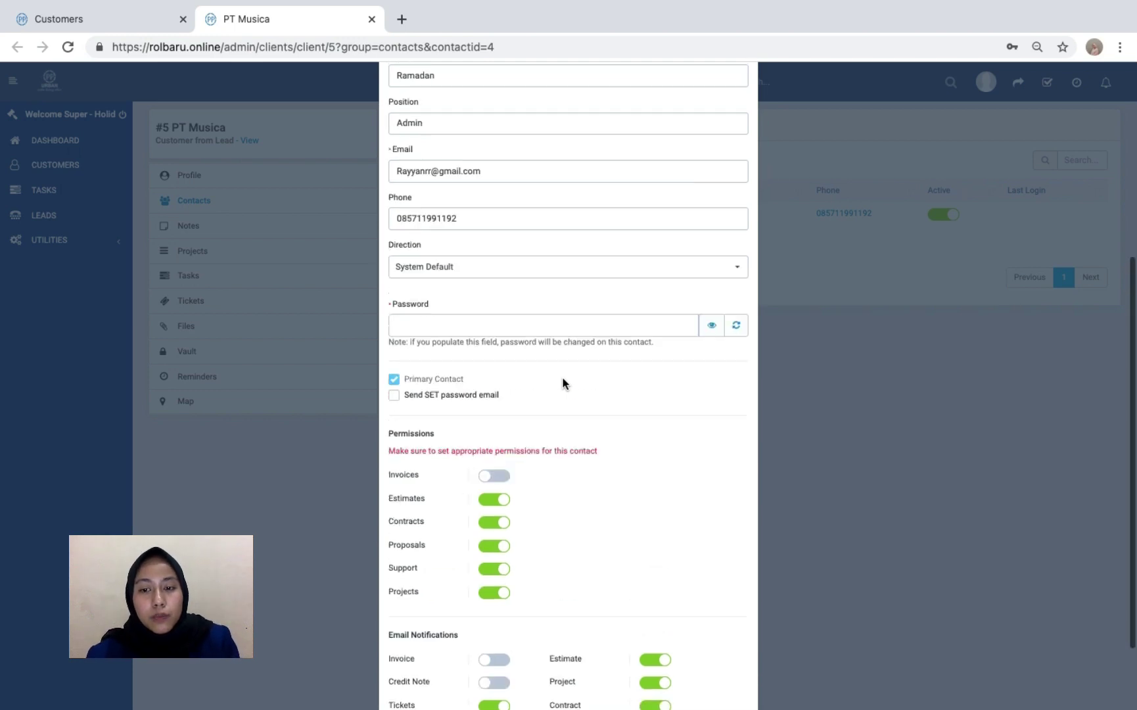
scroll(563, 381, "down", 3)
scroll(563, 380, "down", 3)
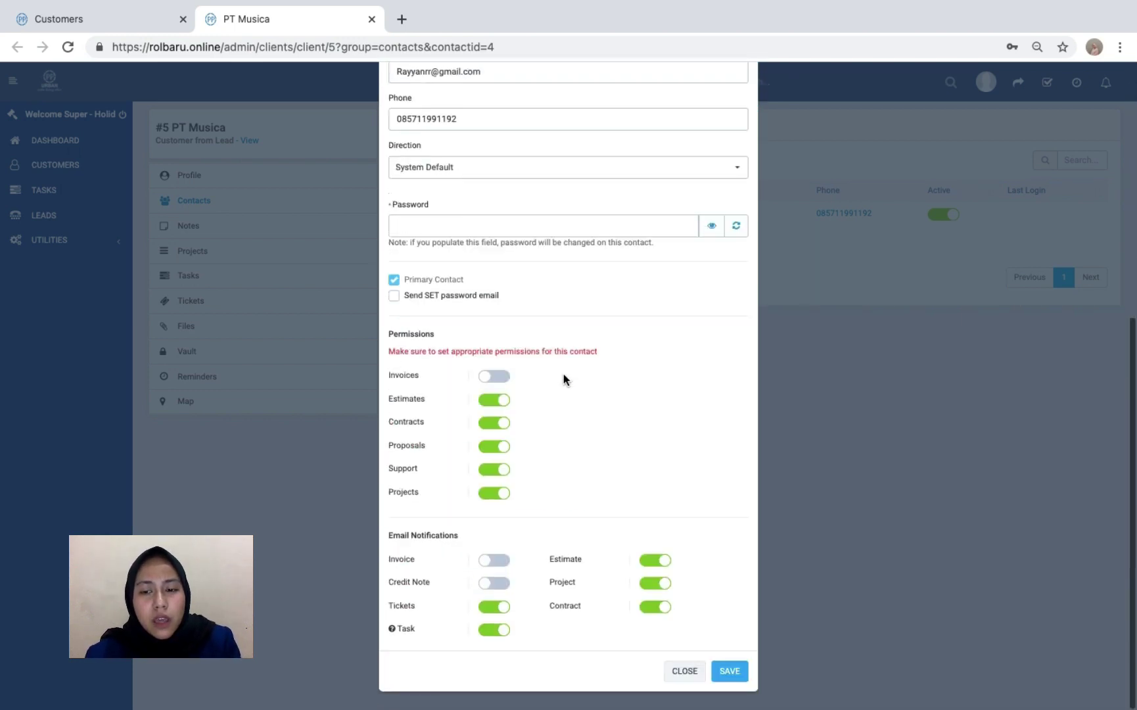
scroll(563, 380, "up", 6)
scroll(563, 380, "down", 2)
scroll(563, 380, "down", 5)
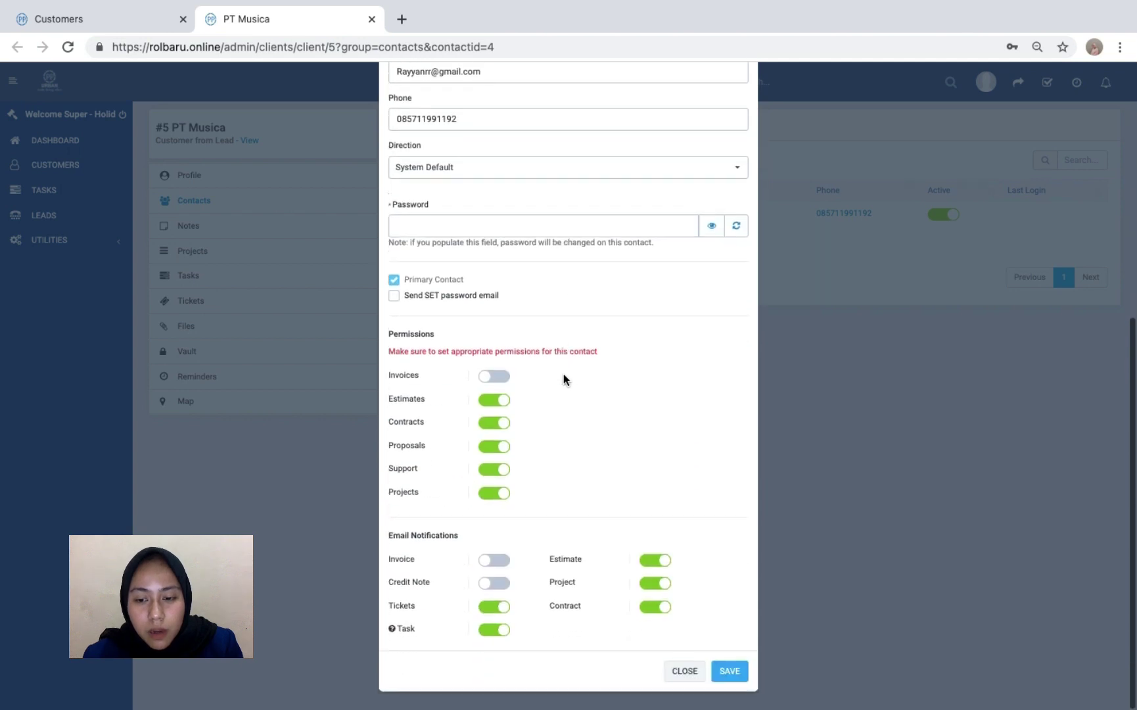
scroll(563, 379, "up", 3)
scroll(563, 374, "up", 4)
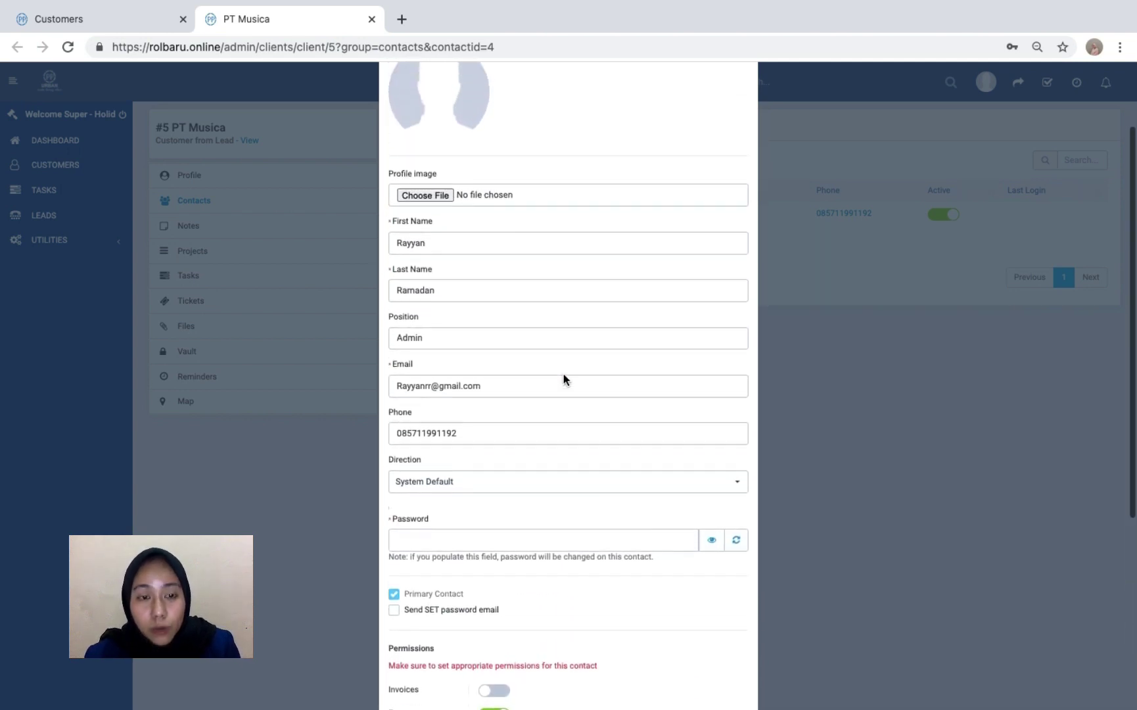
scroll(563, 375, "down", 1)
scroll(563, 375, "down", 5)
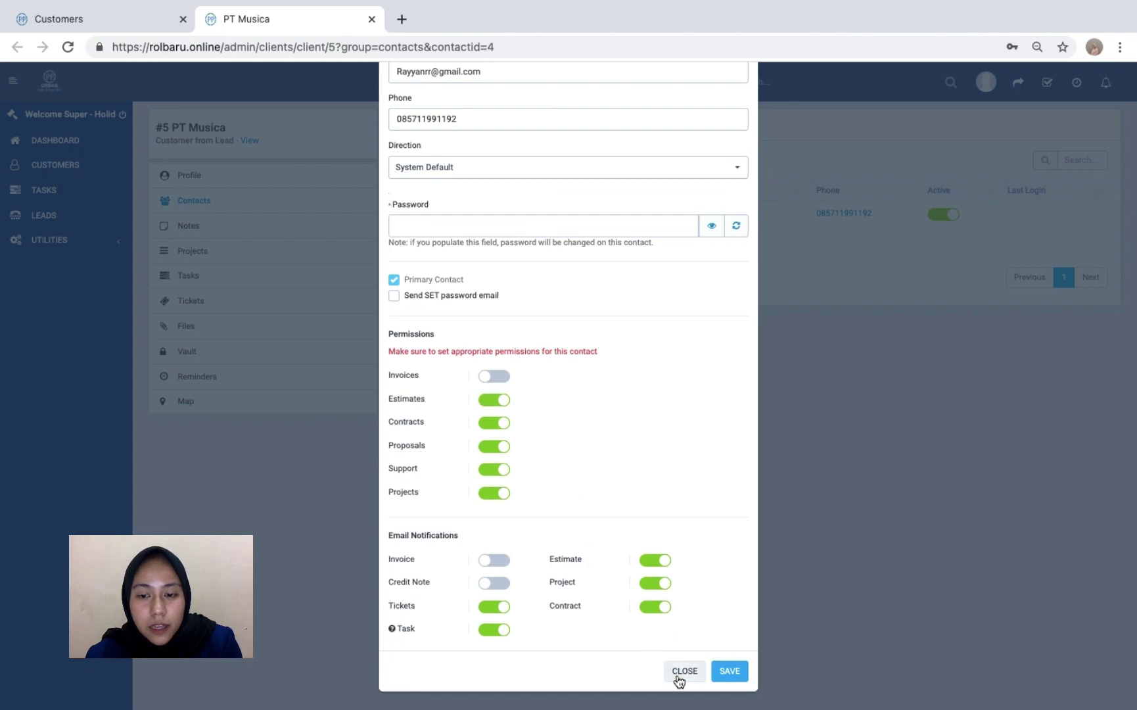
- Generate and reveal a new password for the contact, save it, and dismiss Chrome's prompt
left_click(736, 227)
left_click(711, 226)
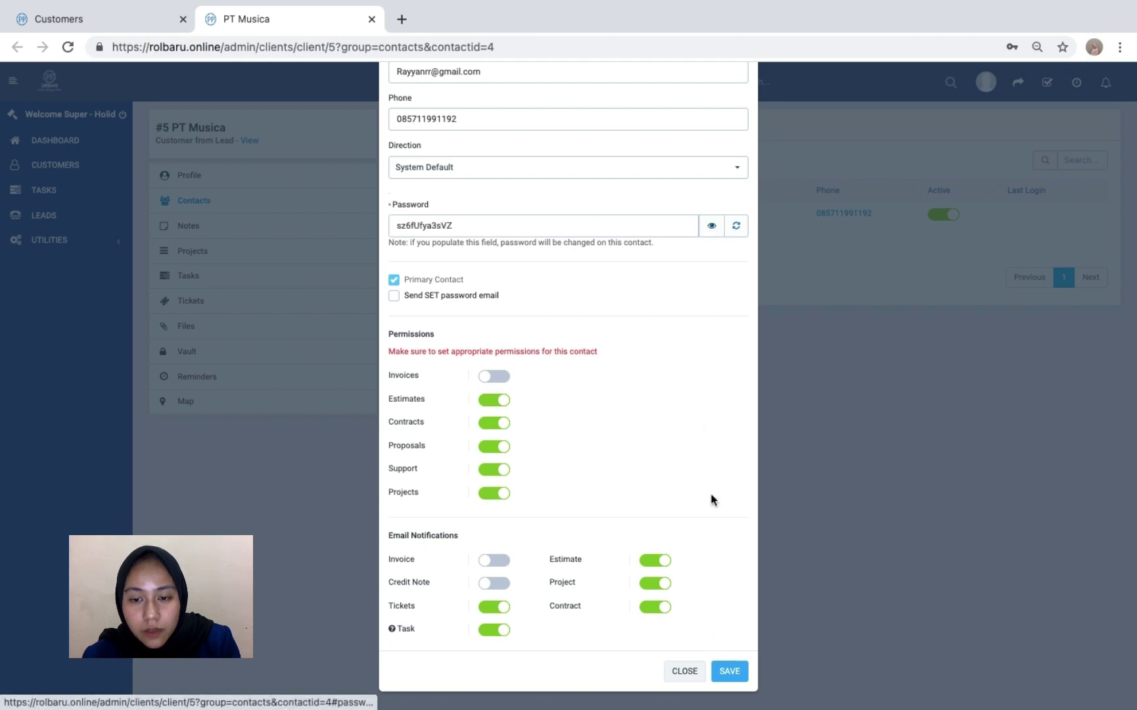
left_click(728, 671)
left_click(912, 309)
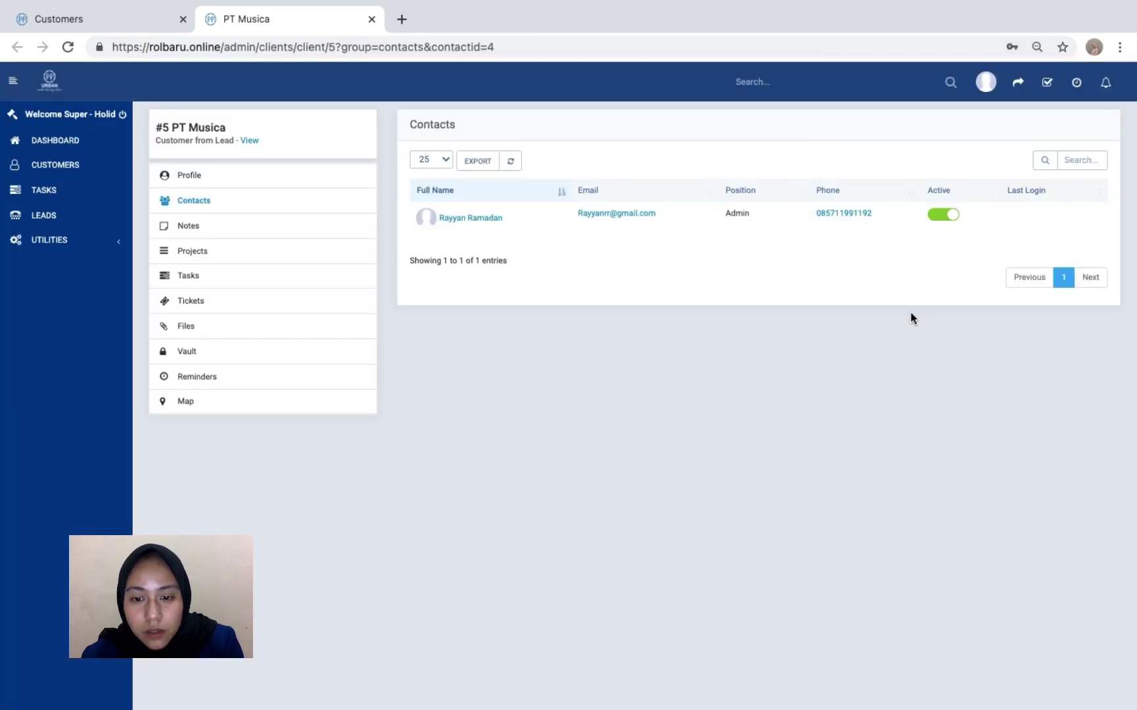
left_click(93, 142)
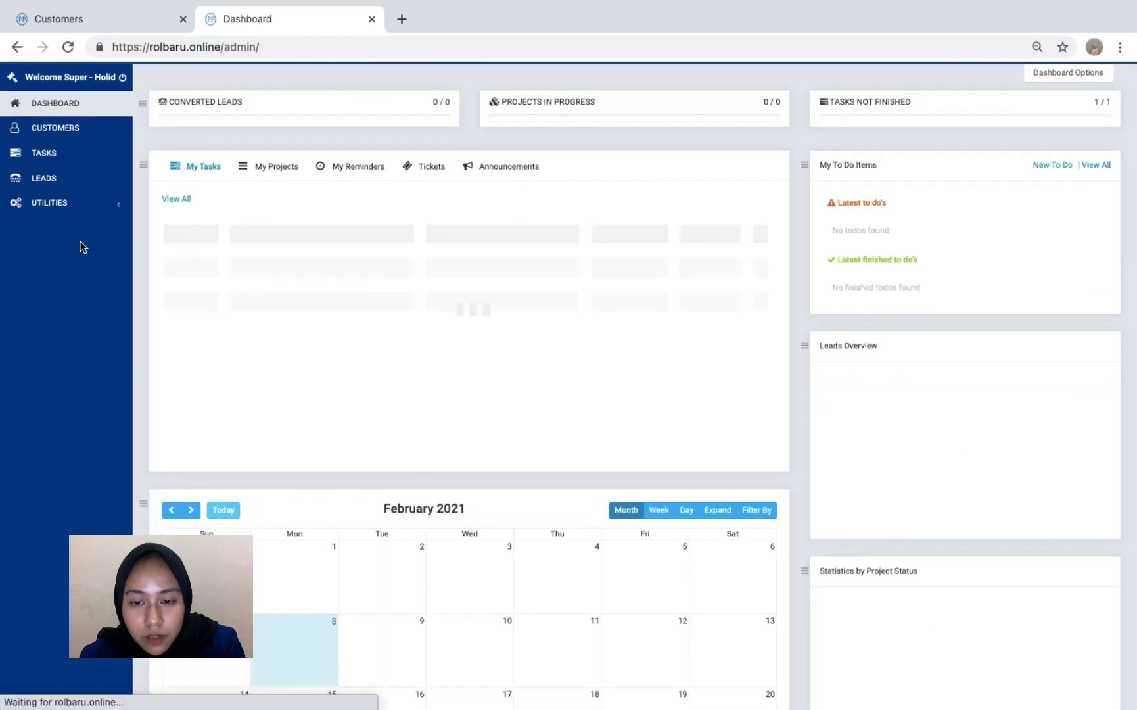
- From the leads list, open lead #922's assigned telemarketing staff member's profile page
left_click(46, 215)
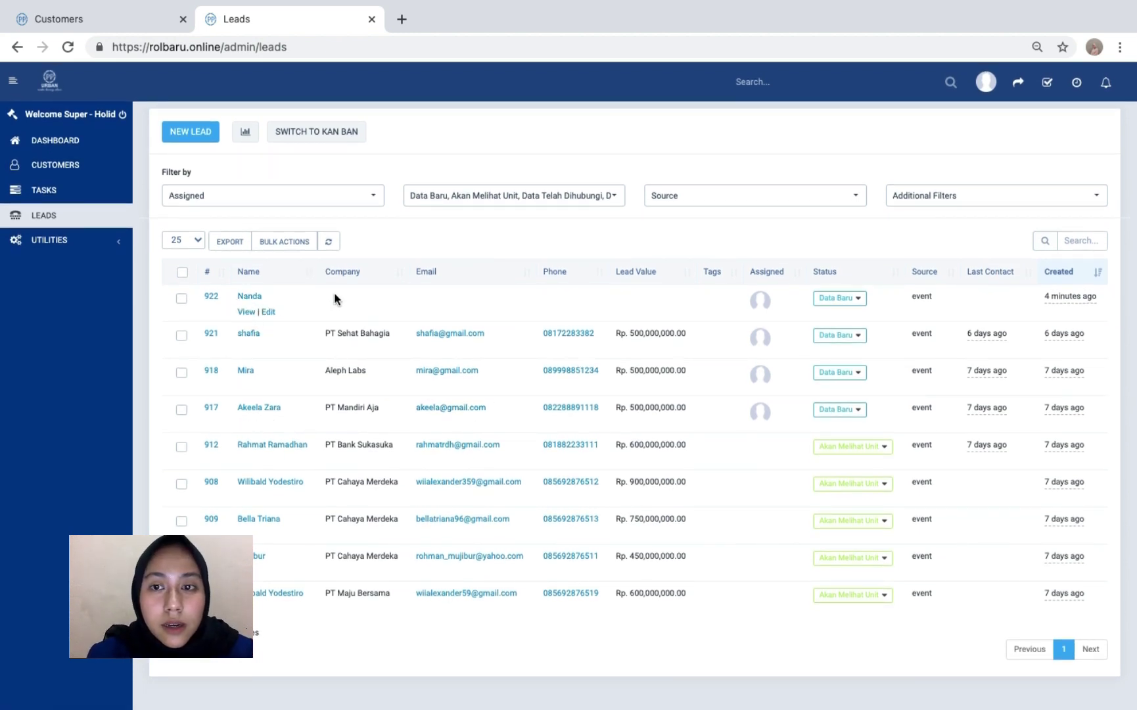
left_click(252, 299)
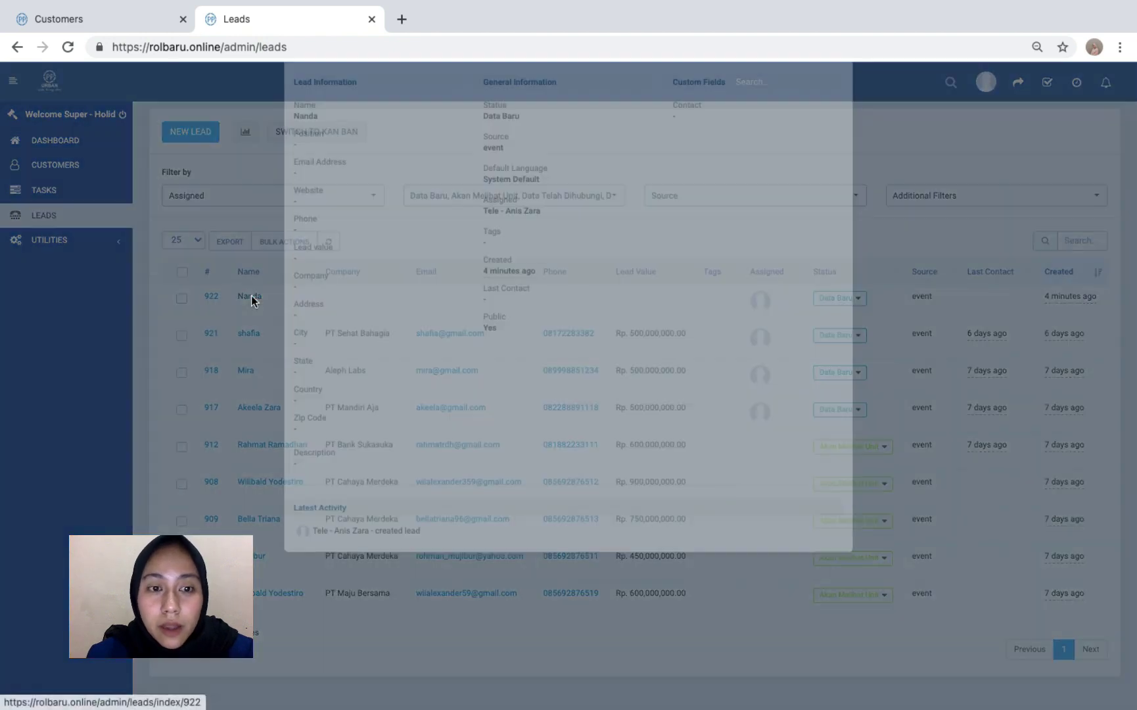
left_click(864, 300)
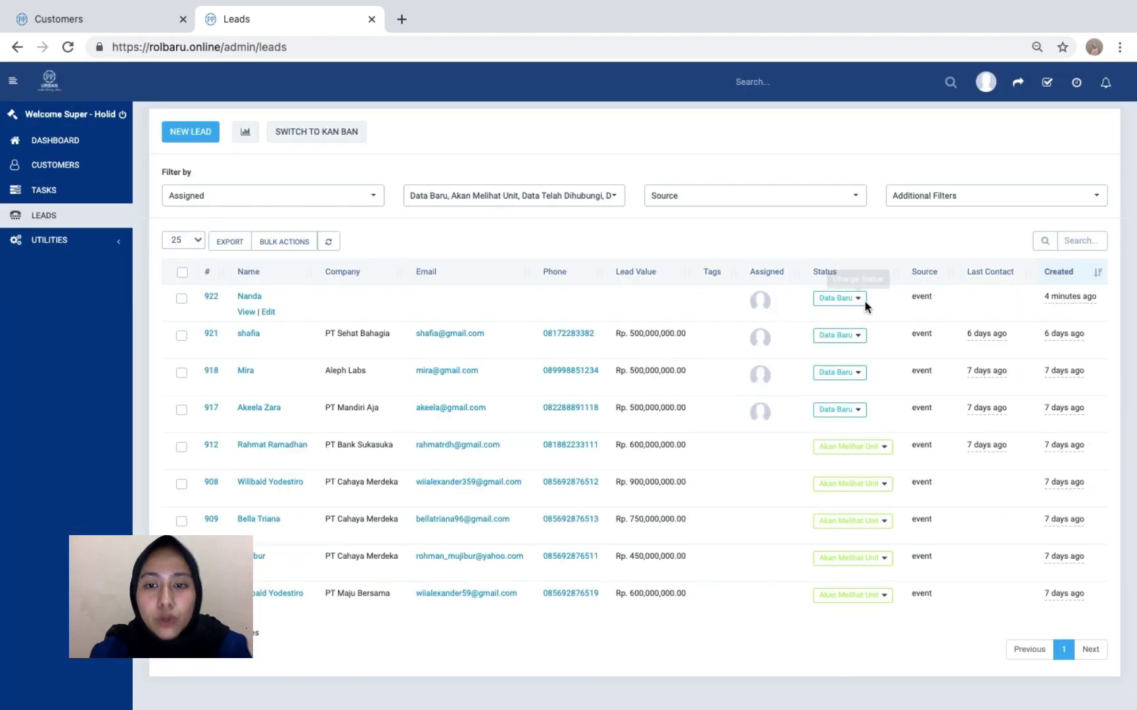
left_click(755, 303)
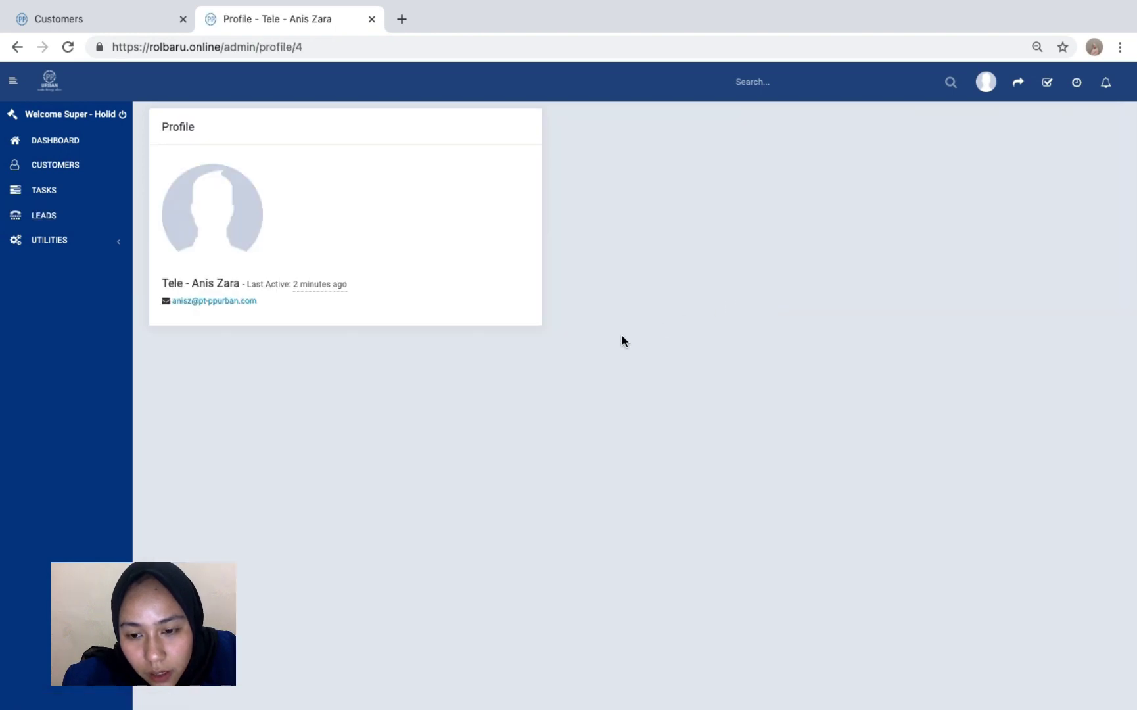
scroll(621, 341, "left", 5)
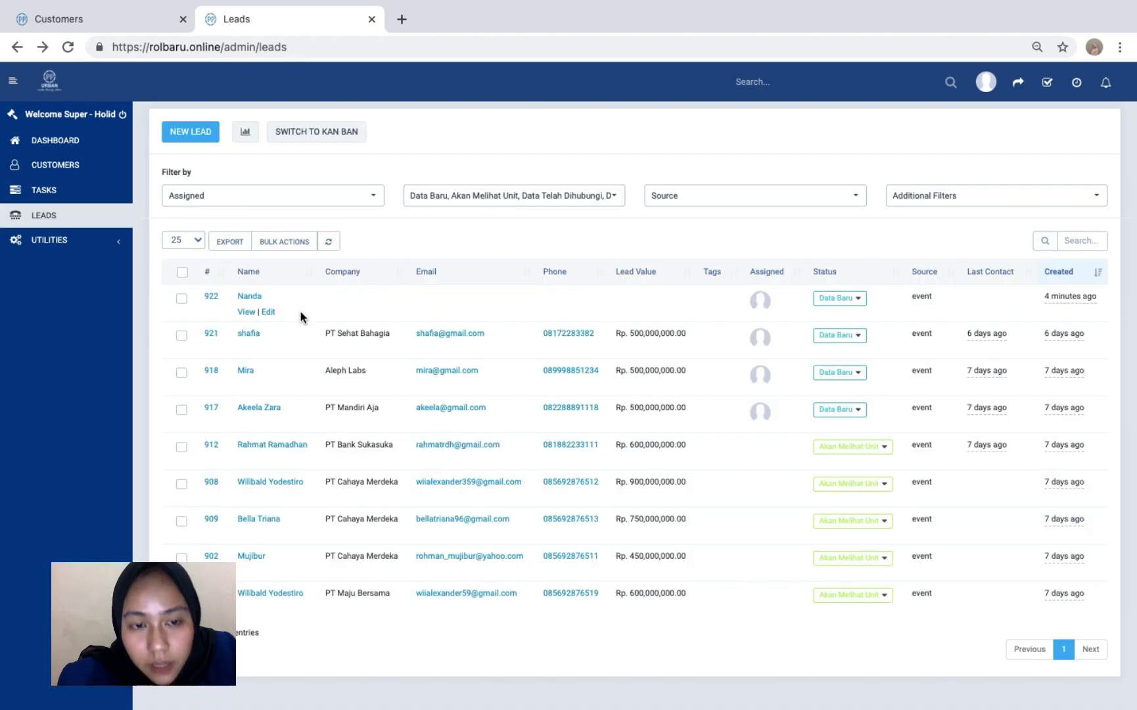
left_click(759, 301)
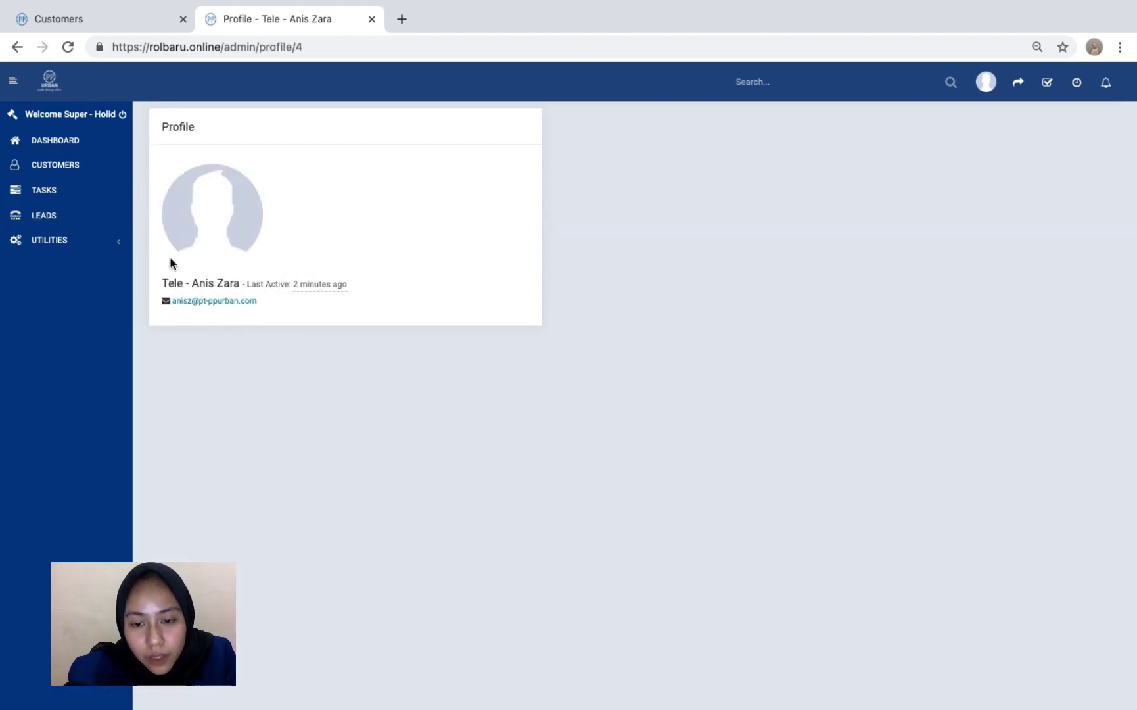
scroll(123, 221, "left", 5)
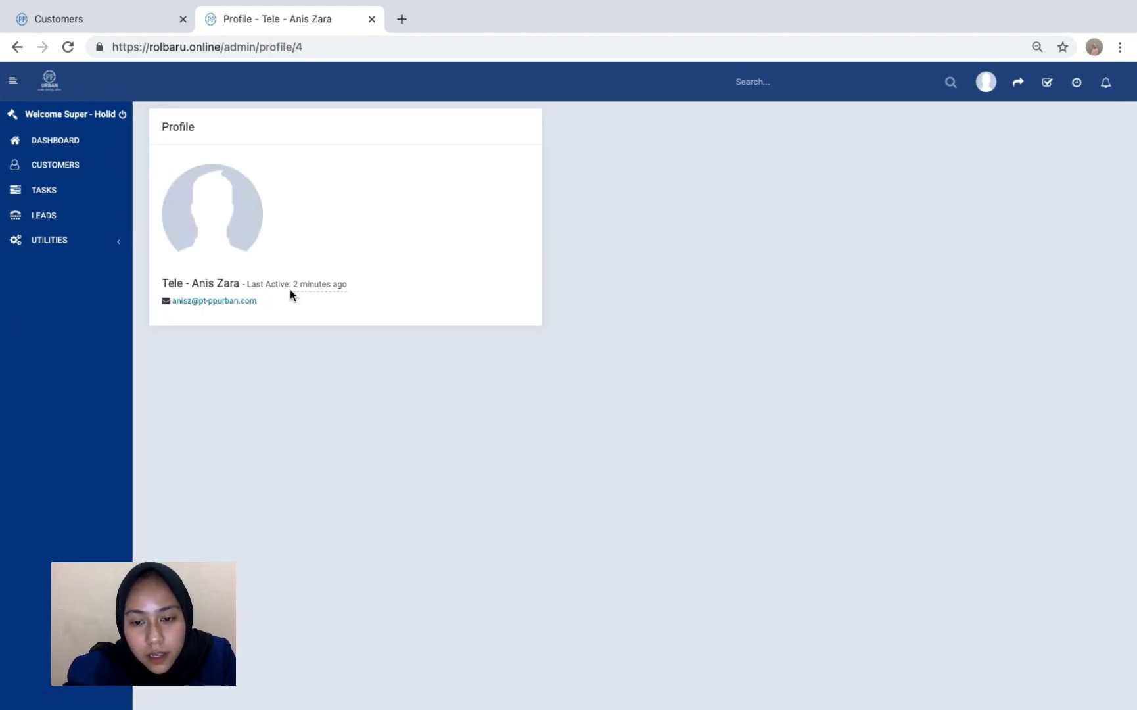
scroll(122, 222, "left", 5)
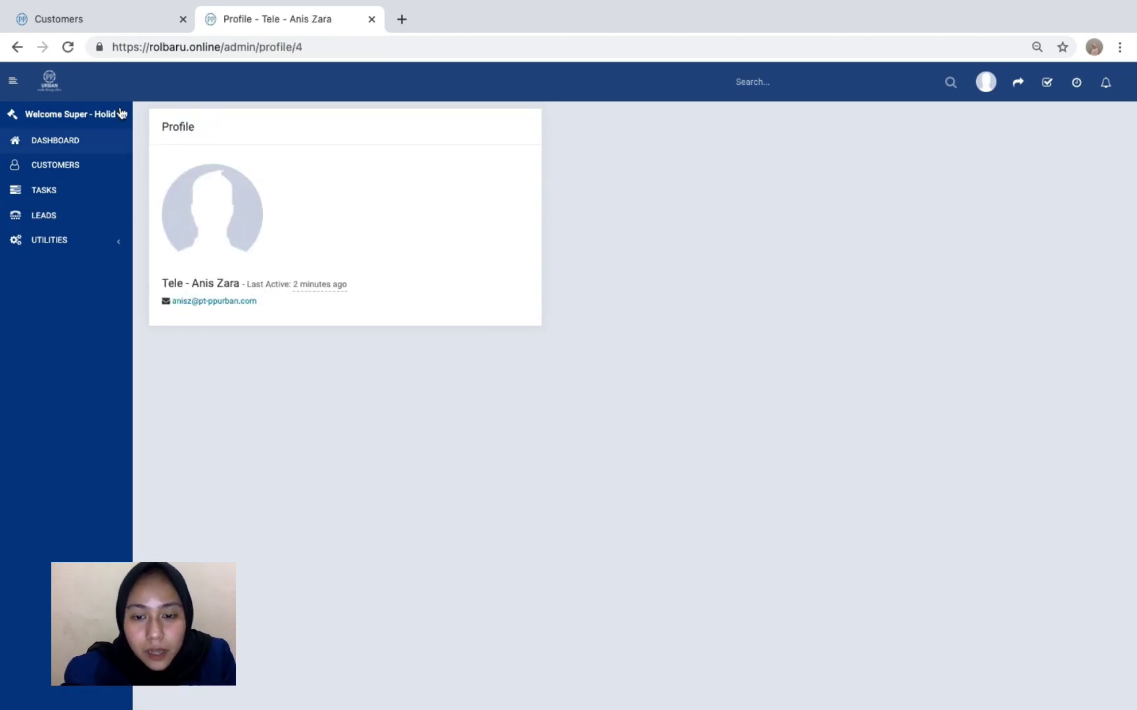
scroll(122, 224, "left", 5)
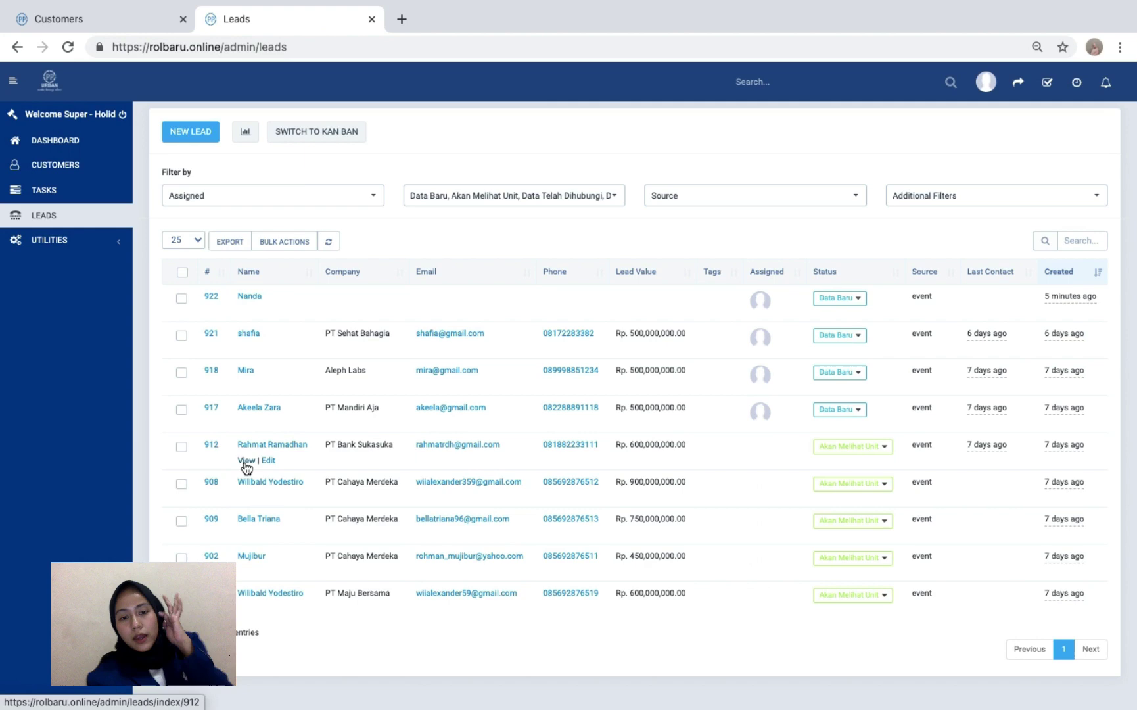
- Reassign lead #912 (PT Bank Sukasuka) from Admin Tata to a Tele staff member and save
left_click(245, 461)
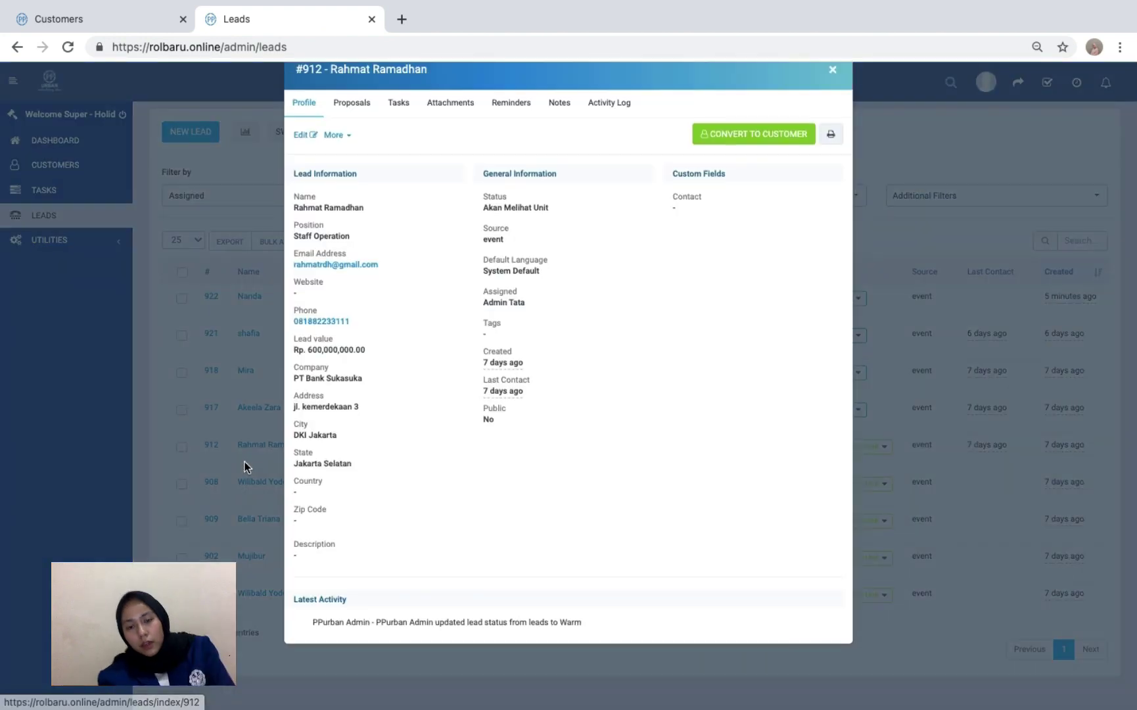
left_click(343, 167)
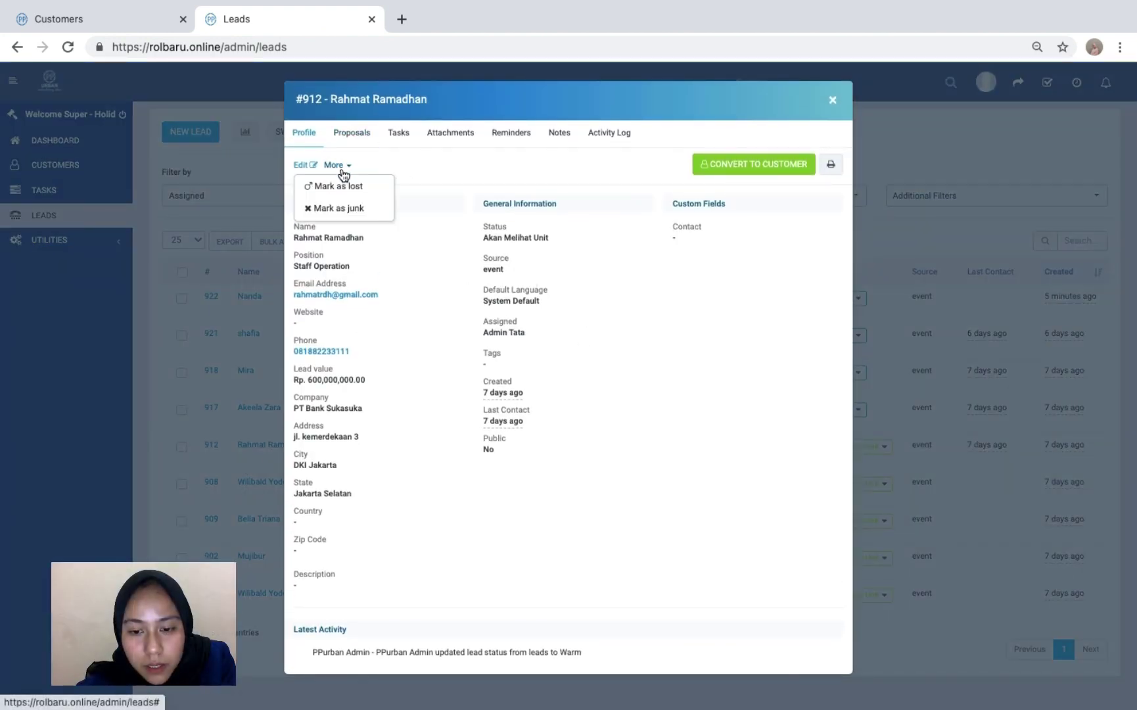
left_click(304, 165)
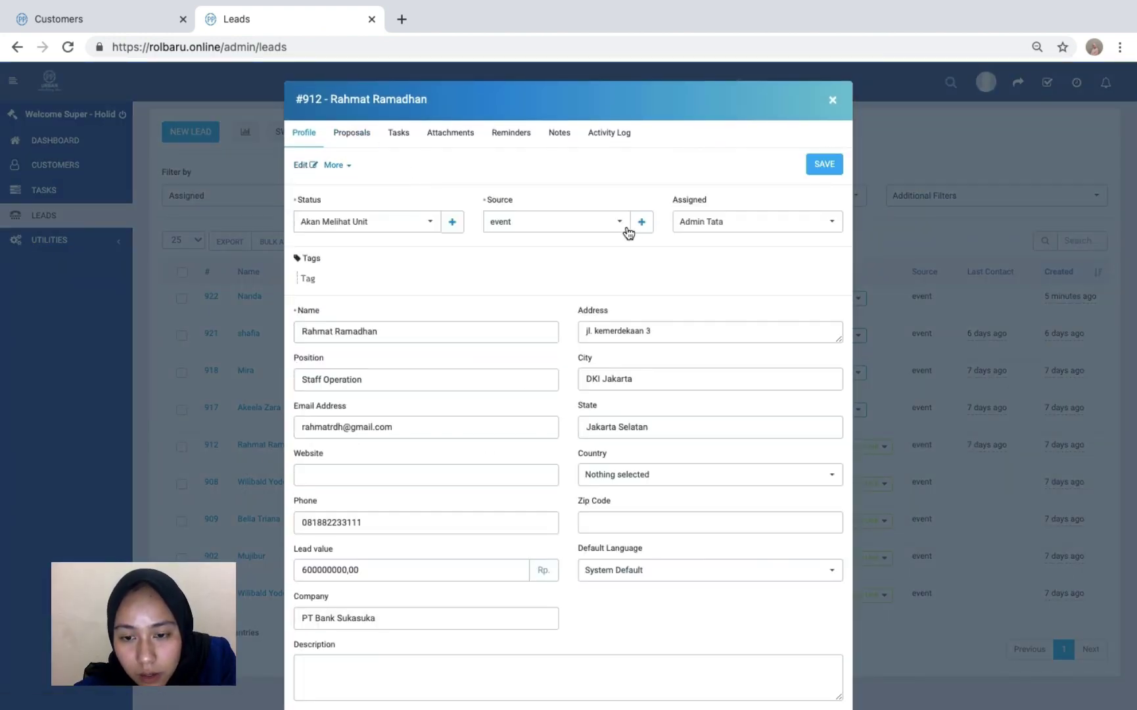
left_click(720, 235)
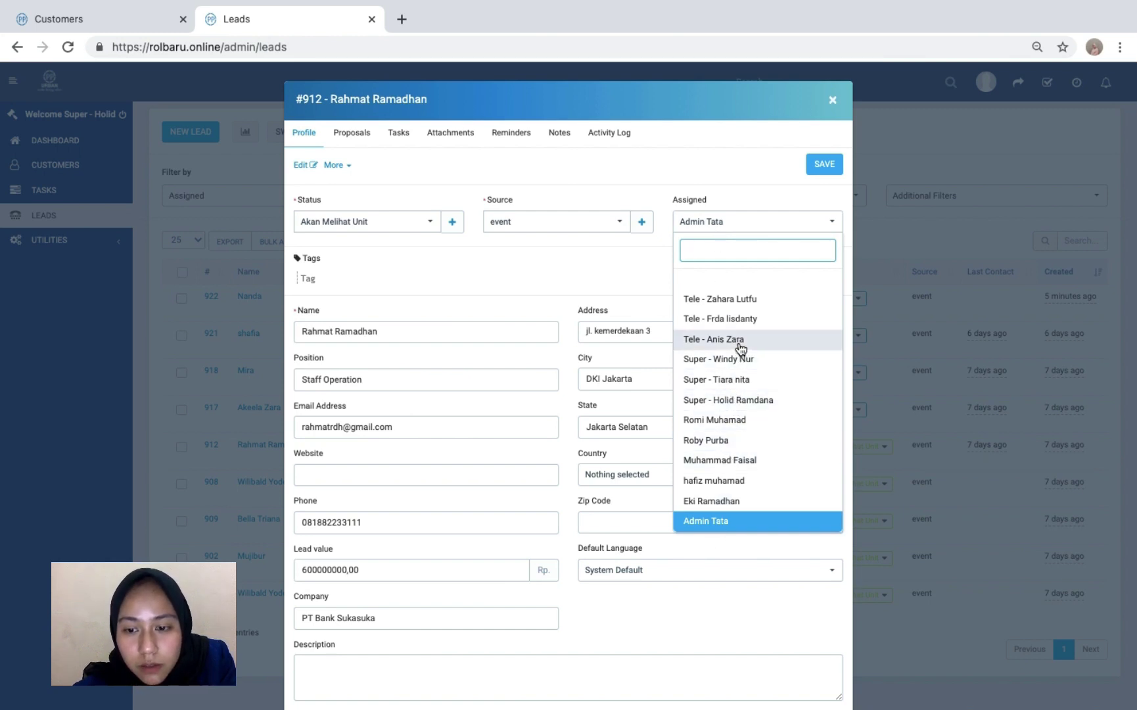
left_click(737, 320)
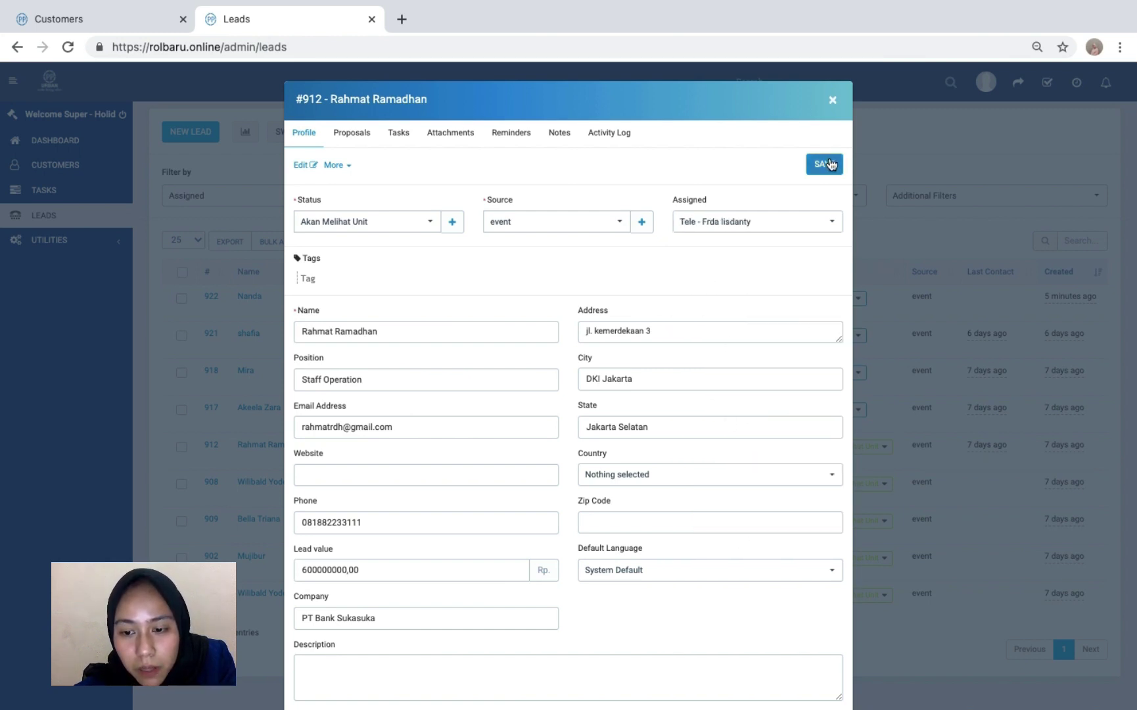
left_click(828, 163)
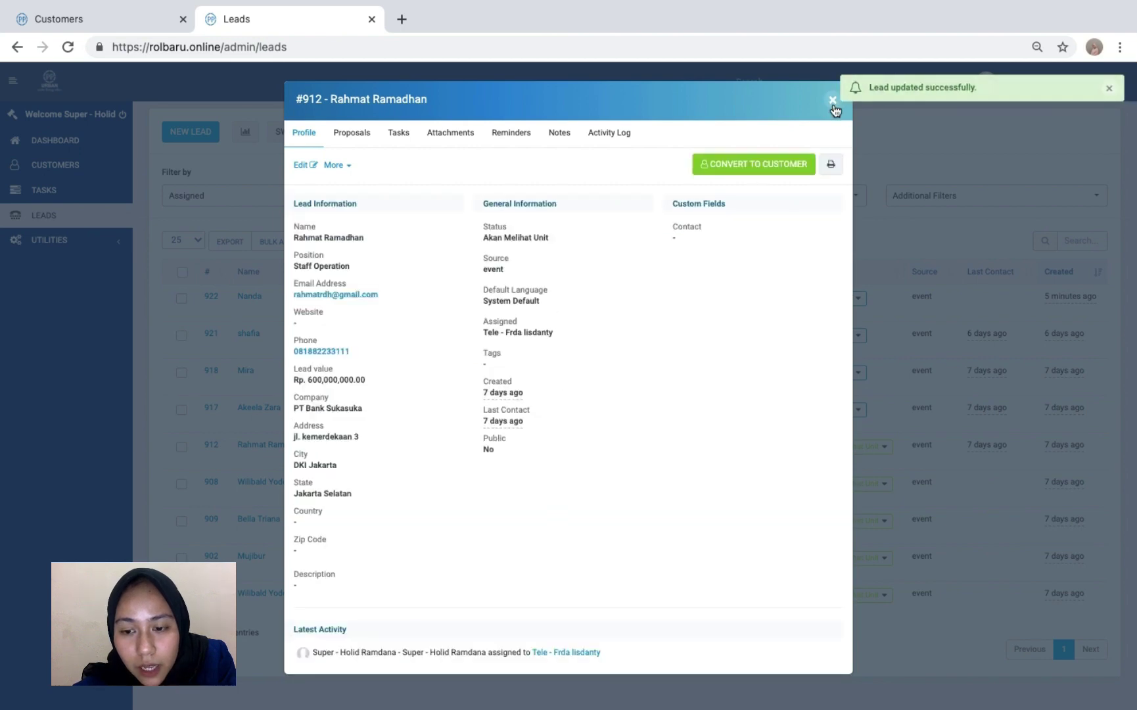
left_click(833, 102)
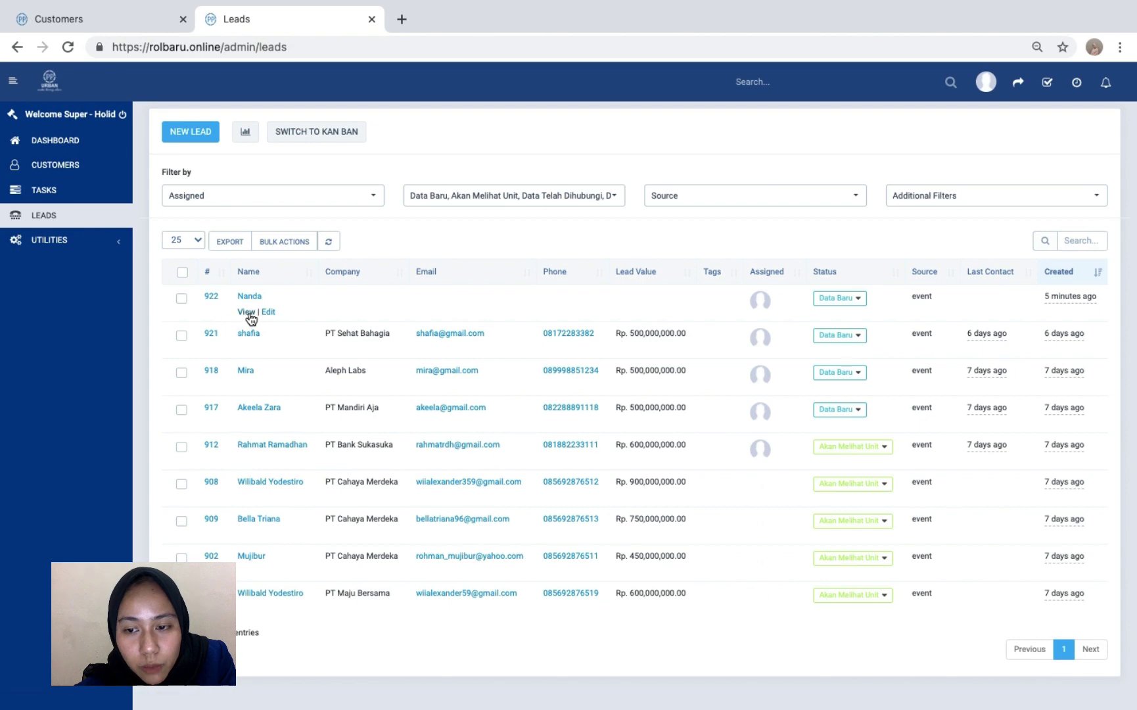
- Open lead #922 in edit mode, keeping its assignee unchanged, and go to its Reminders
left_click(247, 313)
left_click(309, 167)
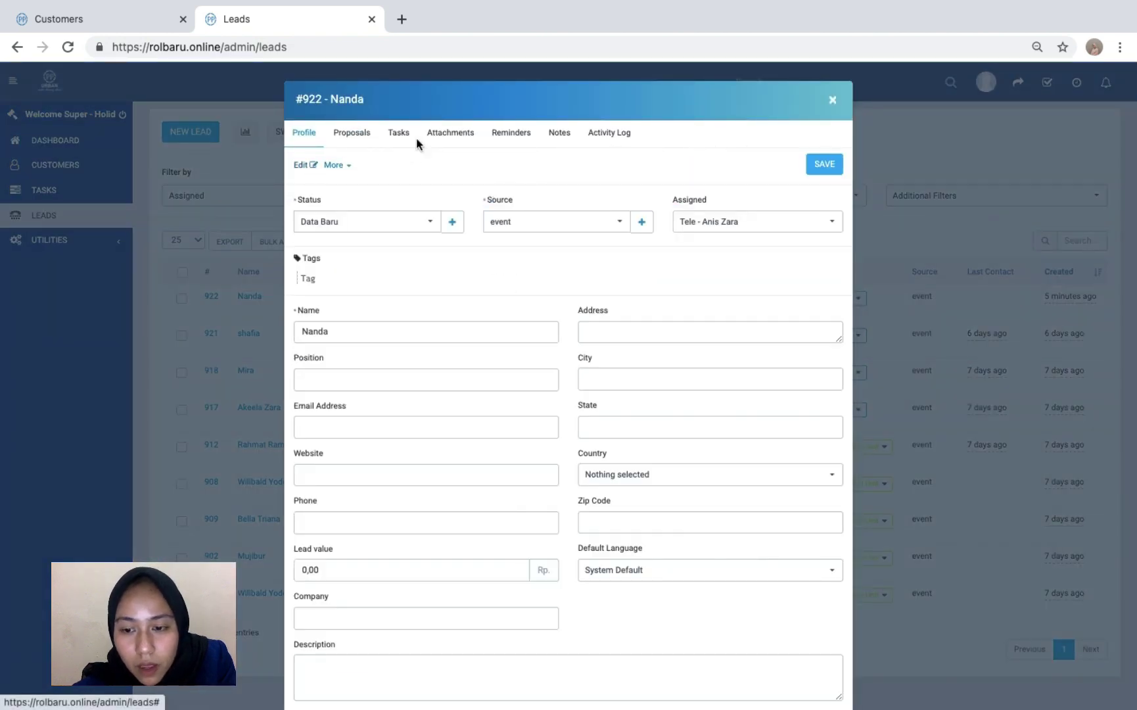
left_click(727, 221)
left_click(725, 223)
left_click(515, 133)
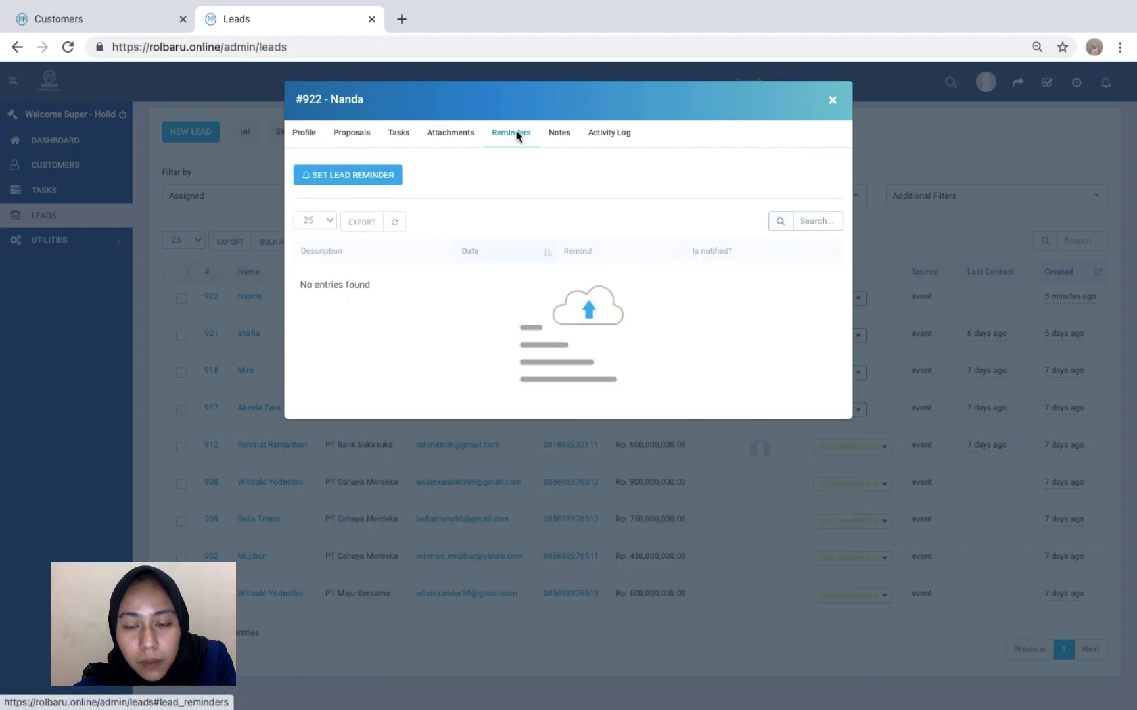
left_click(364, 178)
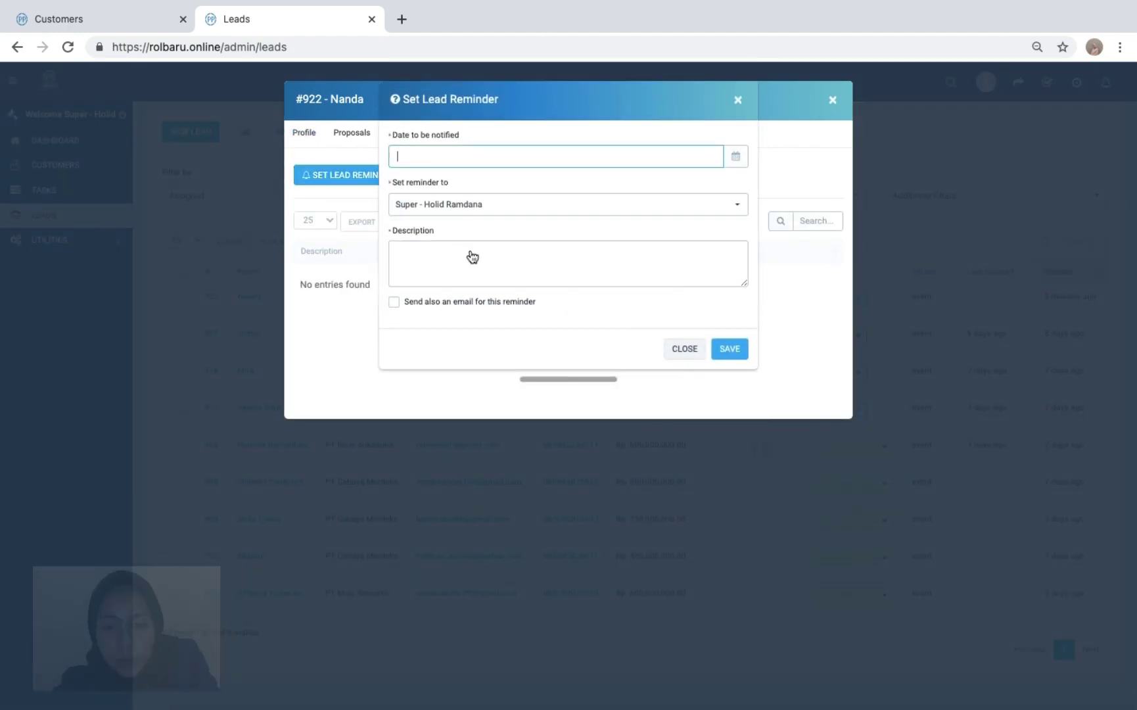
left_click(509, 156)
left_click(510, 158)
left_click(493, 166)
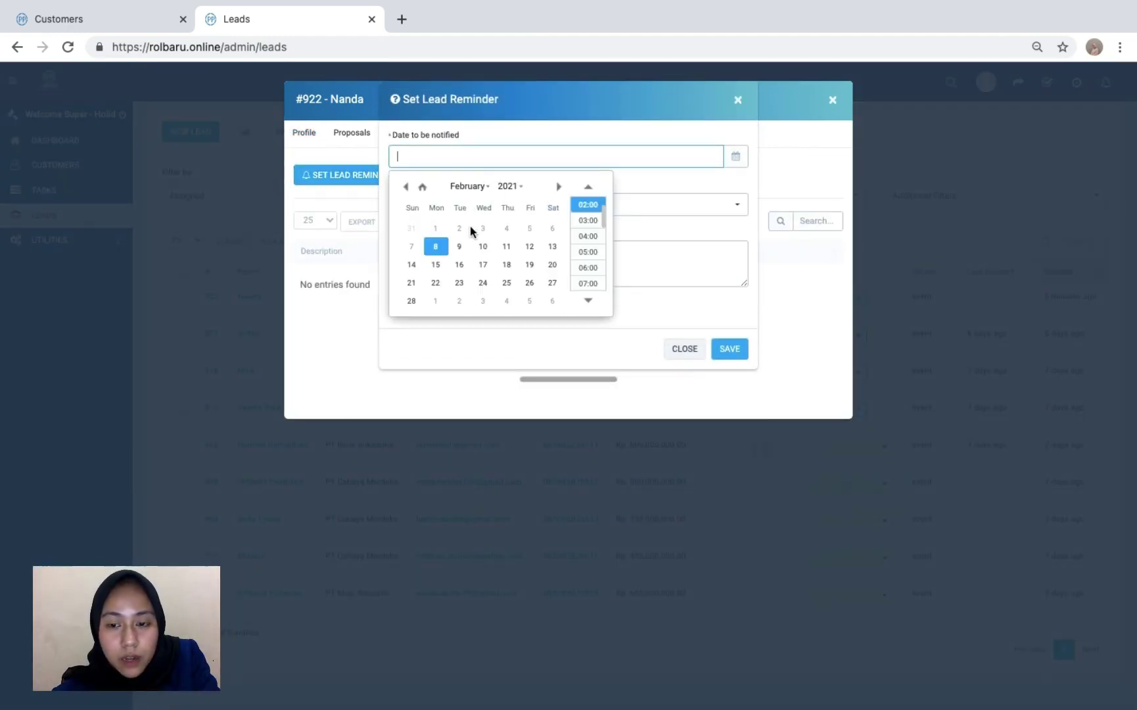
left_click(463, 248)
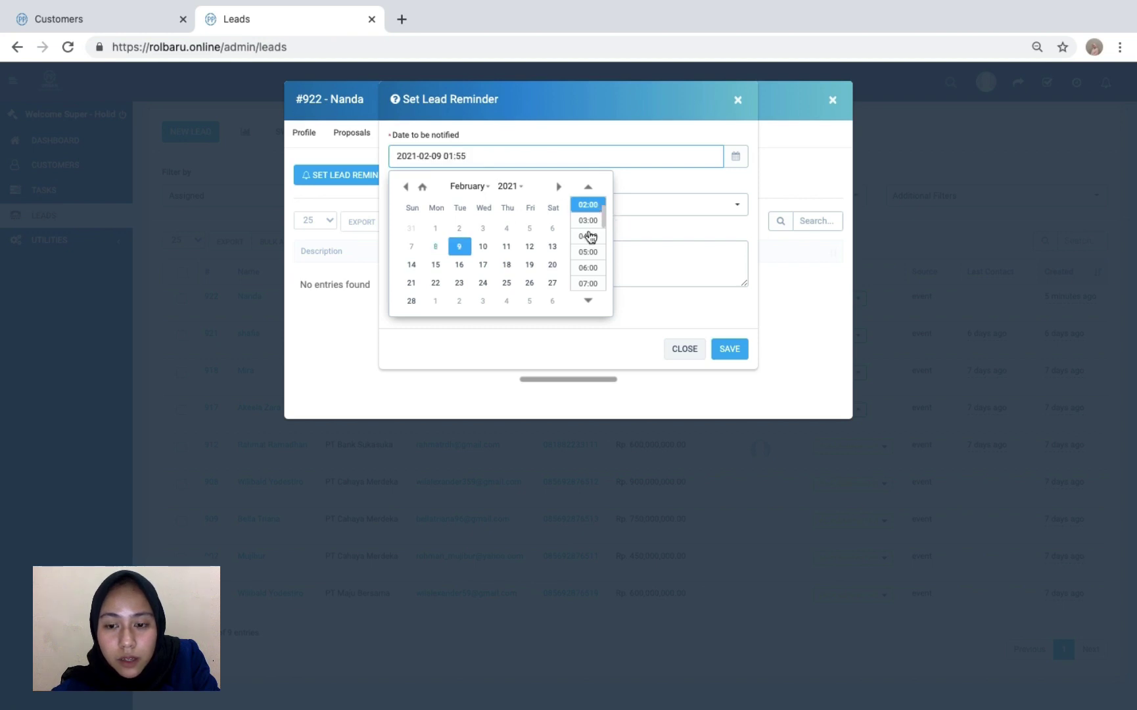
left_click(588, 283)
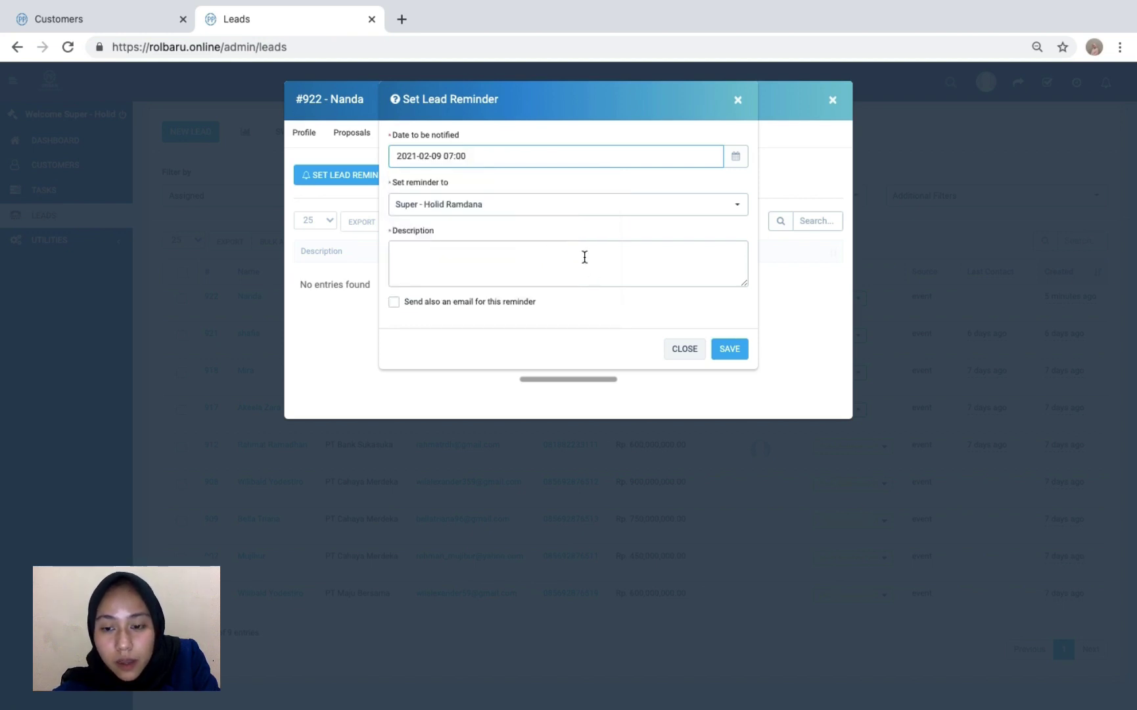
left_click(584, 257)
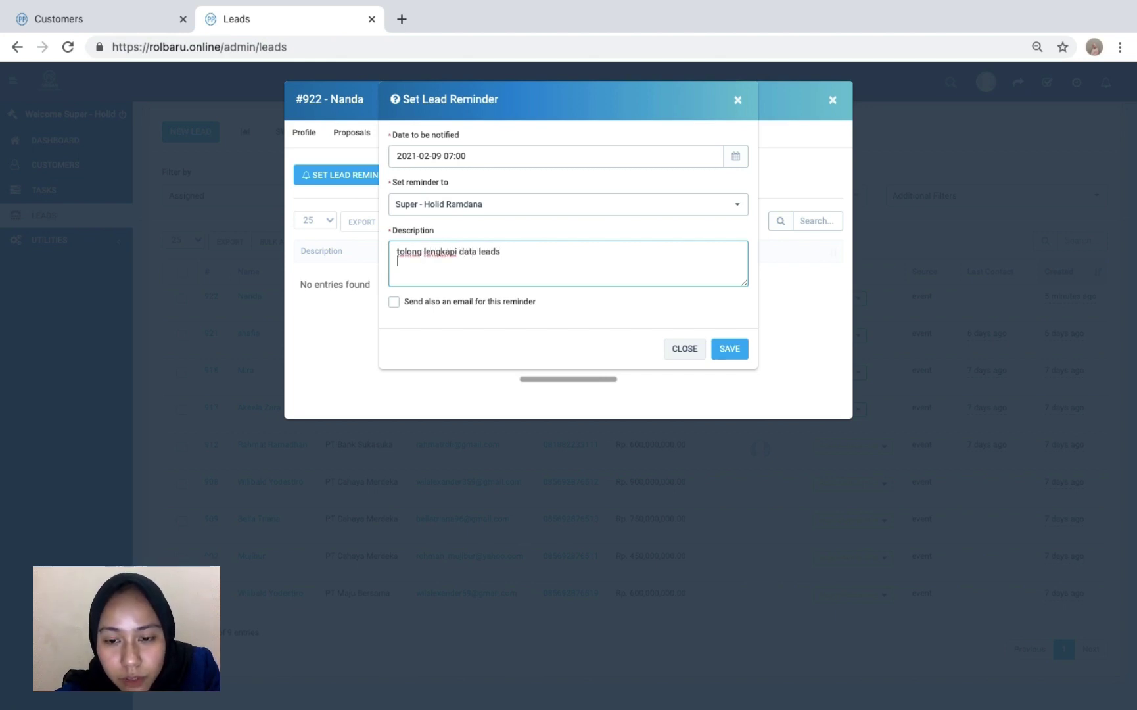
left_click(729, 349)
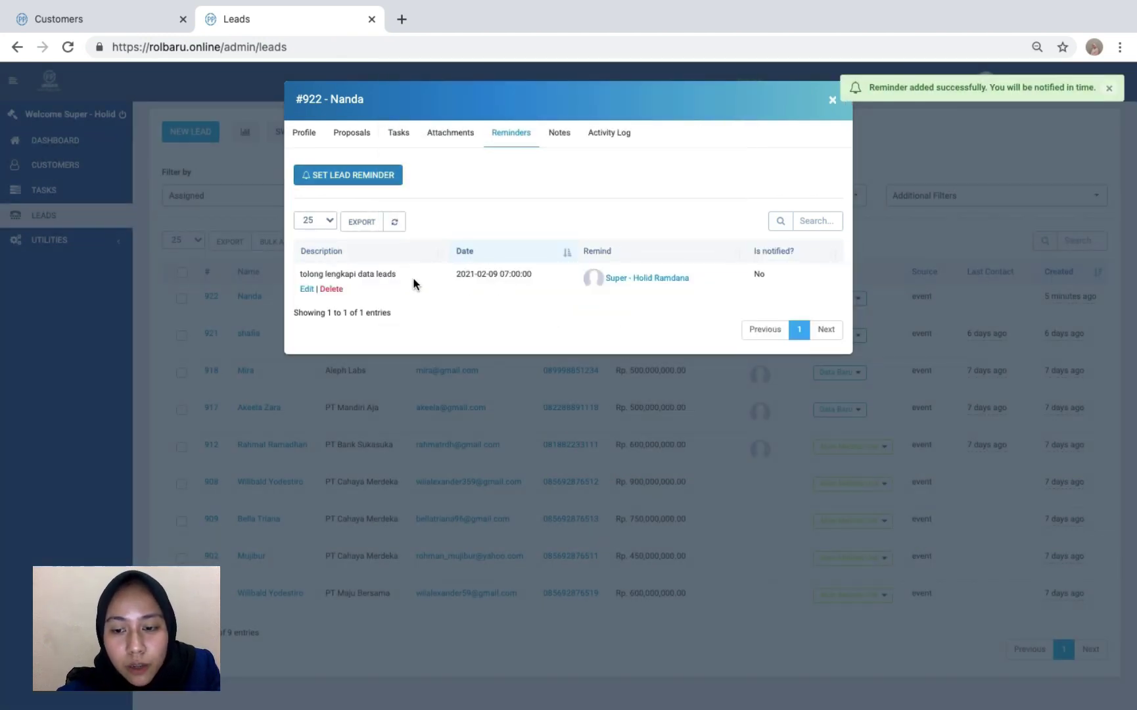
left_click(831, 101)
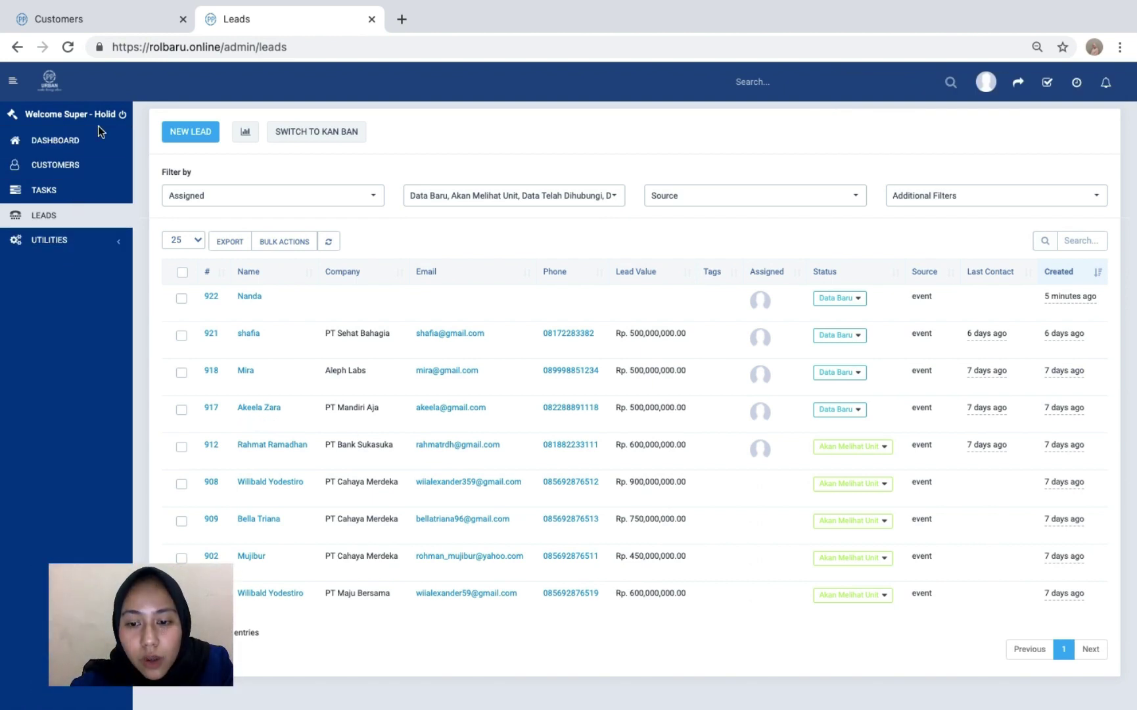
- Log out of the admin account and sign in with the staff account's email and password
left_click(121, 116)
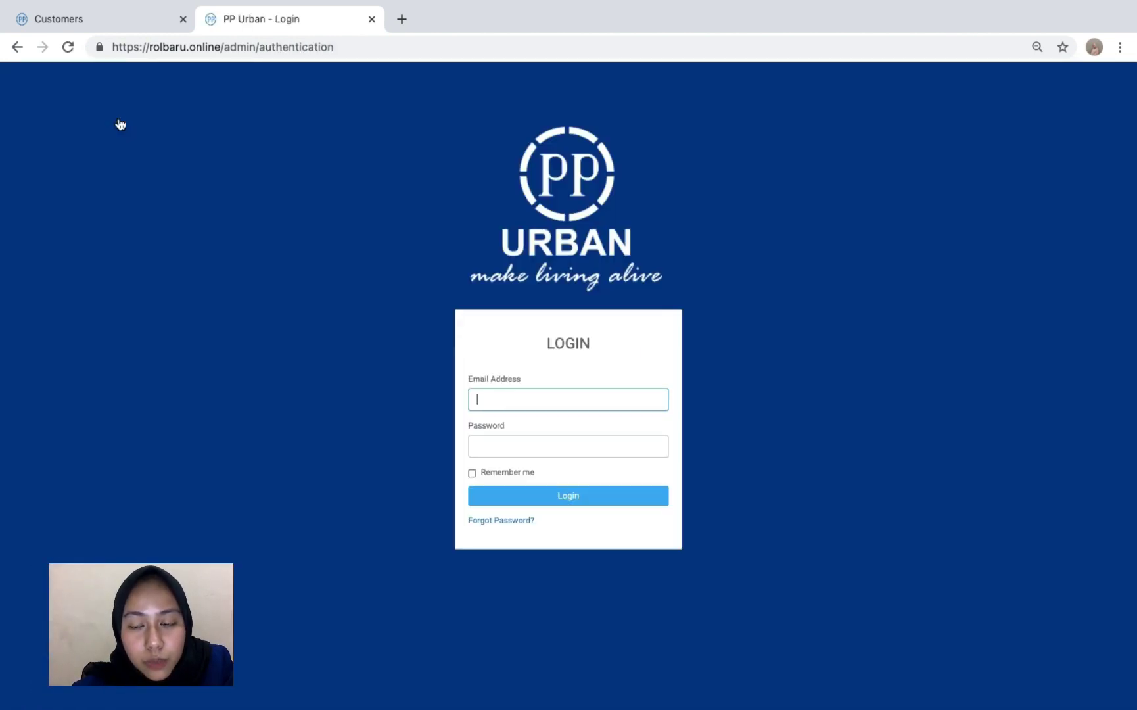
key("ctrl+a")
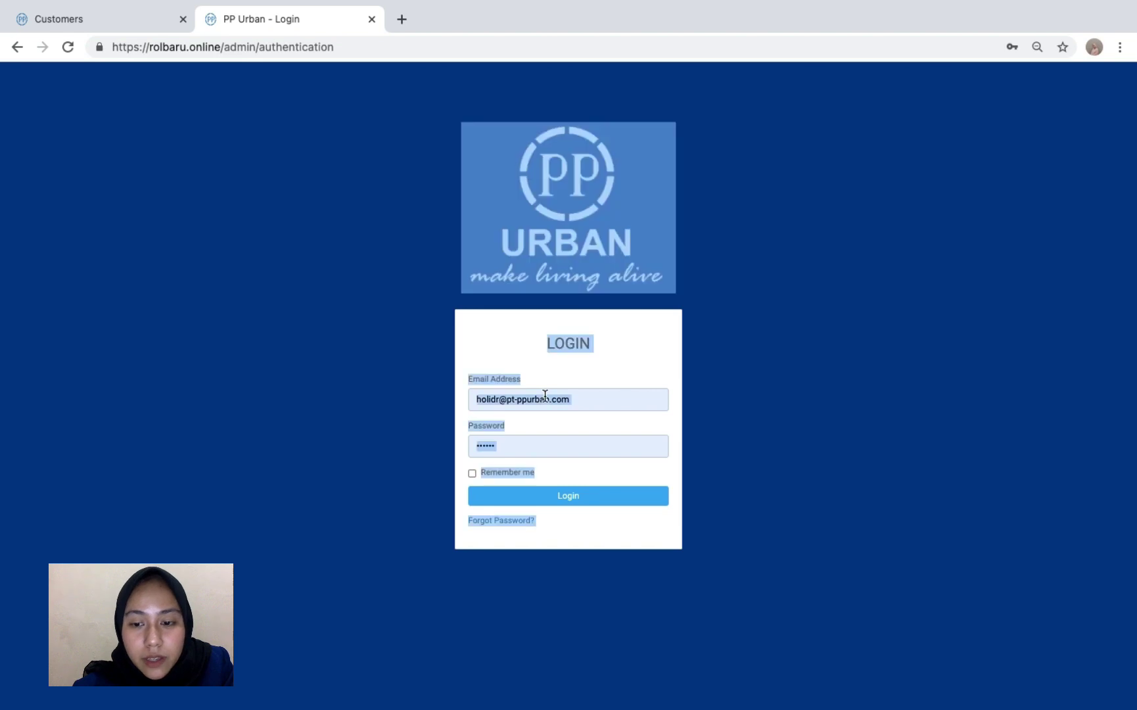
left_click(589, 392)
left_click(589, 403)
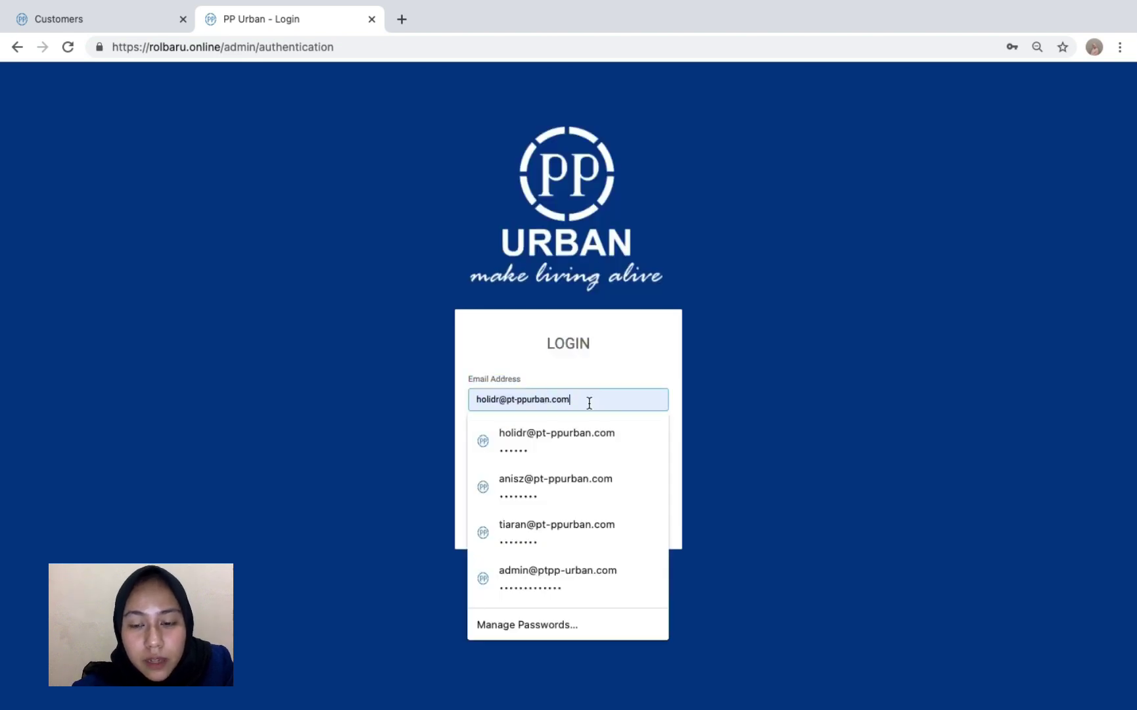
key("ctrl+a")
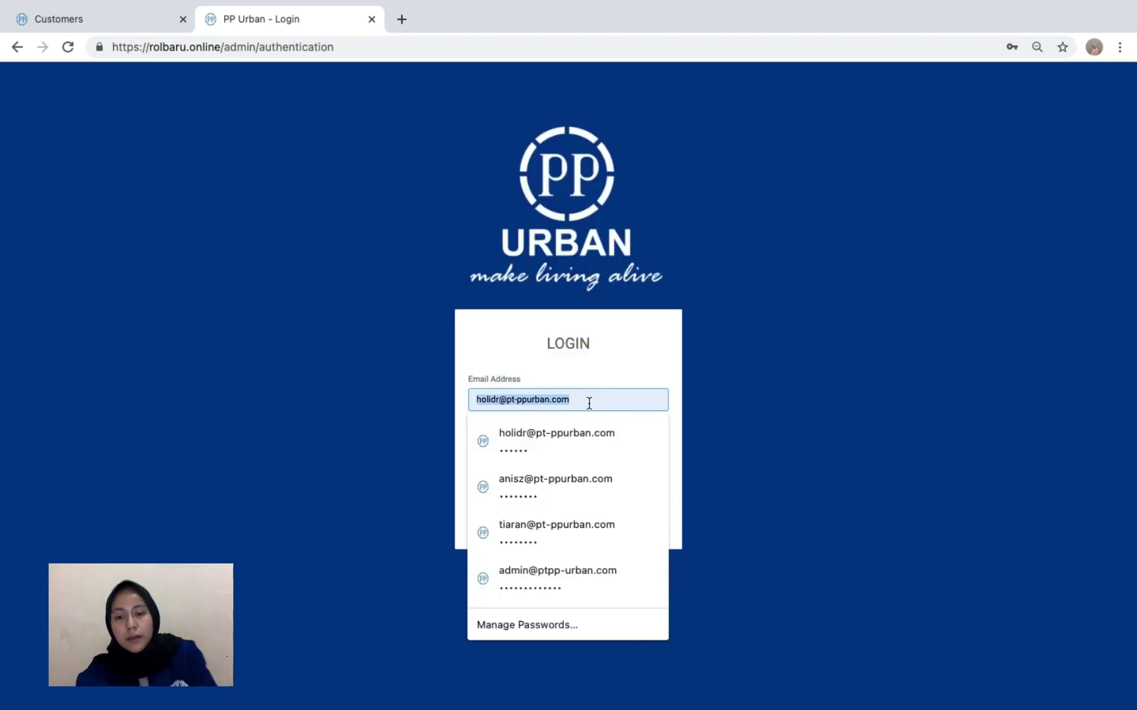
type("ek")
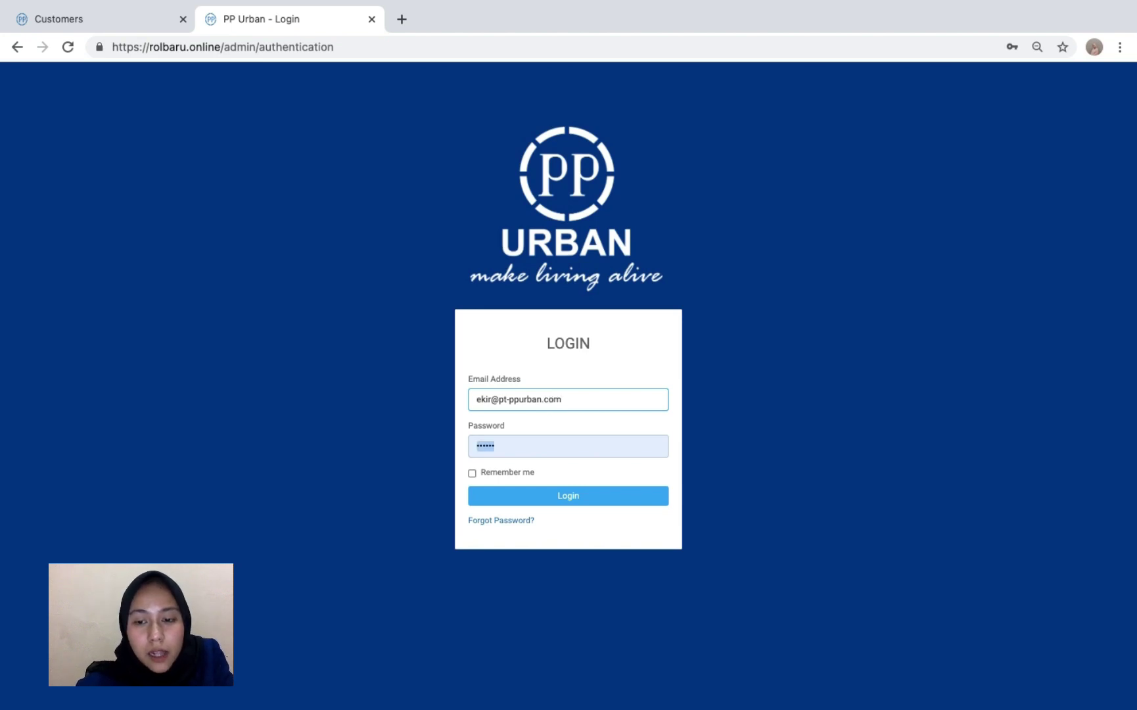
type("•")
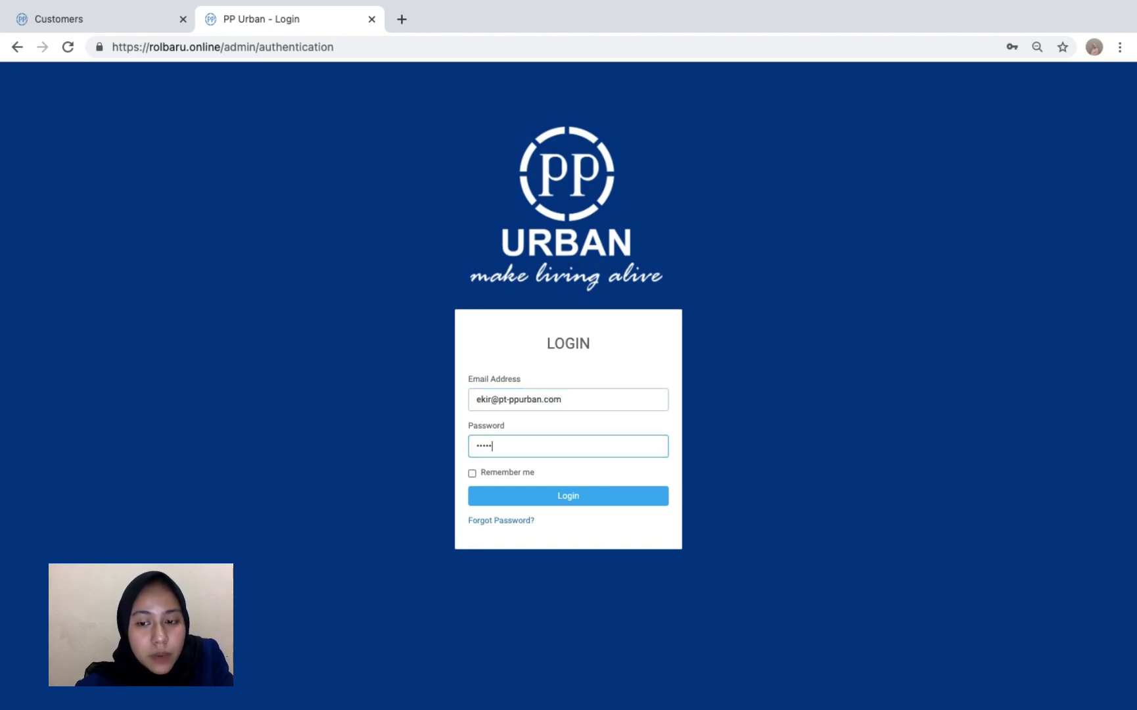
key("Return")
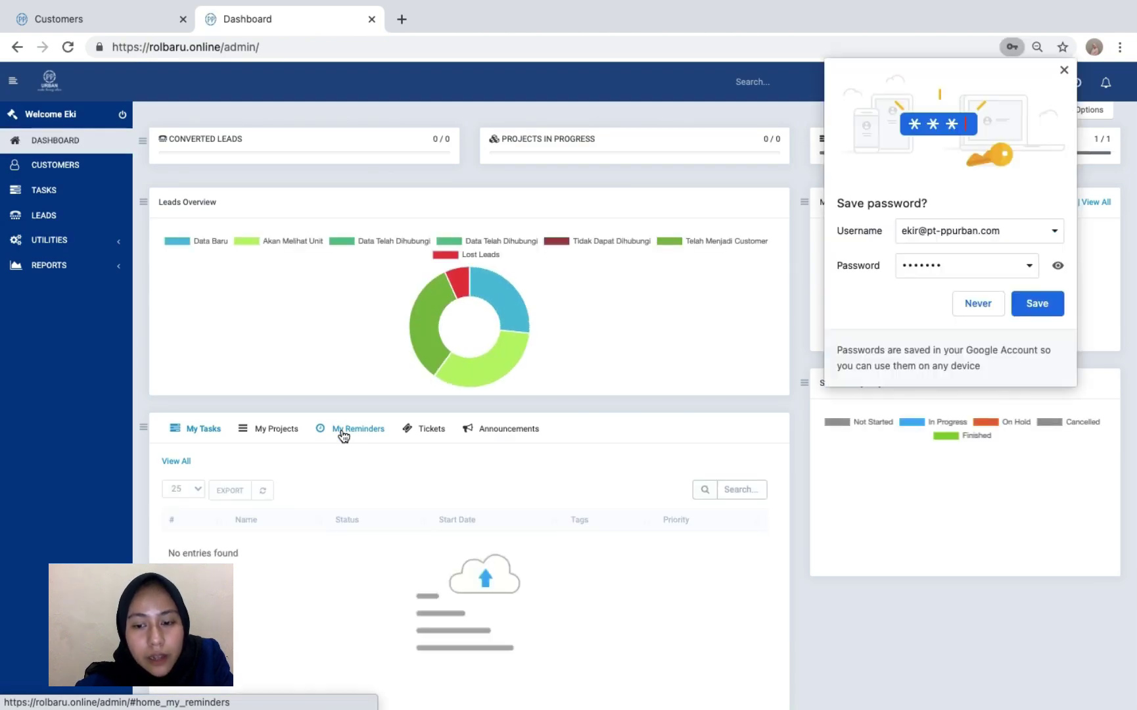
- Save the staff login in Chrome, check the dashboard calendar, and open the Tasks page
left_click(1041, 305)
scroll(355, 283, "down", 7)
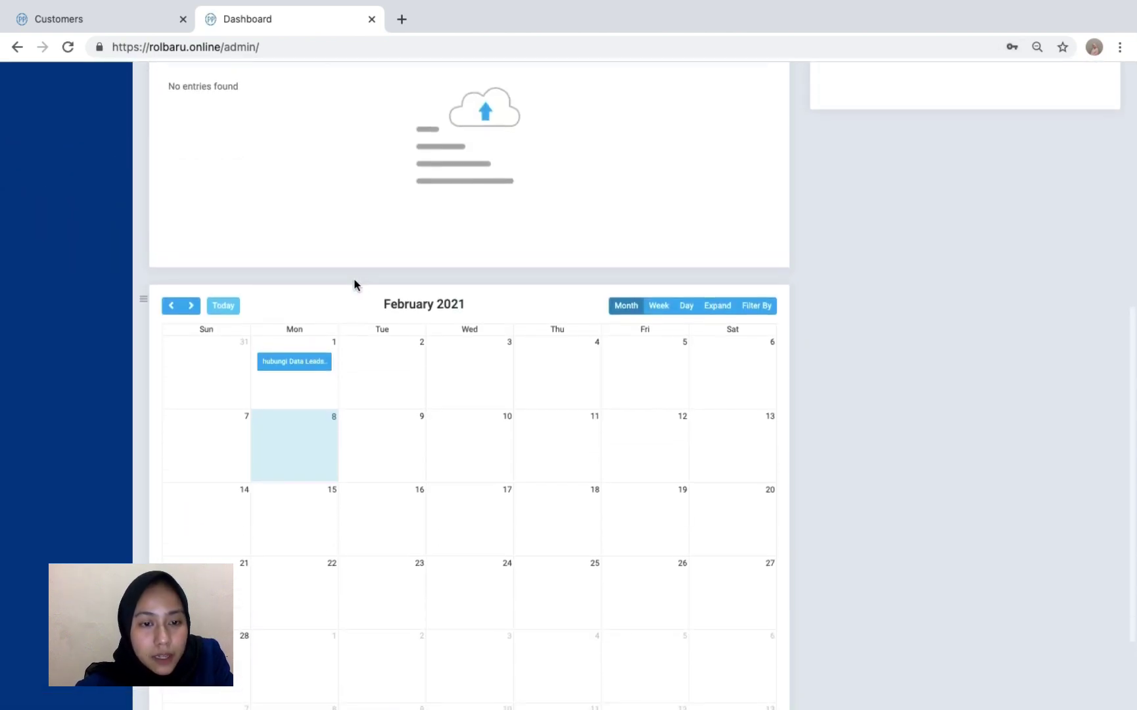
scroll(295, 373, "up", 3)
left_click(305, 541)
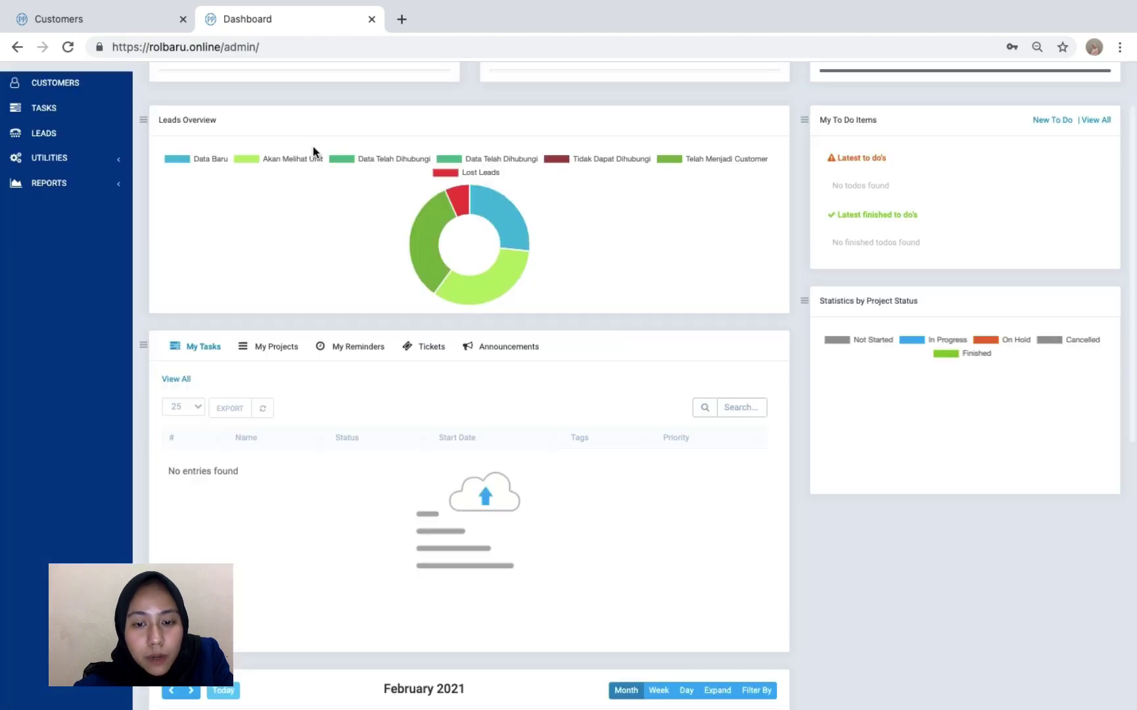
scroll(313, 145, "down", 5)
scroll(313, 146, "up", 6)
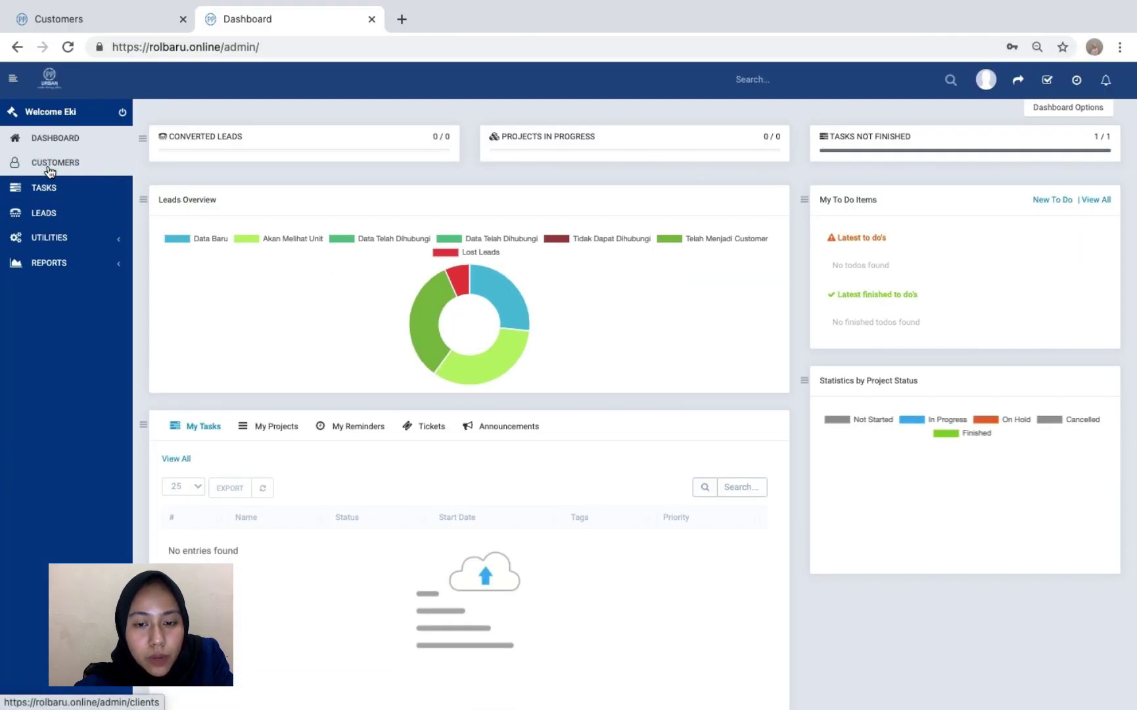
left_click(49, 205)
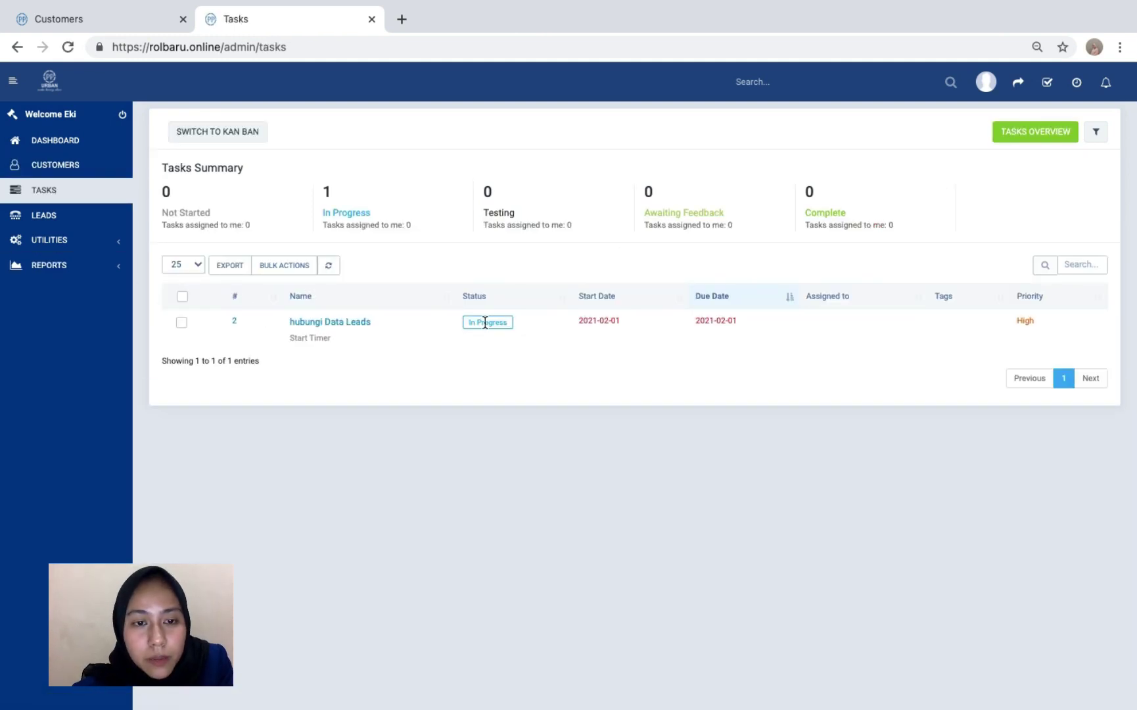
- Review the 'hubungi Data Leads' task details, then view the staff account's Leads page and Reports menu
left_click(355, 321)
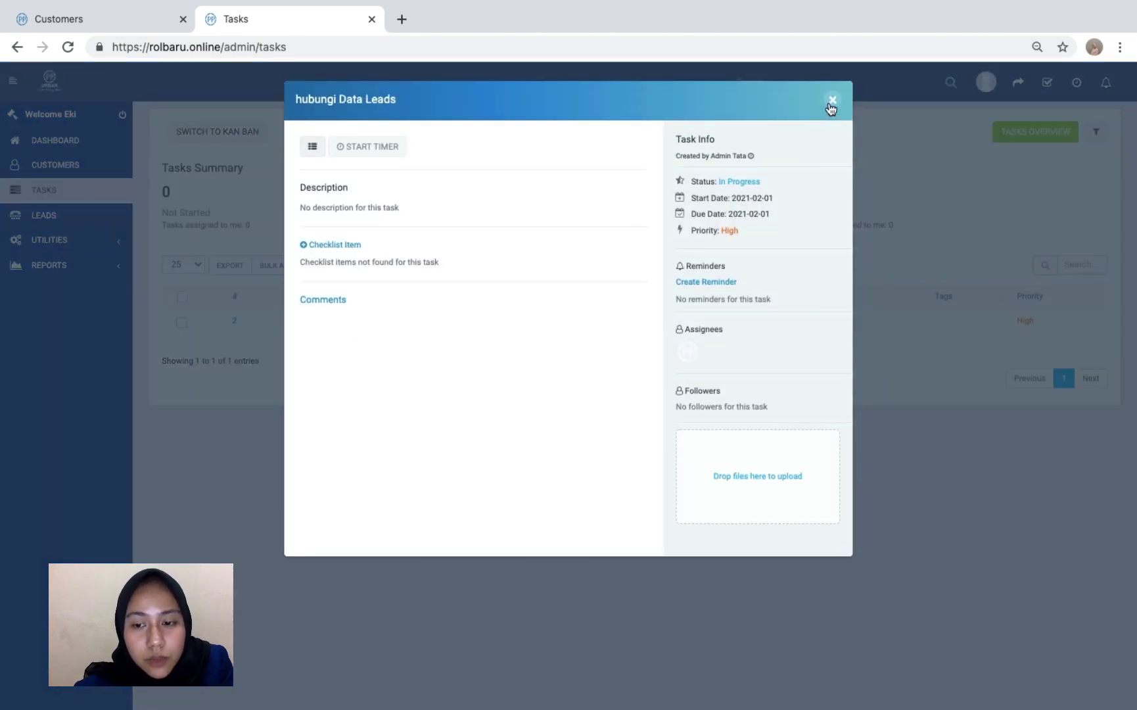
left_click(832, 100)
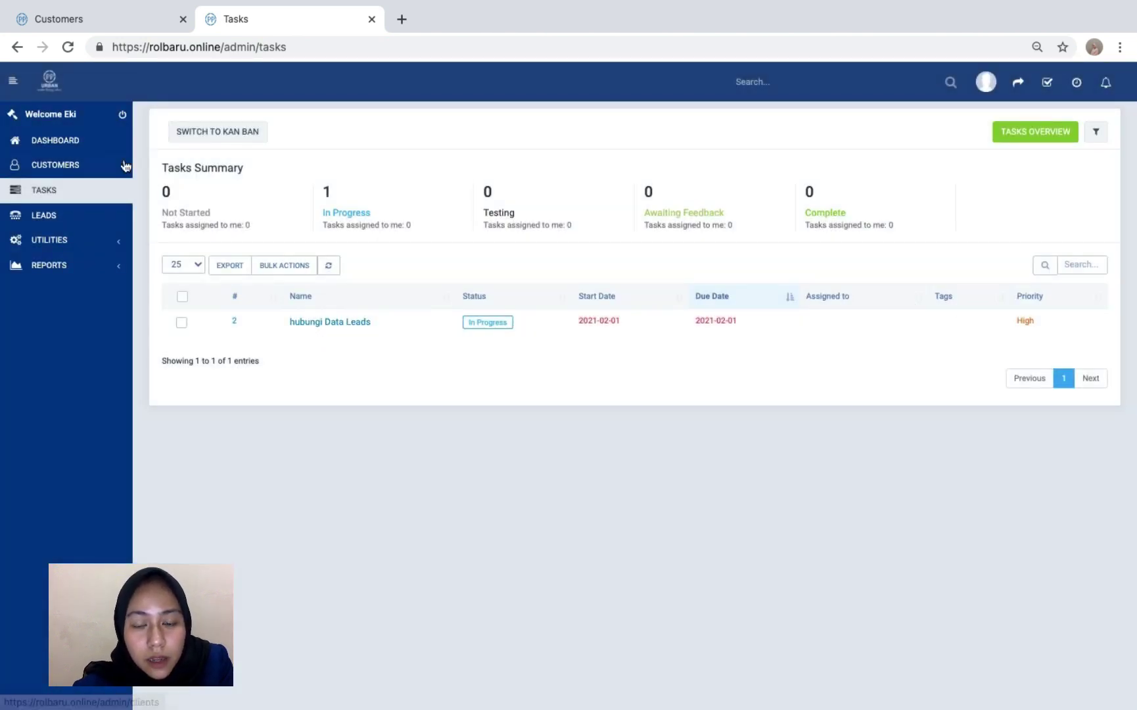
left_click(72, 217)
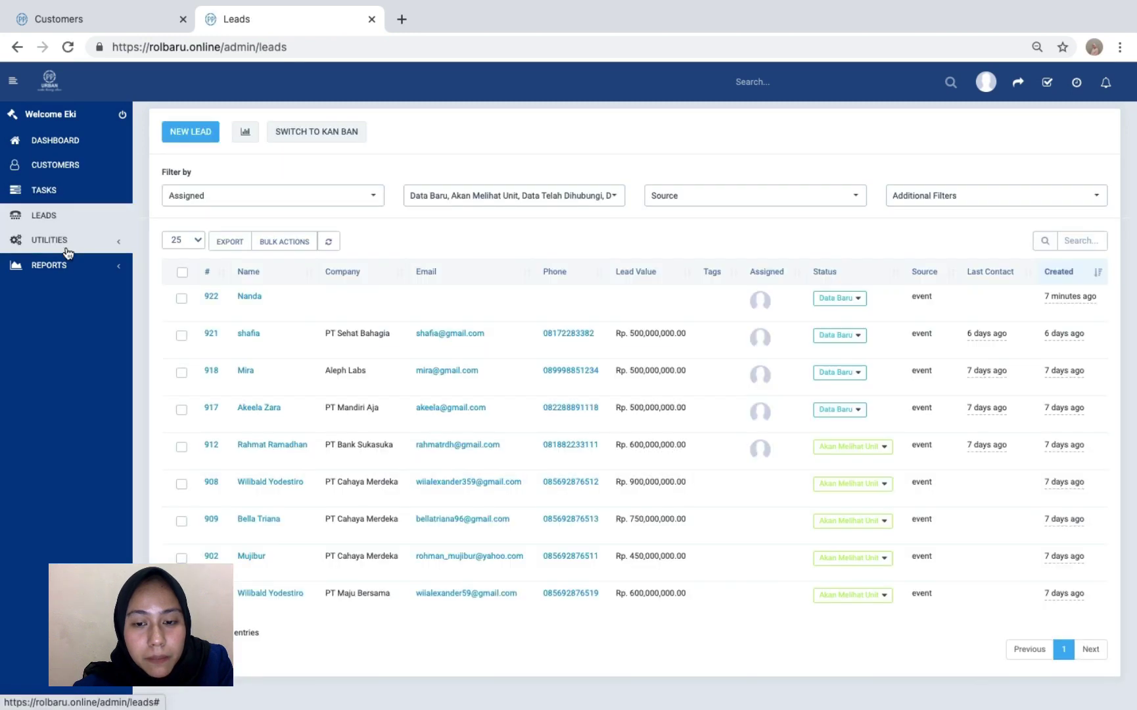
left_click(58, 267)
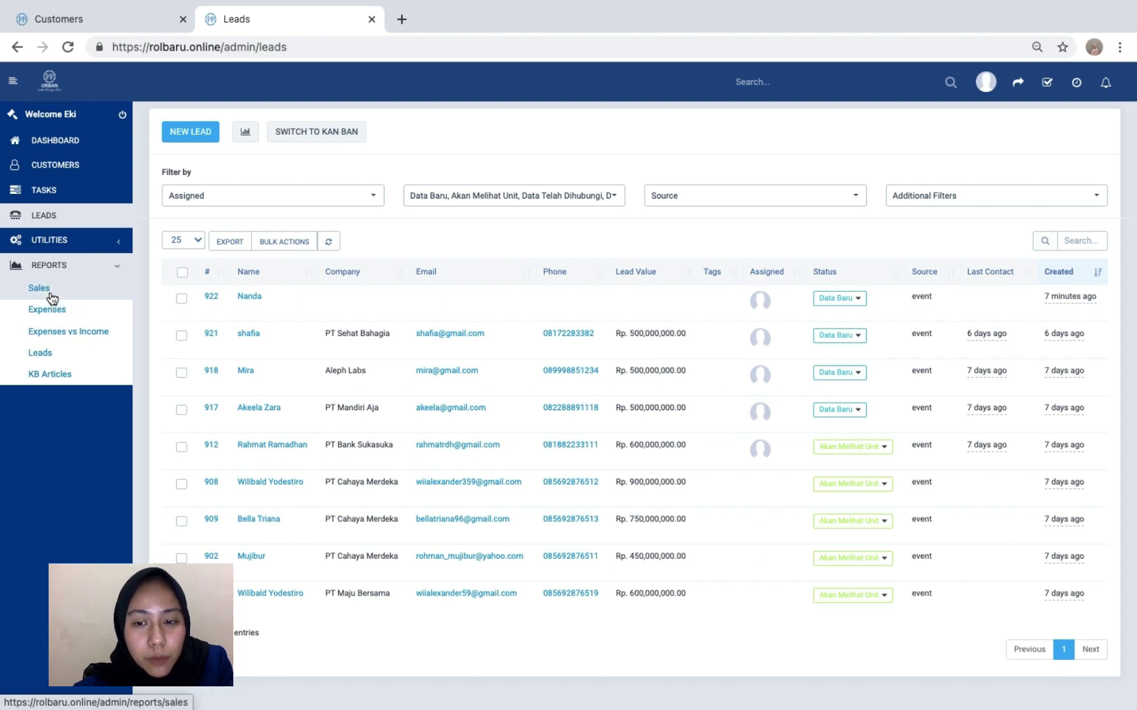
- Review the Invoices, Payments Received, Items, Credit Notes, Proposals, Estimates, Customers and Total Income sales reports
left_click(50, 293)
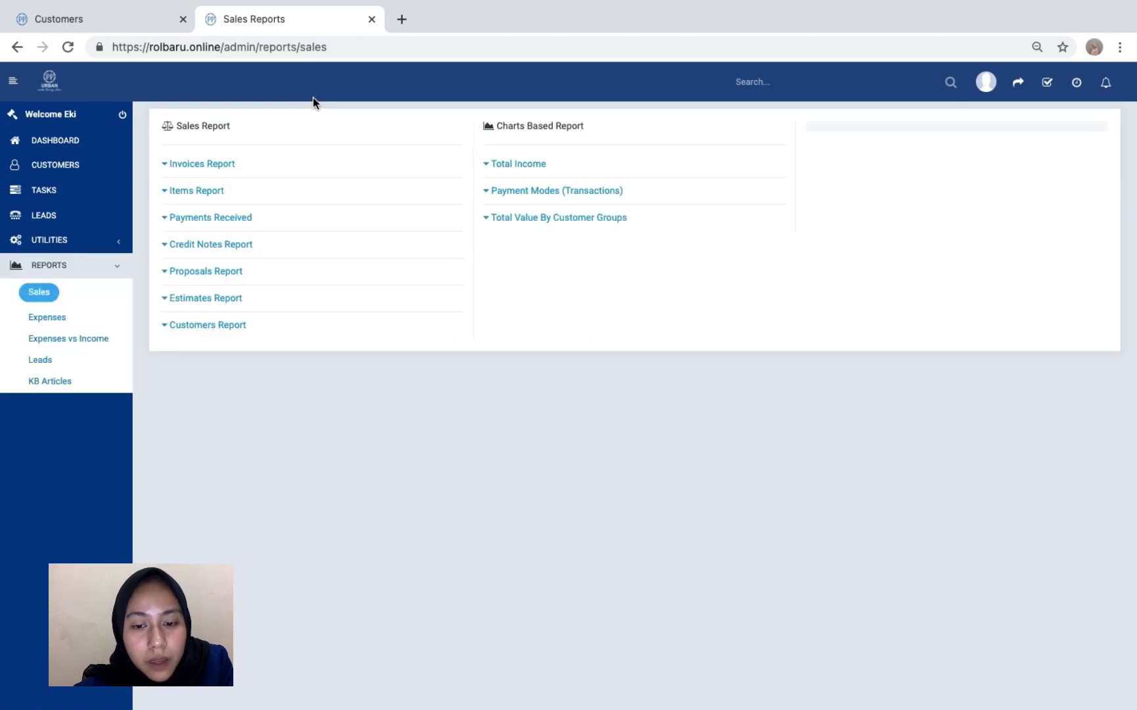
left_click(207, 168)
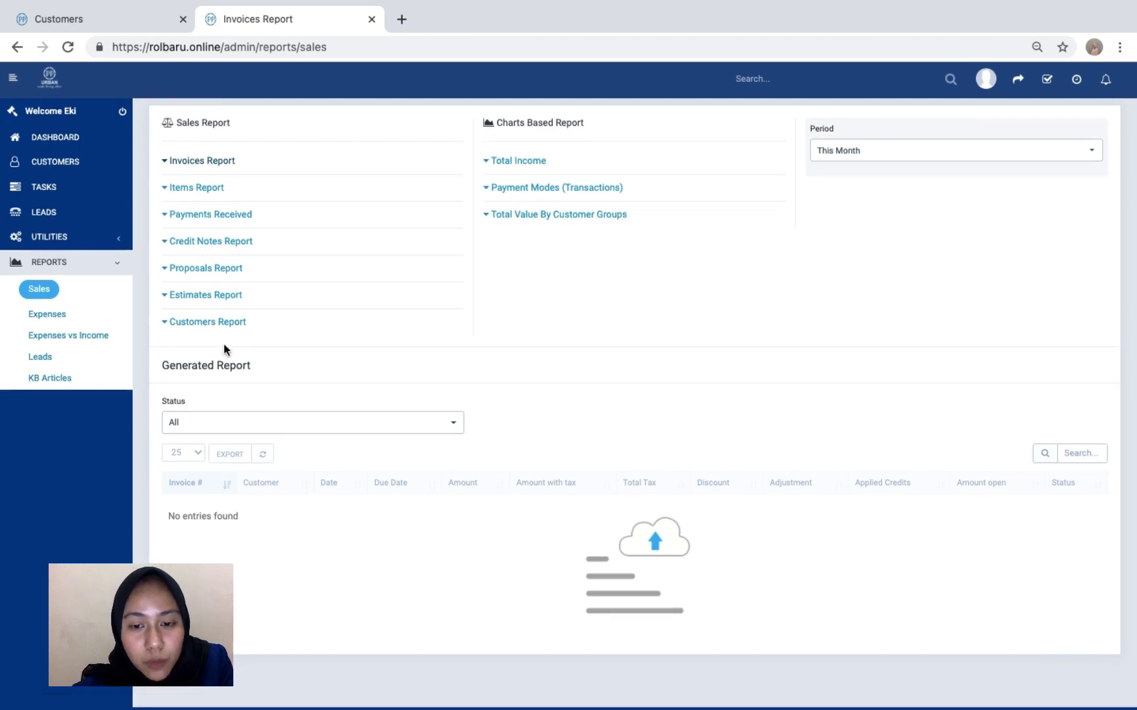
left_click(209, 217)
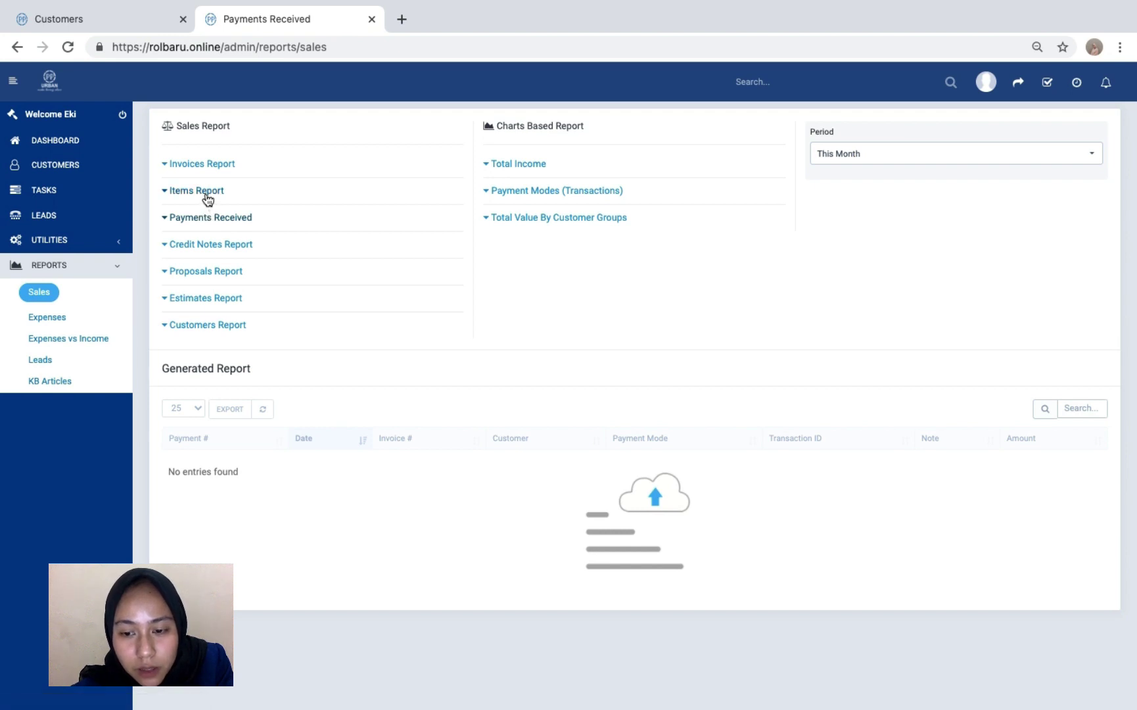
left_click(208, 197)
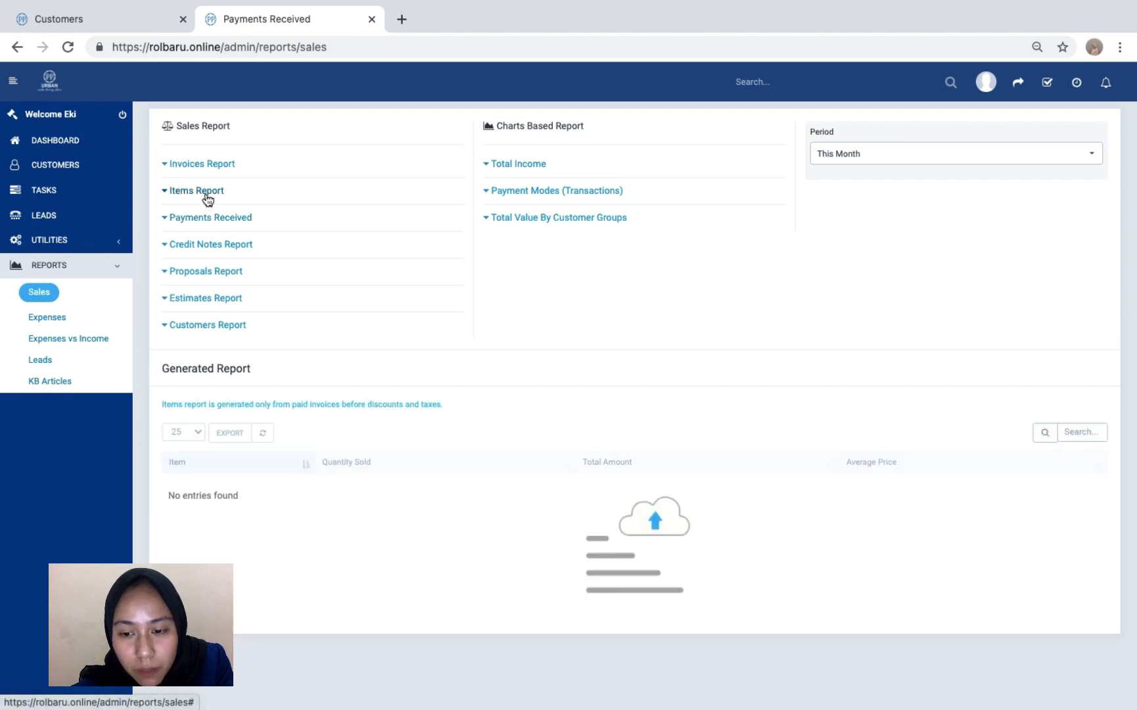
left_click(196, 245)
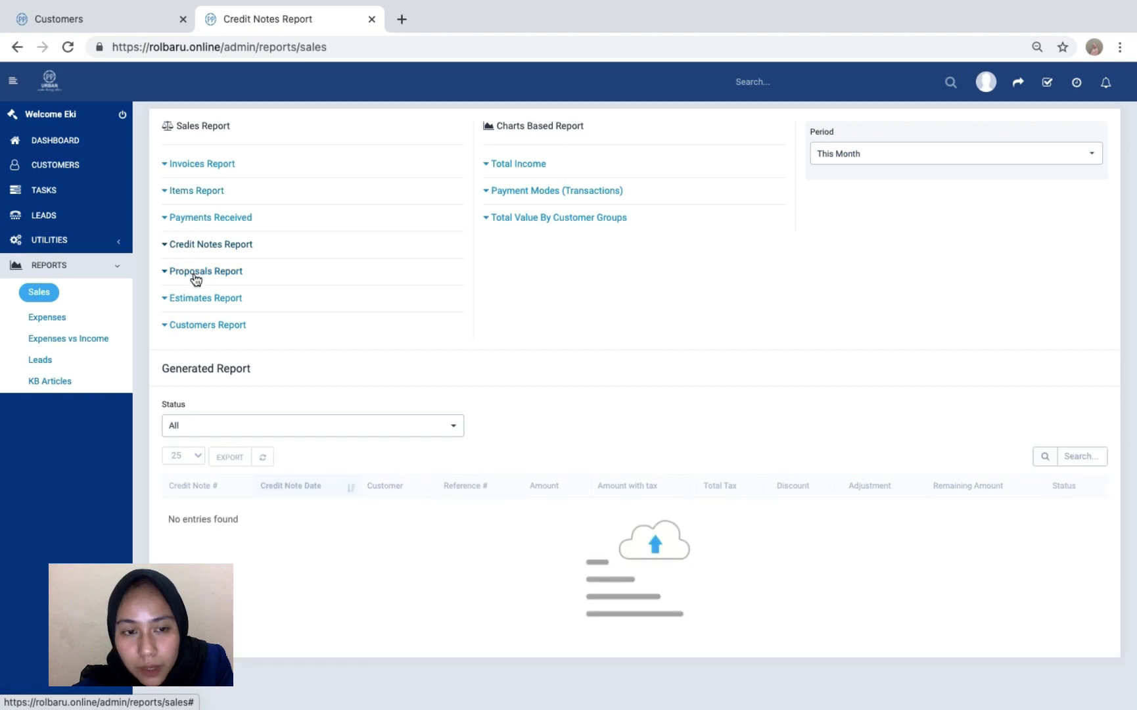
left_click(195, 278)
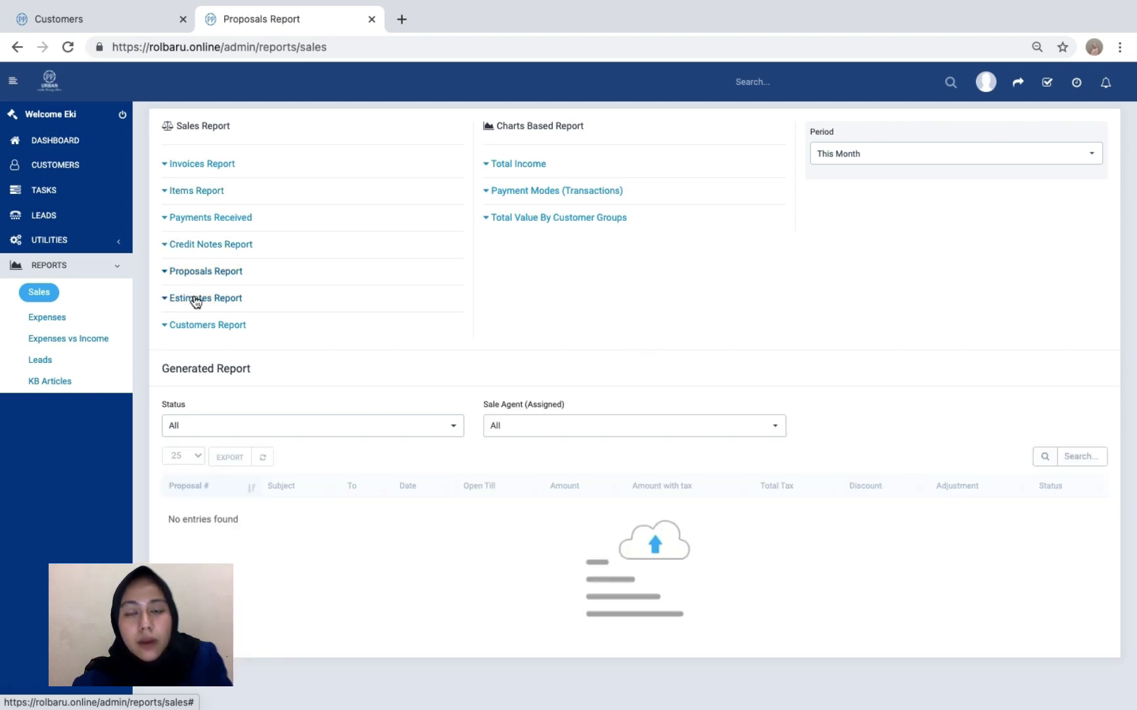
left_click(196, 299)
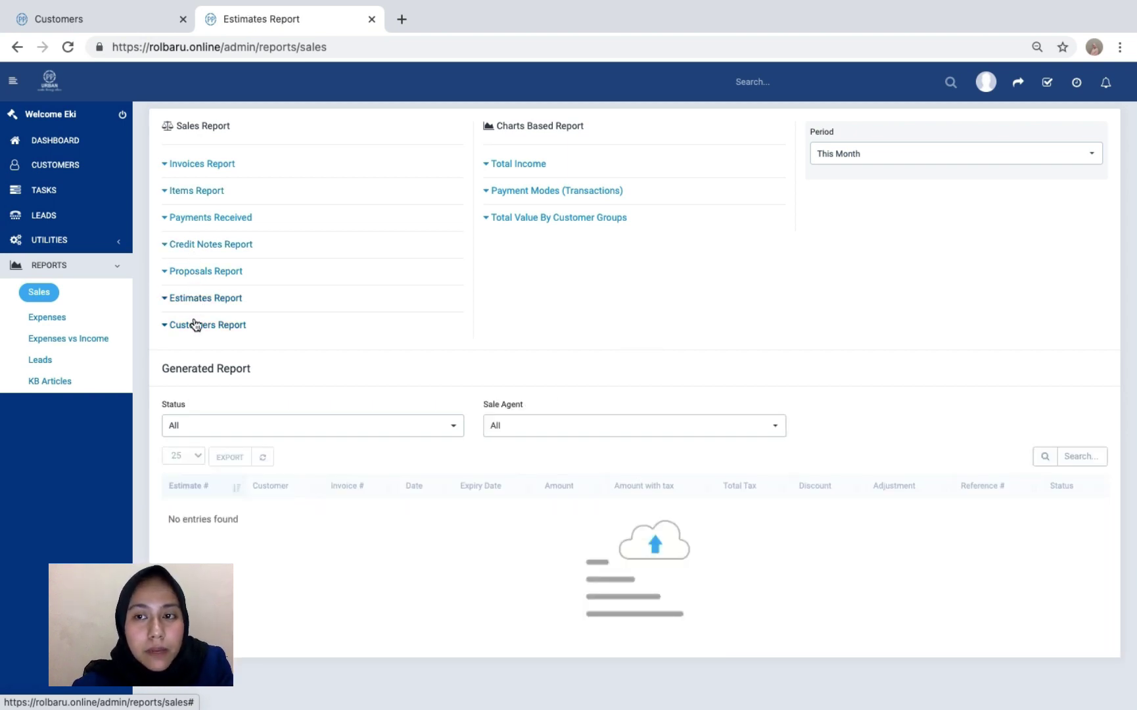
left_click(195, 323)
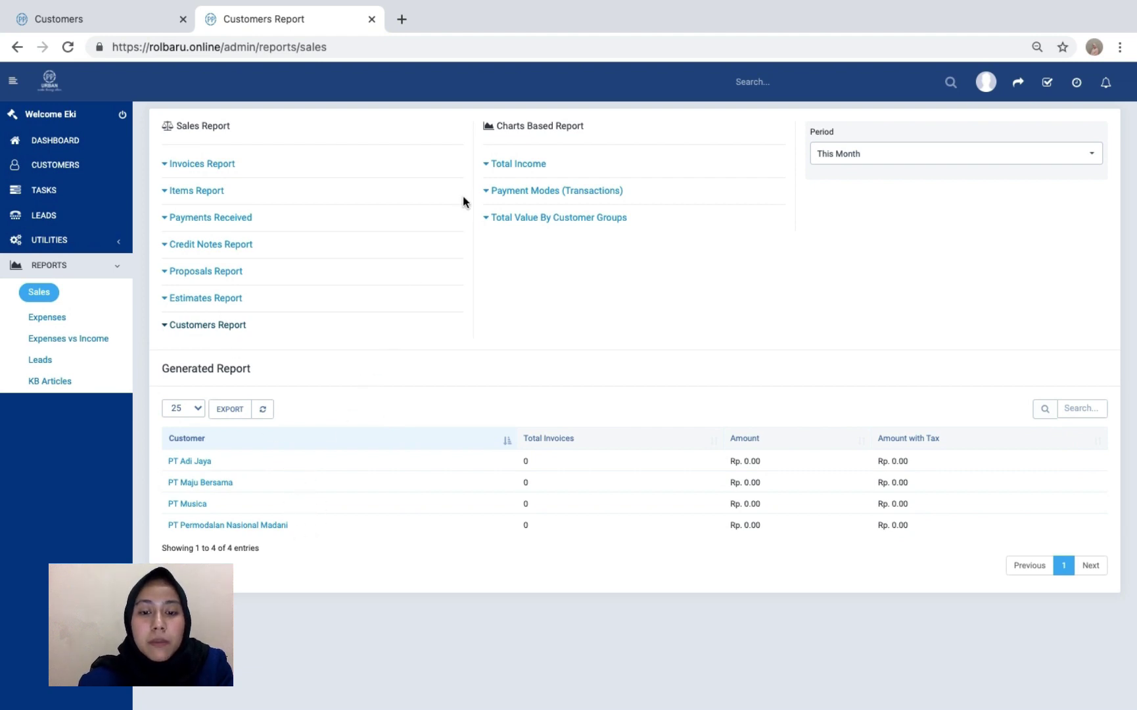
left_click(526, 165)
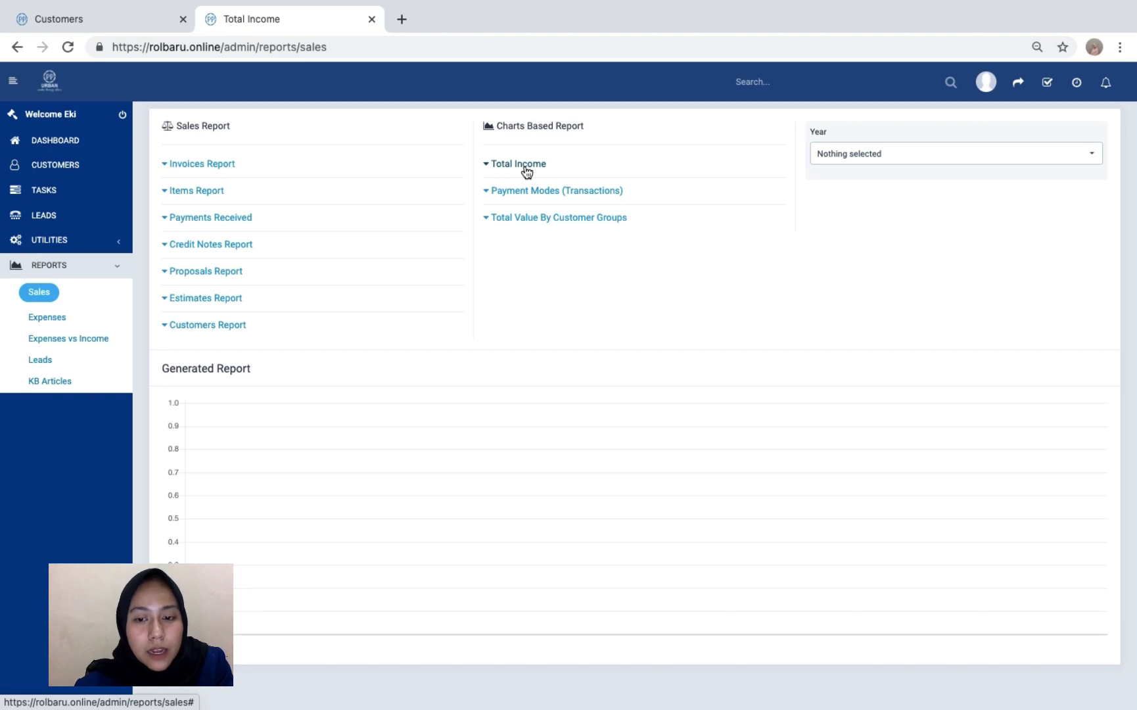
left_click(526, 167)
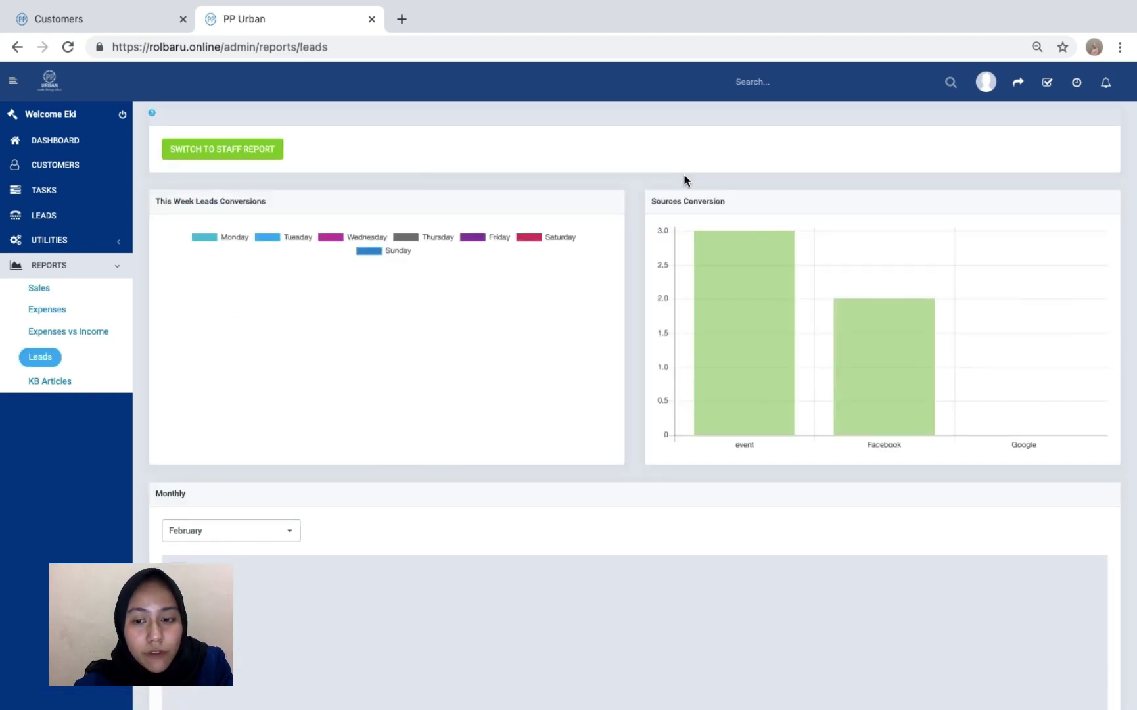
- Review the Leads report charts by scrolling through the report page
mouse_move(744, 347)
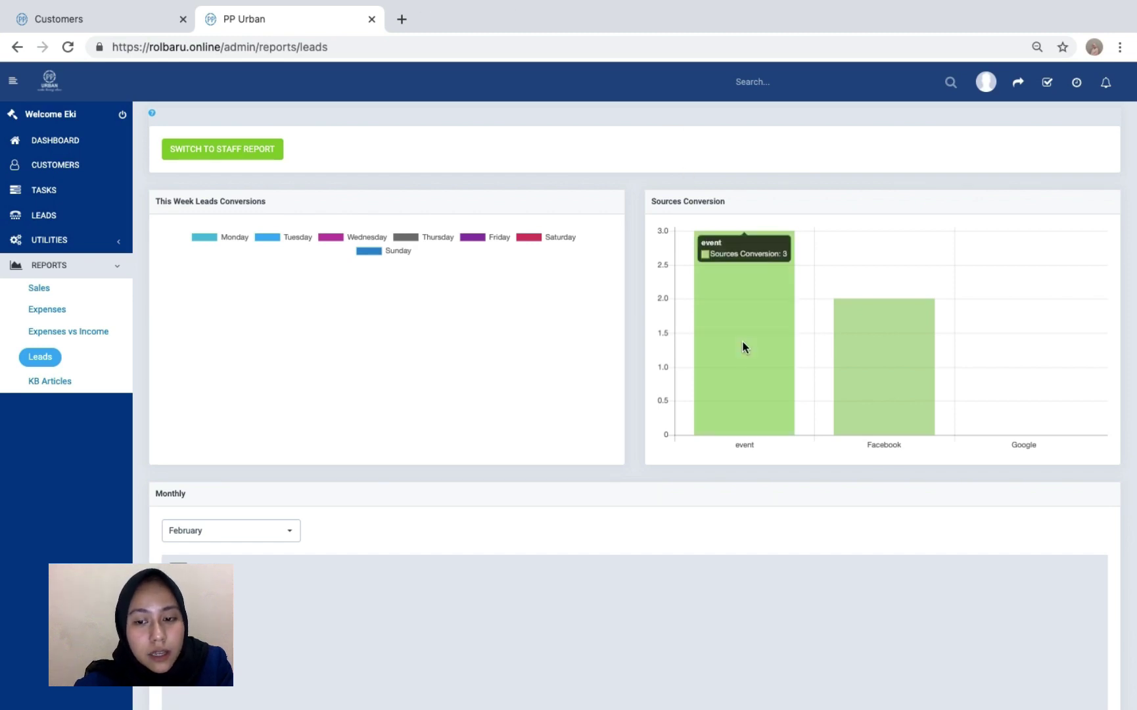
scroll(744, 347, "down", 1)
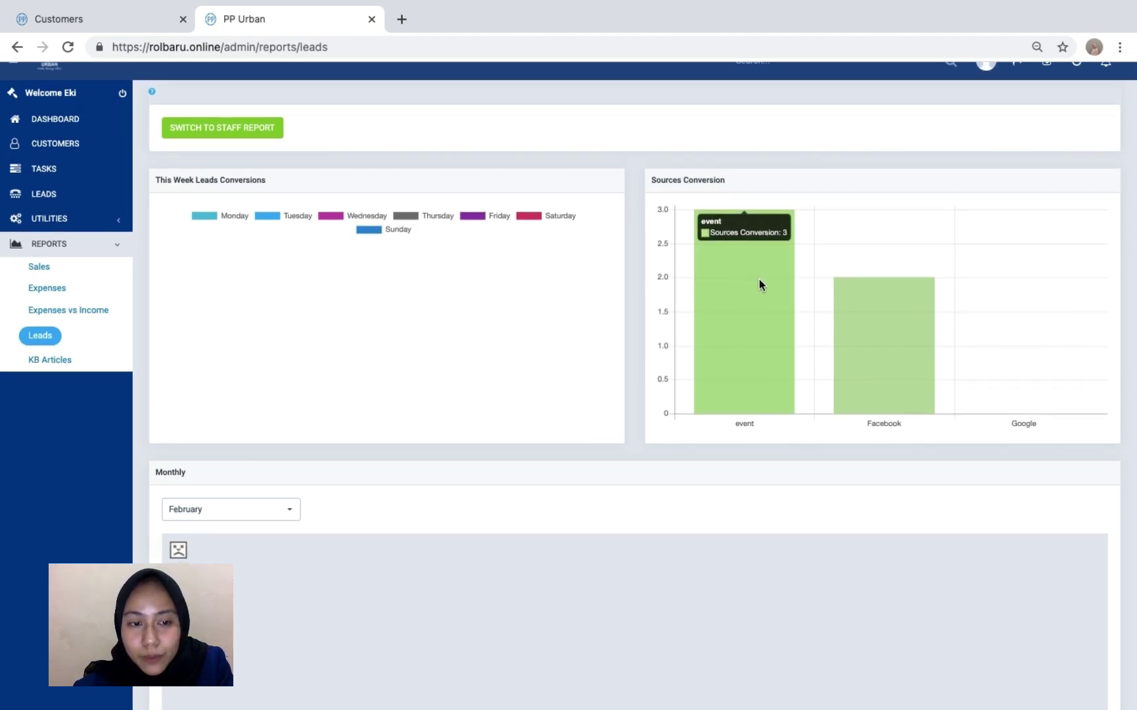
mouse_move(871, 351)
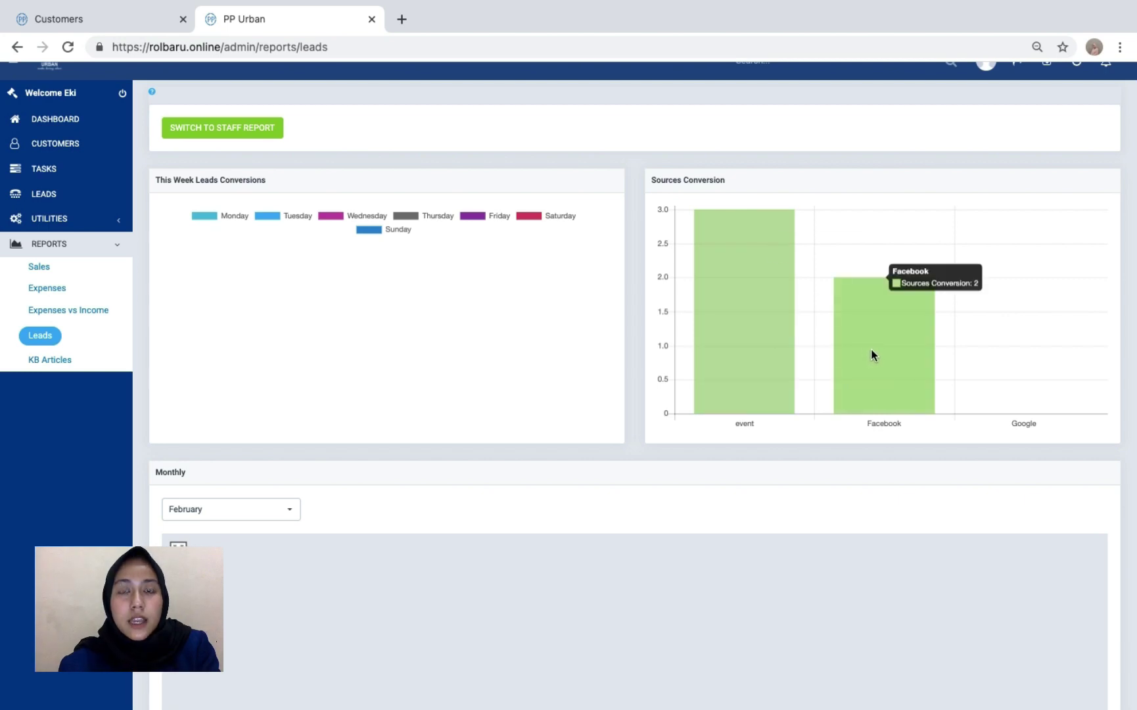
scroll(814, 362, "down", 5)
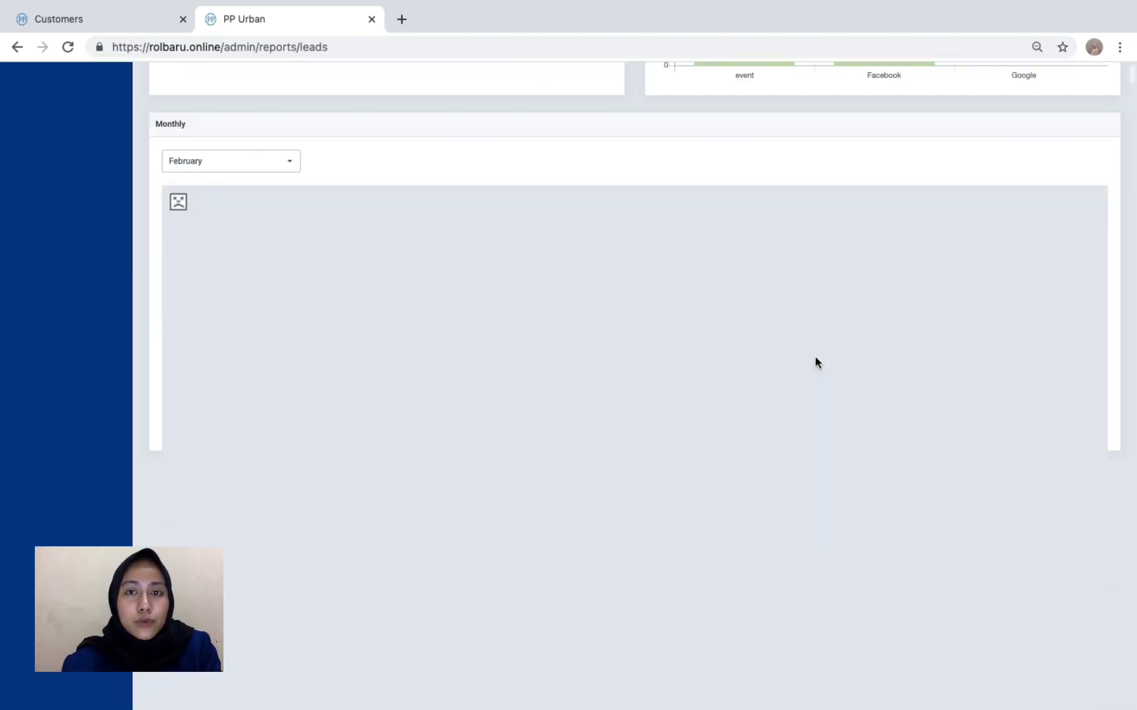
scroll(815, 362, "up", 5)
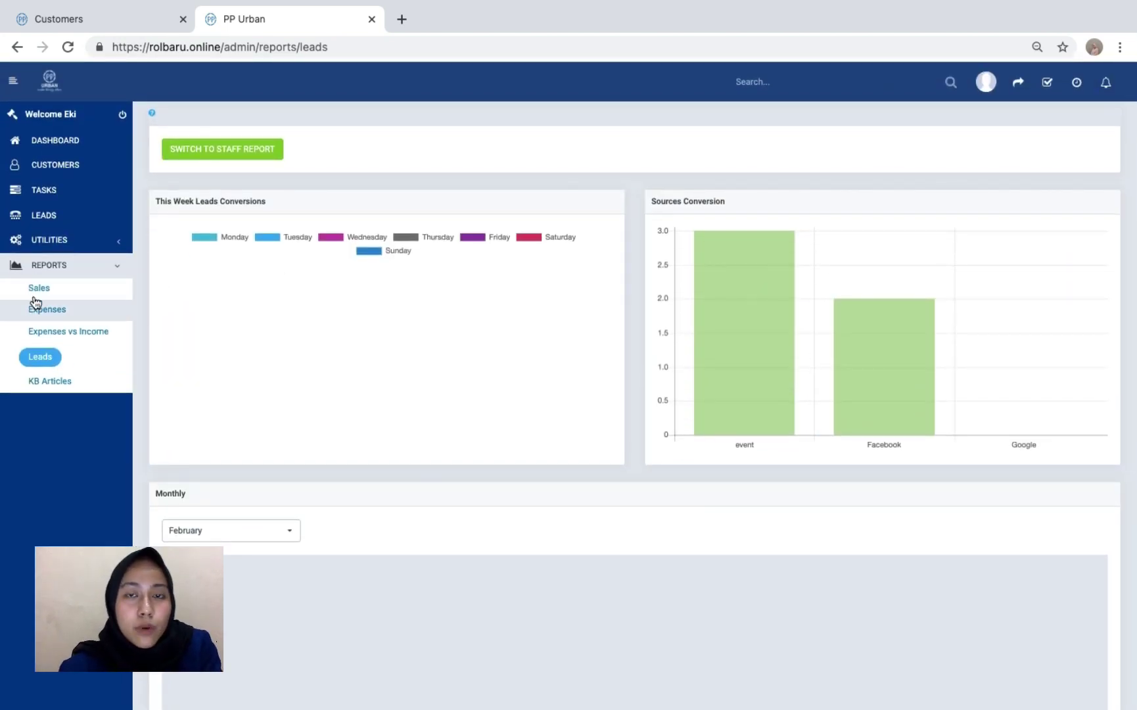
- Collapse the REPORTS menu, return to the task list, and log out of the staff account
left_click(120, 265)
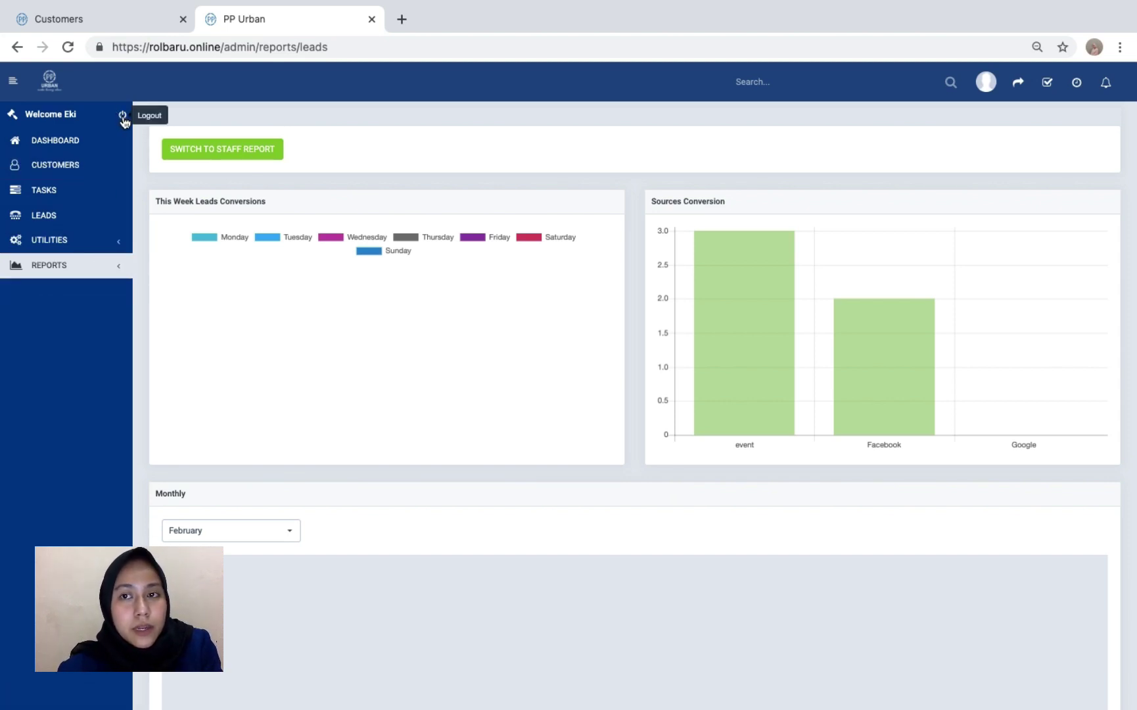
left_click(92, 194)
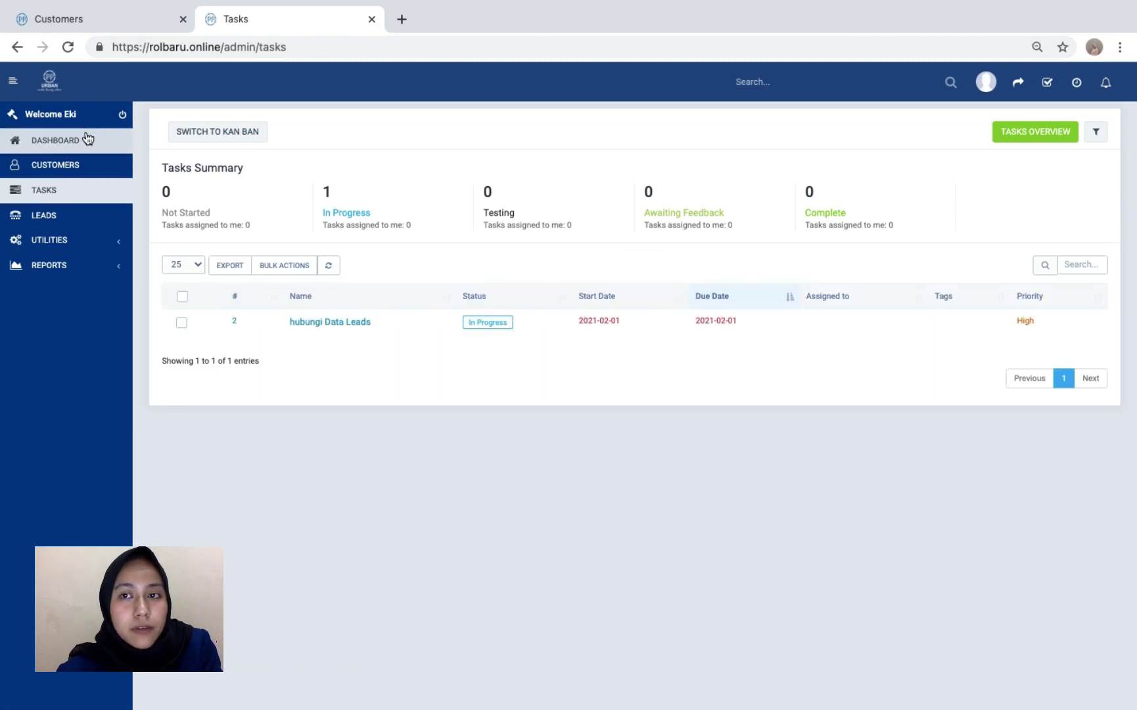
left_click(122, 115)
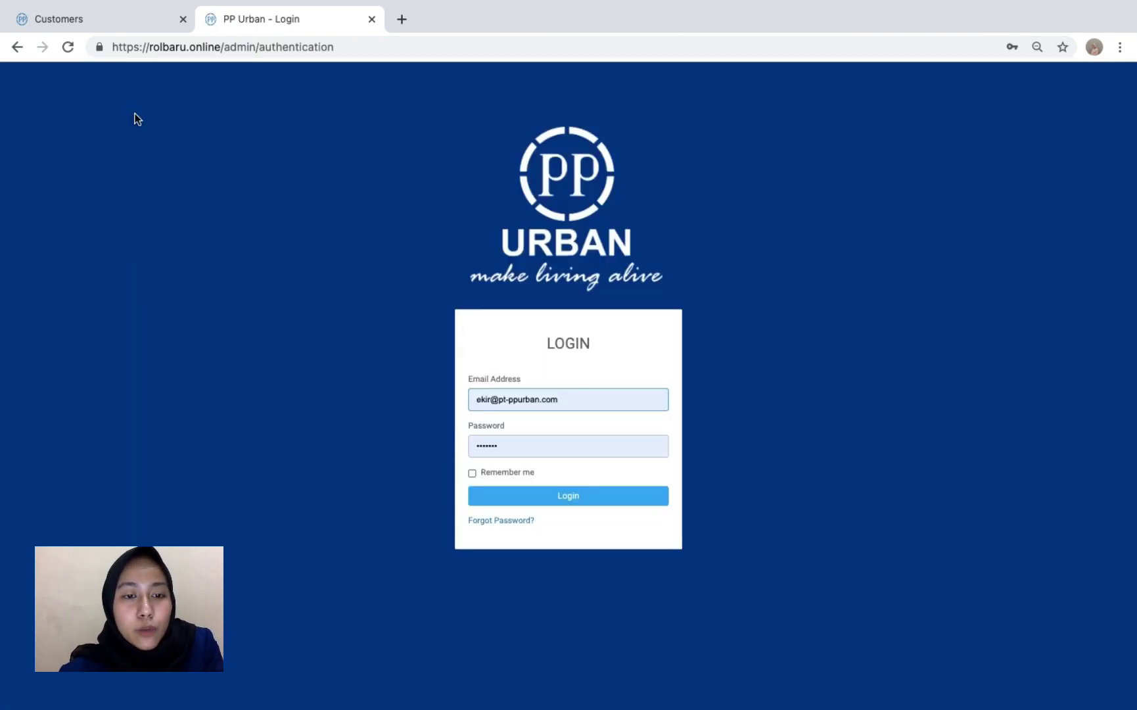